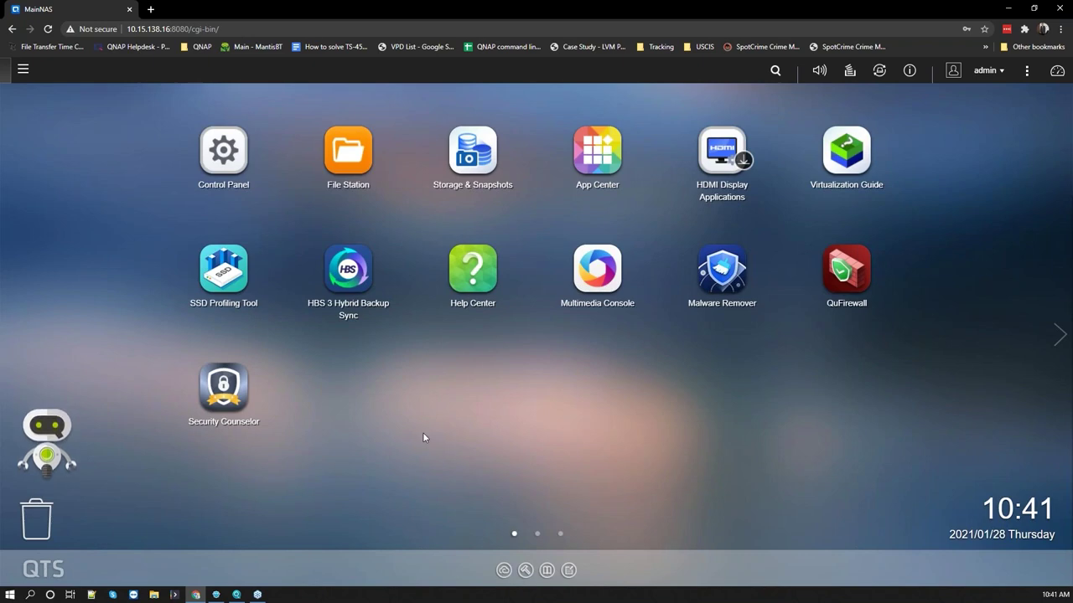
Step: Try forcing secure connection (HTTPS) only in the control panel's general system settings, and leave without saving
click(243, 148)
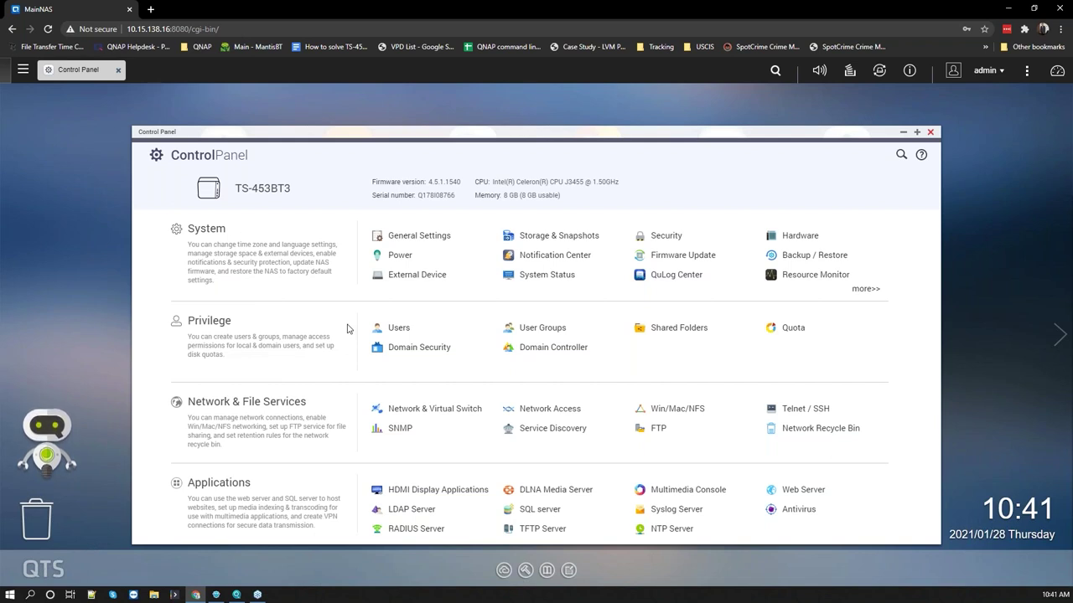
click(431, 238)
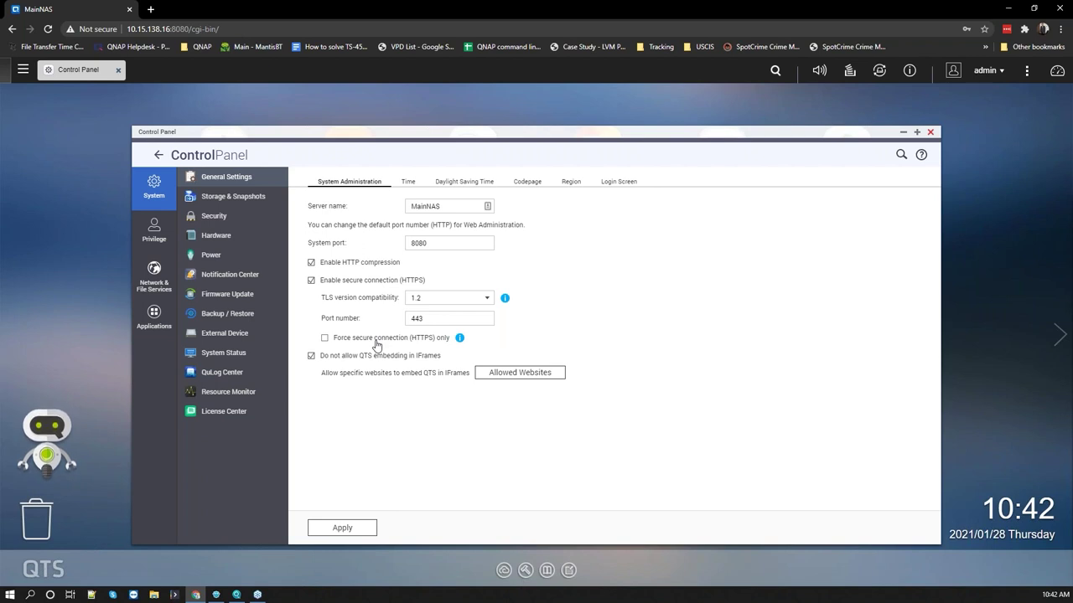
click(339, 344)
click(158, 283)
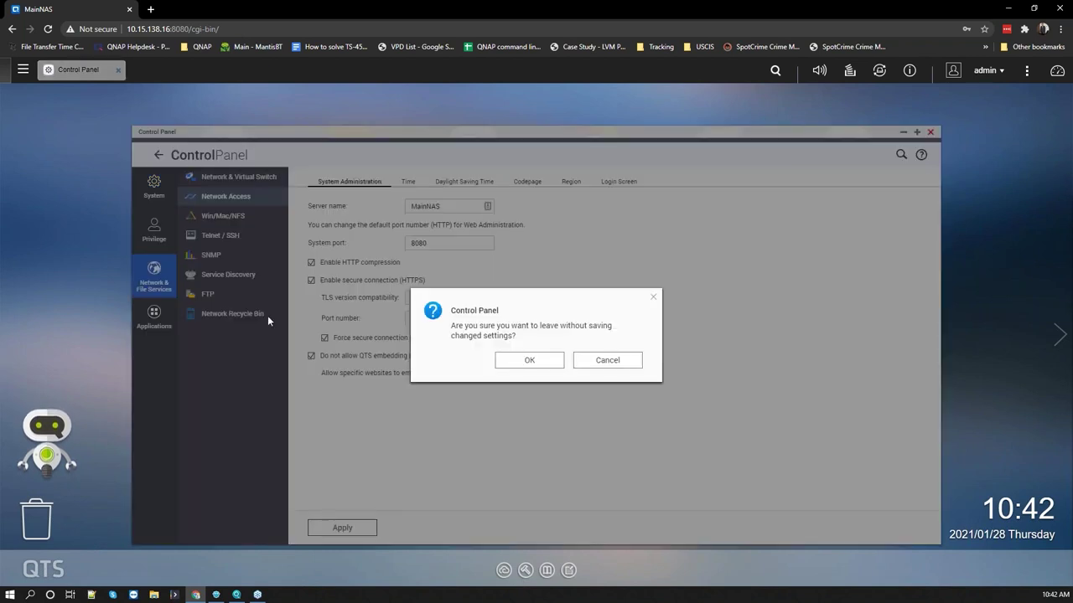
click(539, 363)
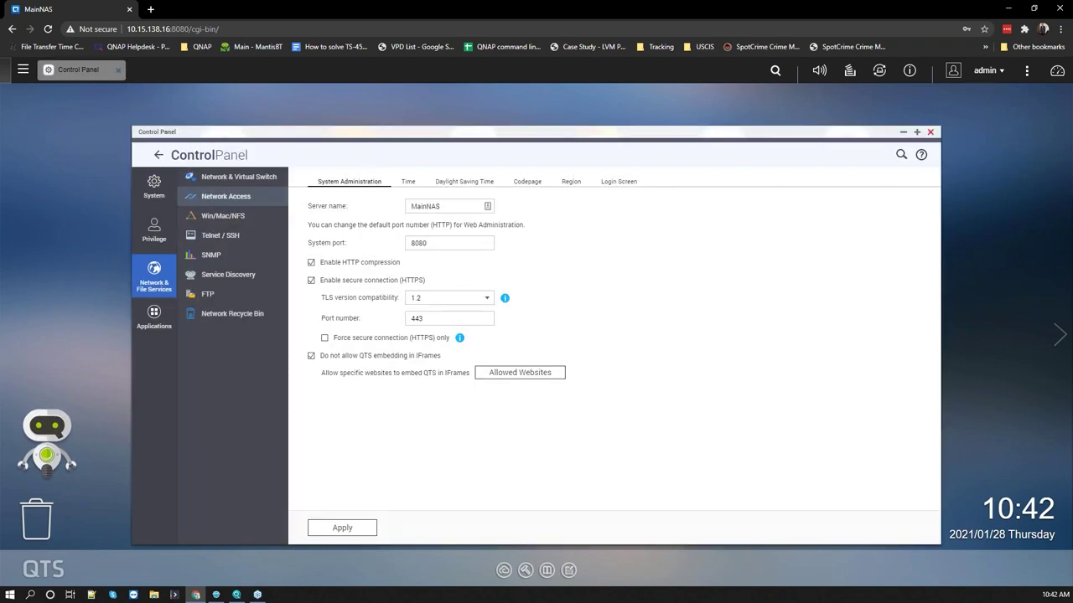
Step: Try changing the SSH connection's port number to 30 in the Telnet / SSH settings, and leave without saving
click(229, 242)
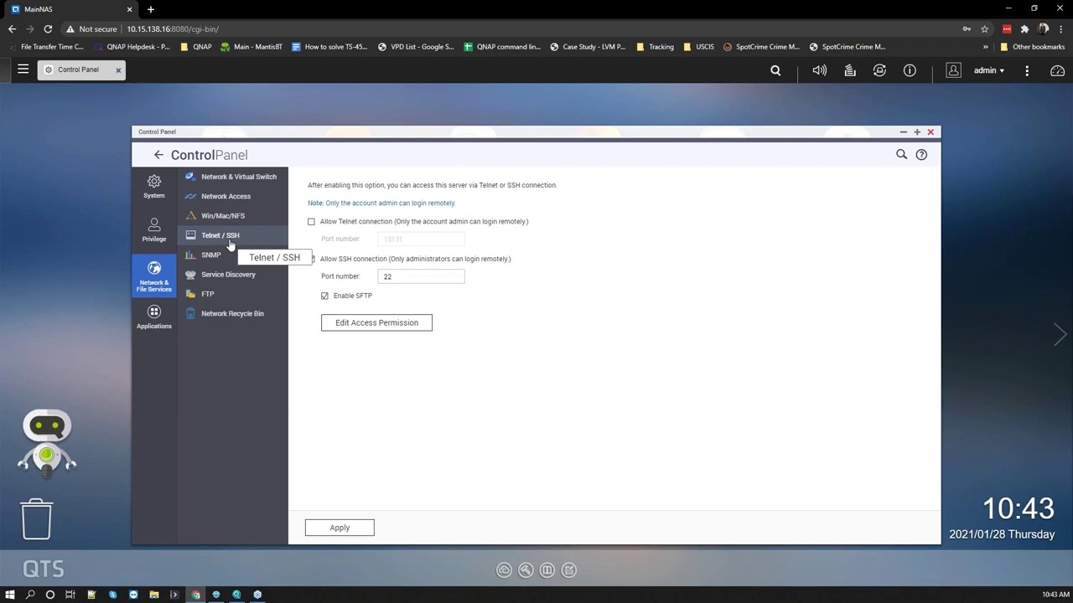
click(413, 277)
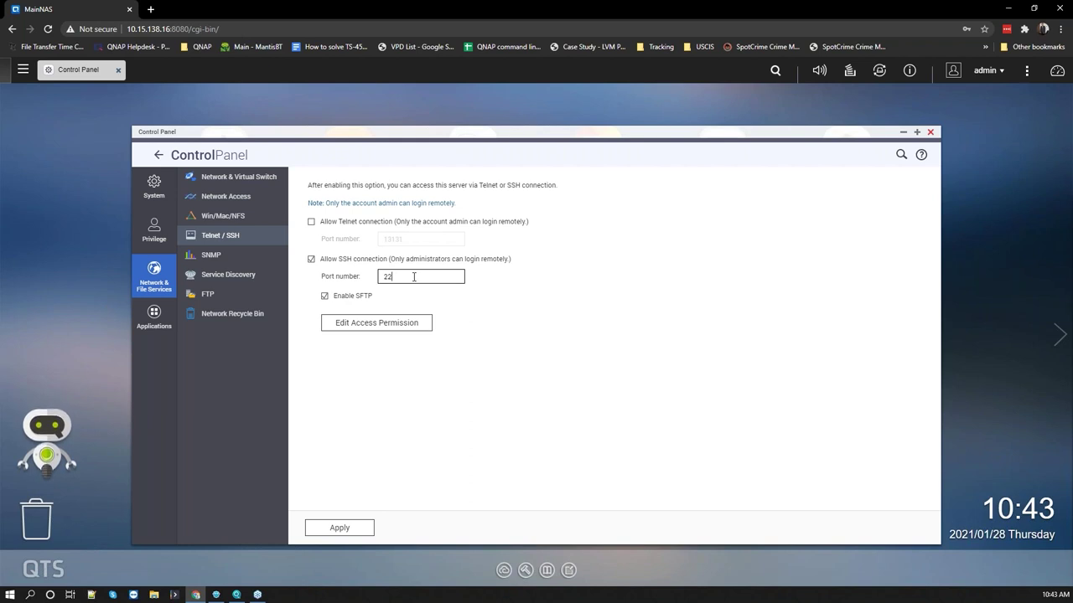
text(1)
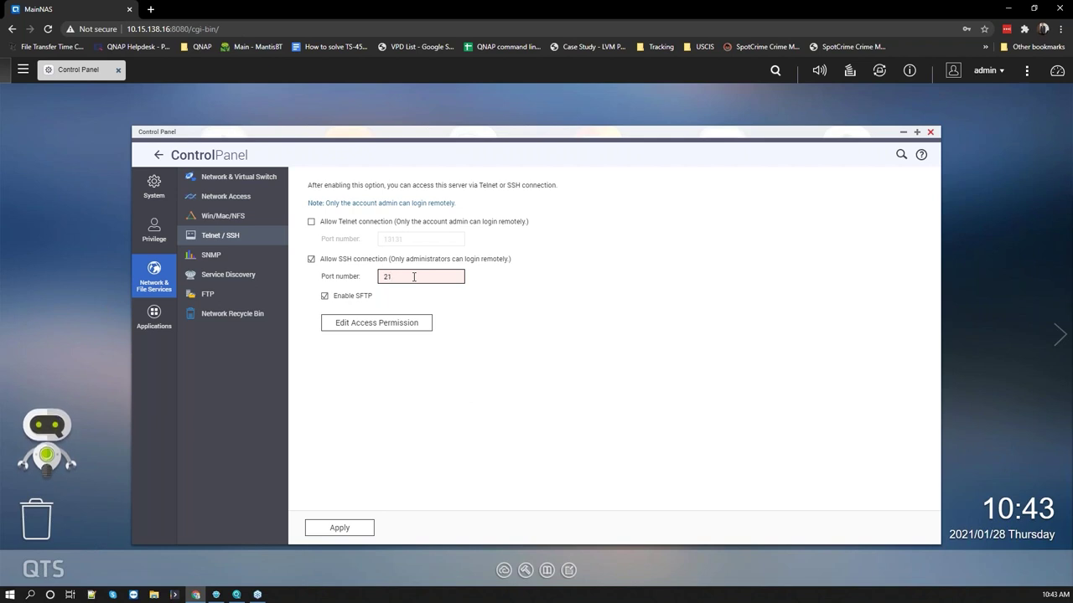
key(BackSpace)
key(BackSpace)
text(30)
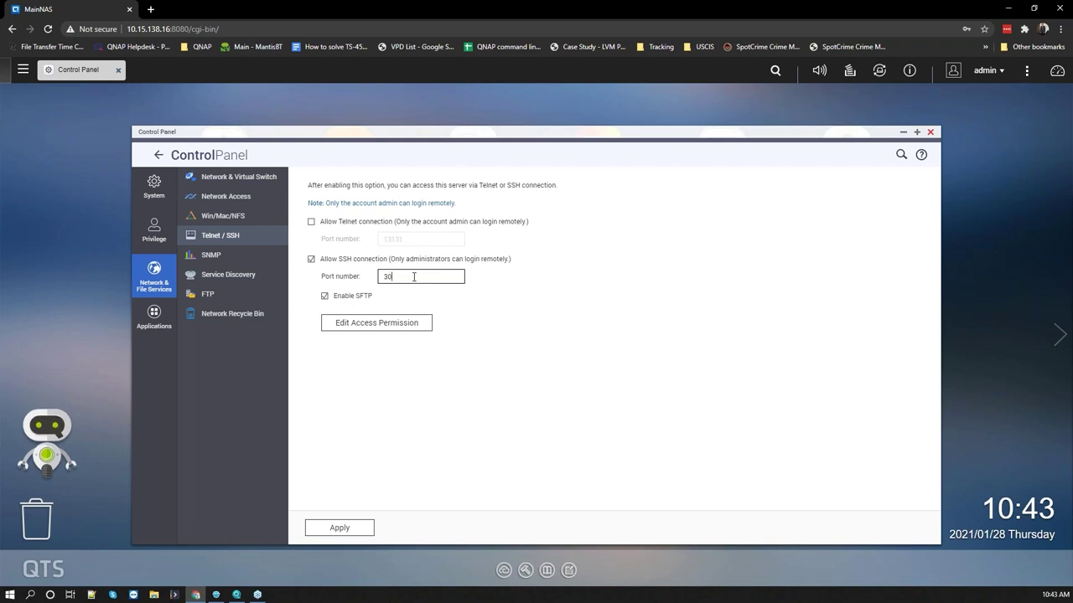
click(251, 217)
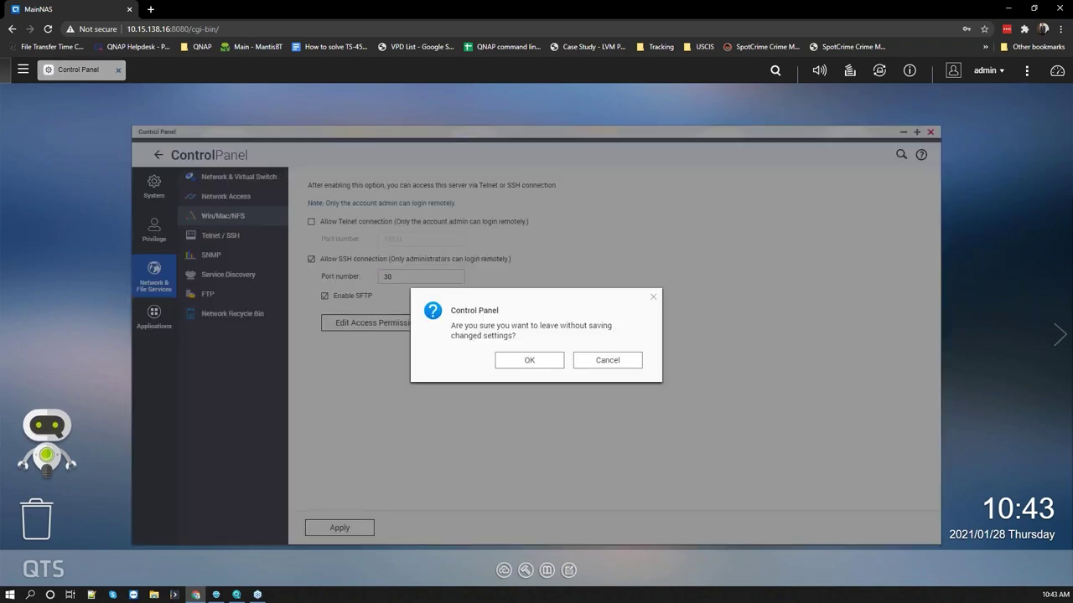
click(518, 366)
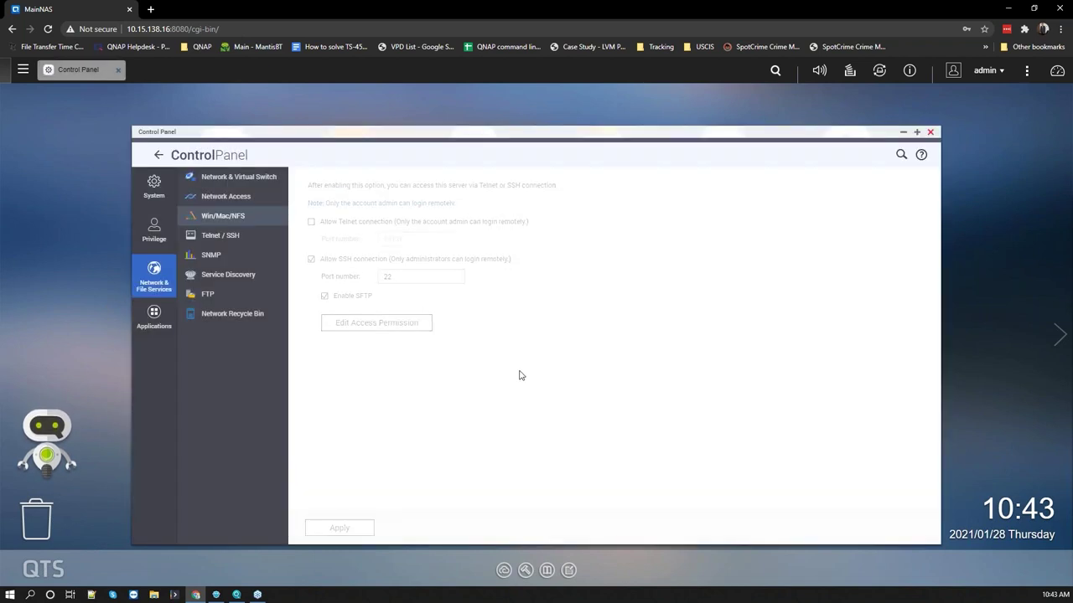
Step: Start creating a local user with a username, open the user group and shared folder permission options, and cancel the creation
click(154, 228)
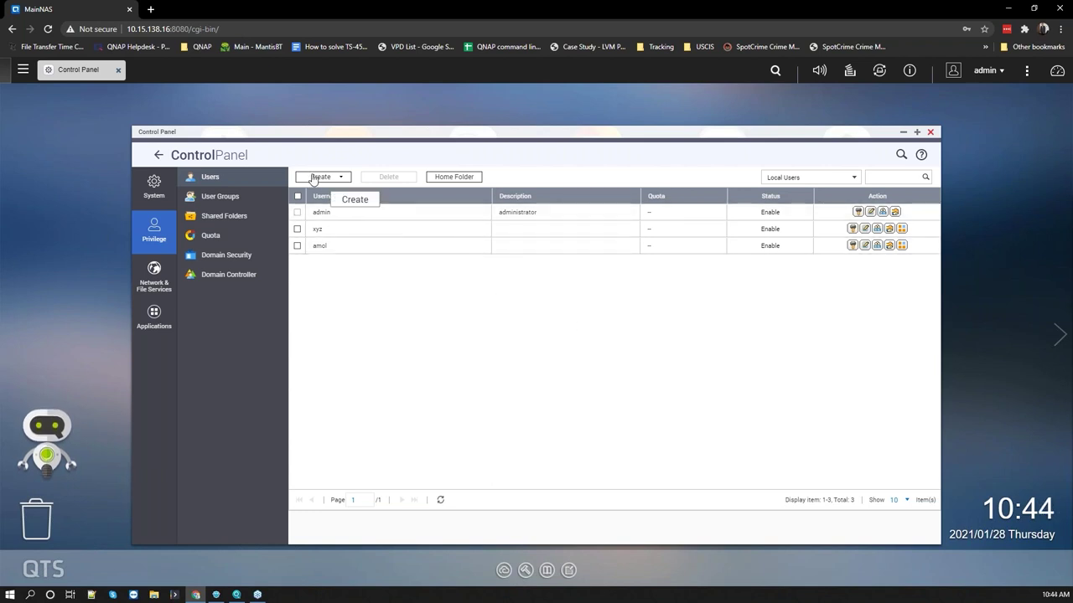
click(315, 178)
click(322, 201)
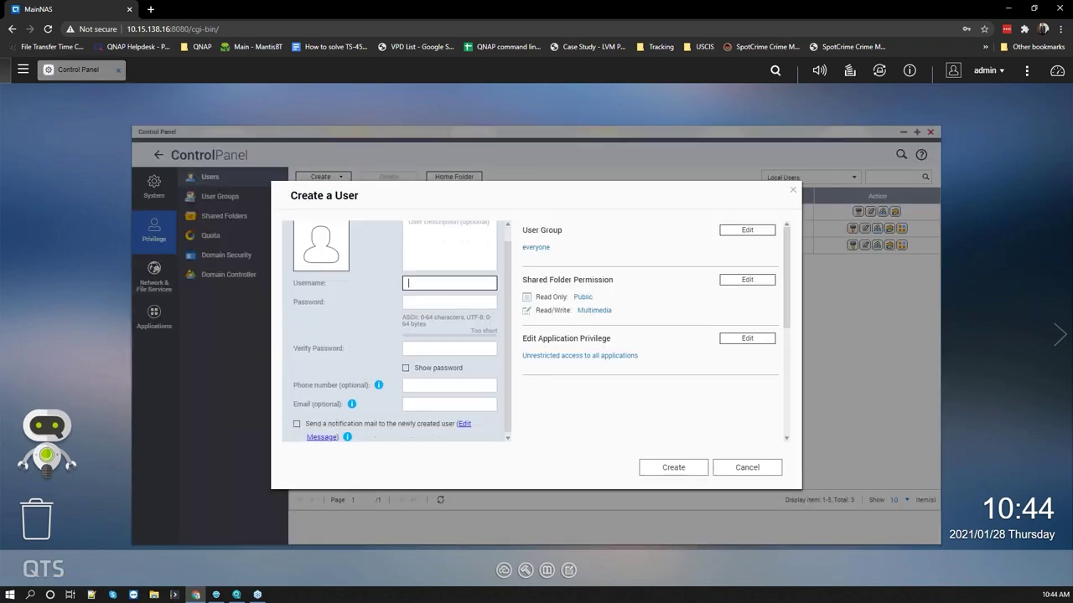
text(Dhaval)
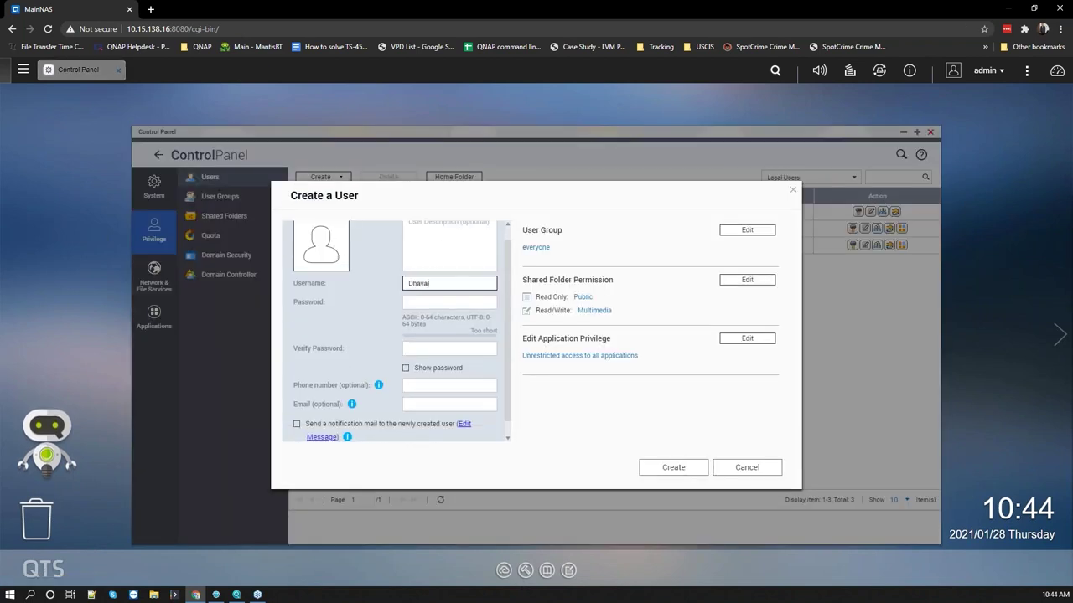
click(731, 233)
click(531, 286)
scroll(579, 352, down, 2)
scroll(668, 390, down, 2)
click(731, 351)
scroll(706, 388, down, 3)
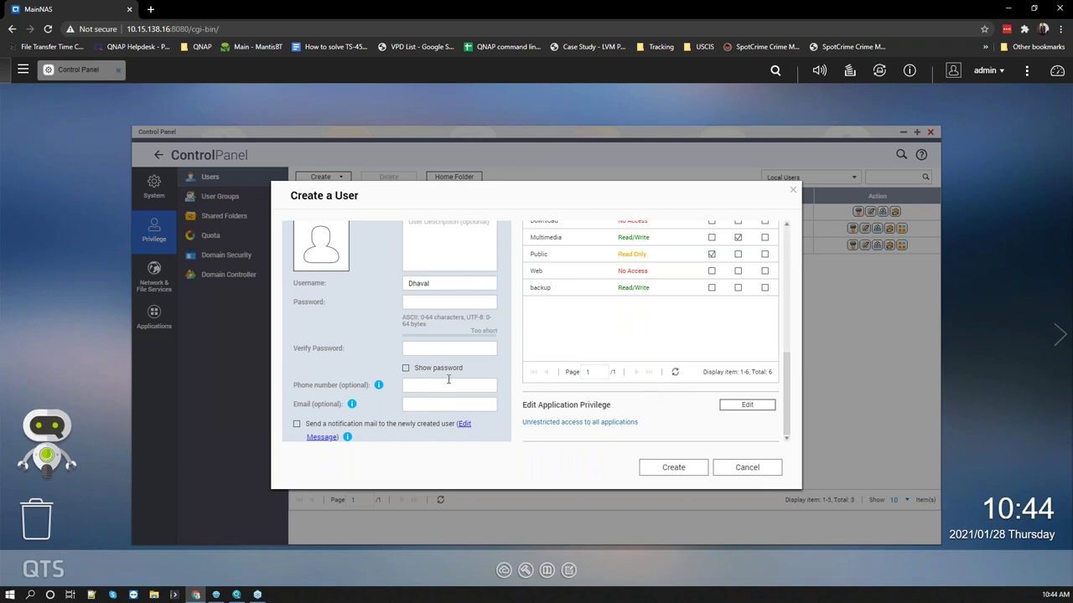
click(743, 469)
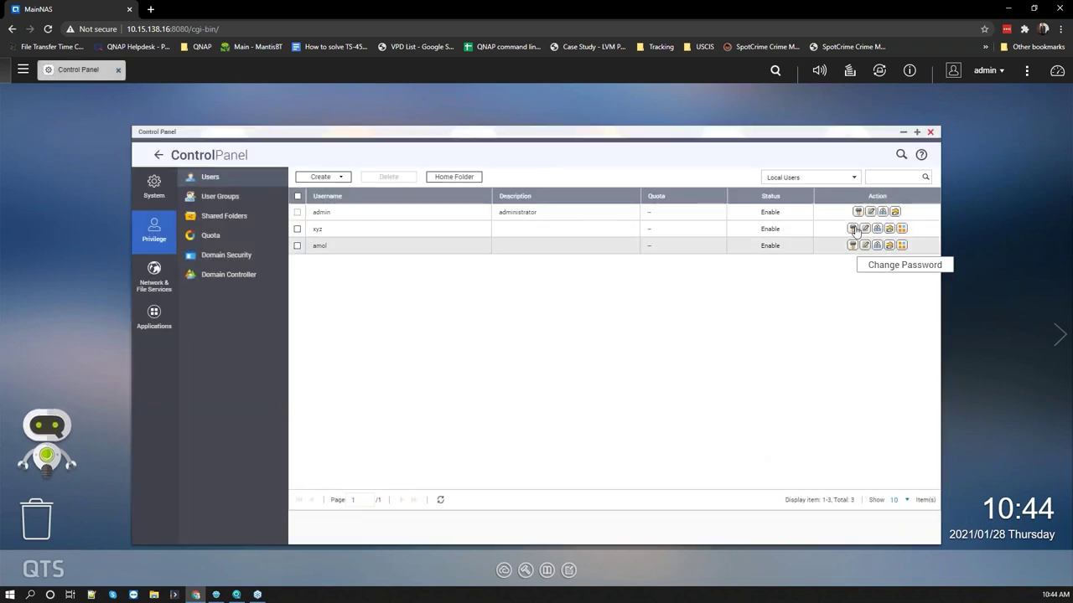
Step: Examine the account profile options of the admin and xyz users, including the option to disable an account
click(872, 212)
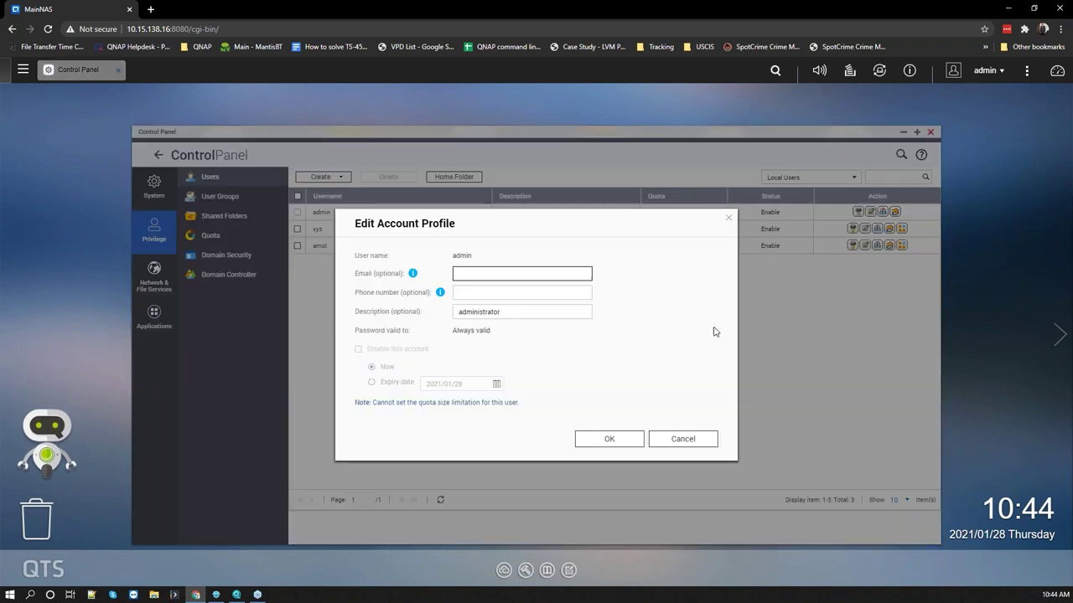
click(686, 445)
click(865, 229)
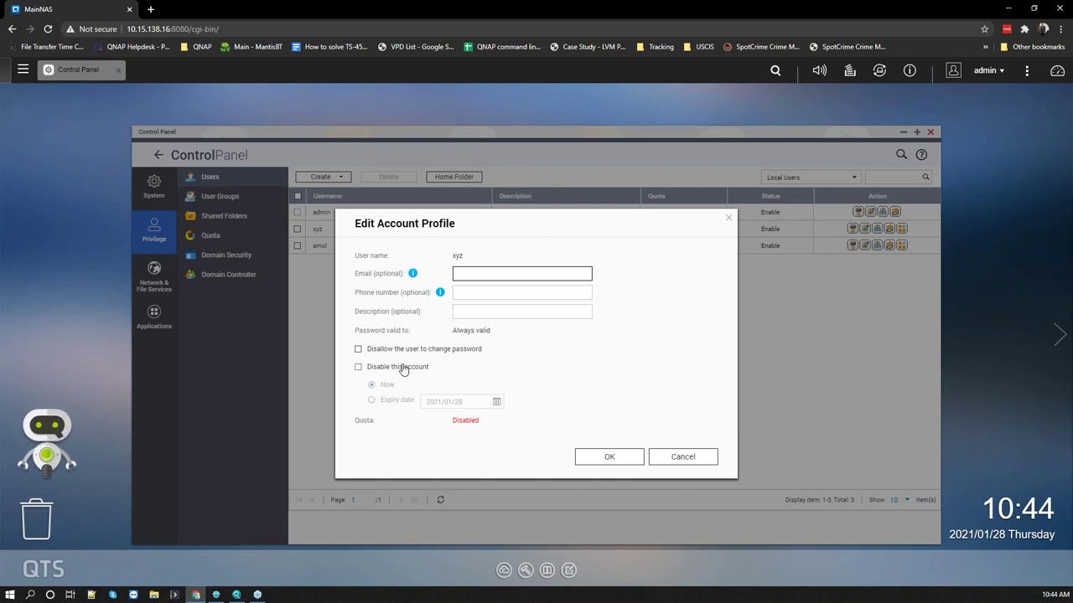
click(659, 457)
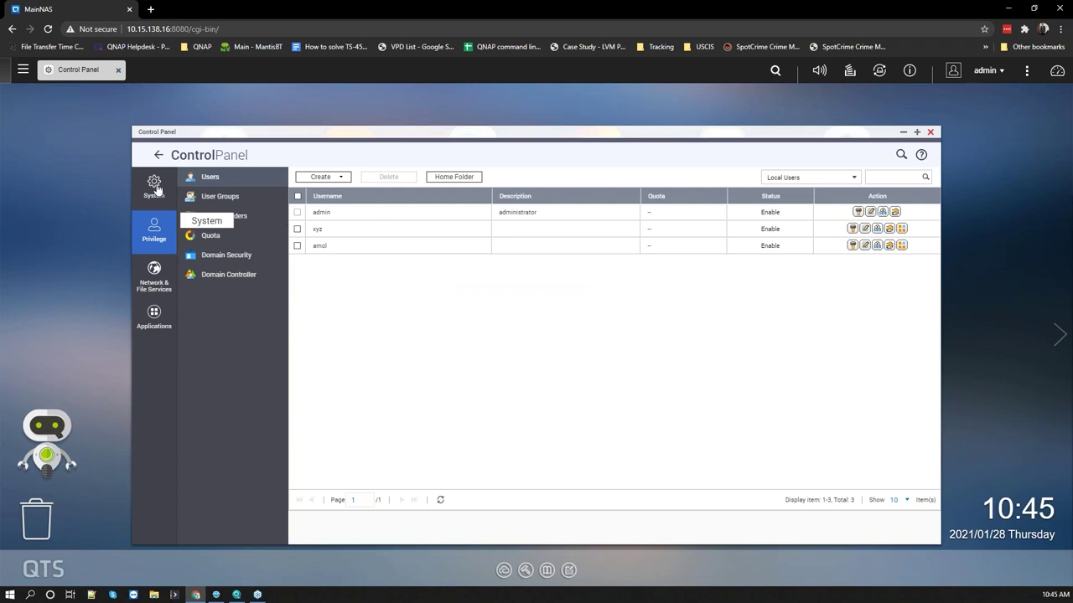
Step: In the security password policy, require special characters and make users change their passwords periodically
click(154, 186)
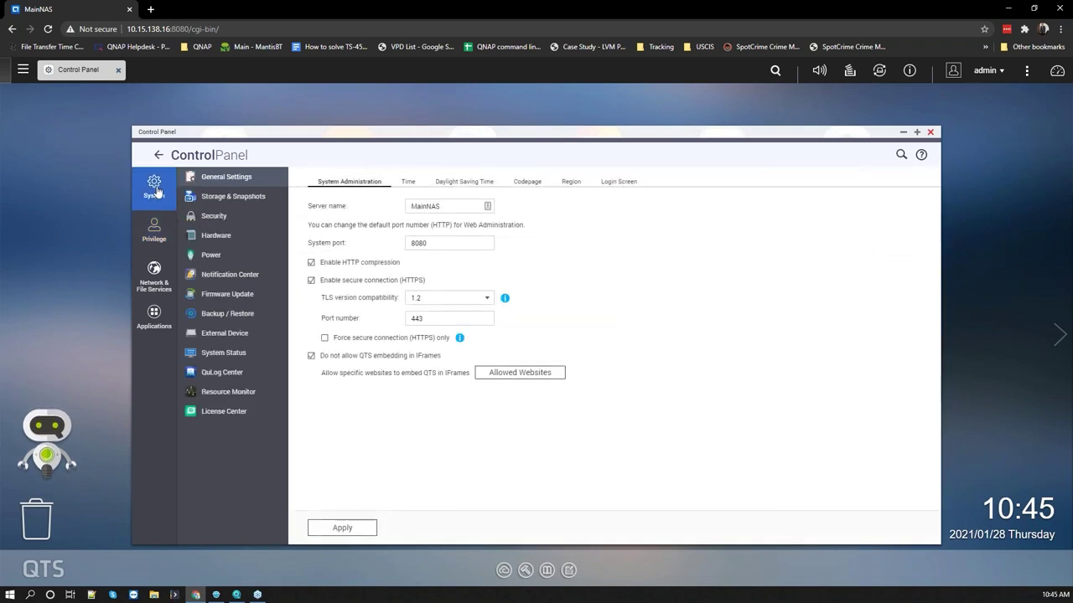
click(214, 216)
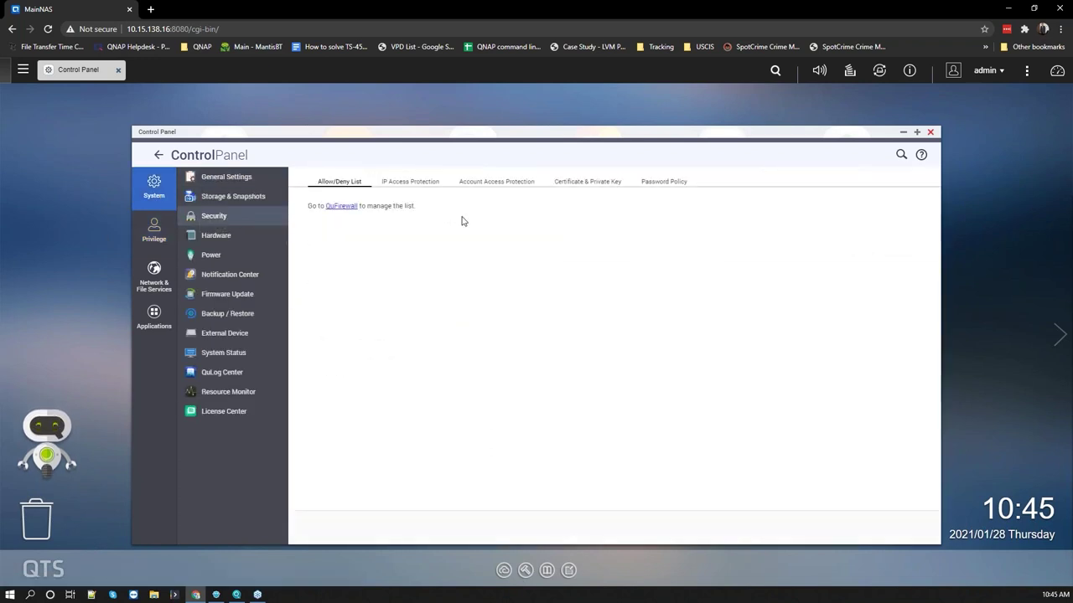
click(655, 190)
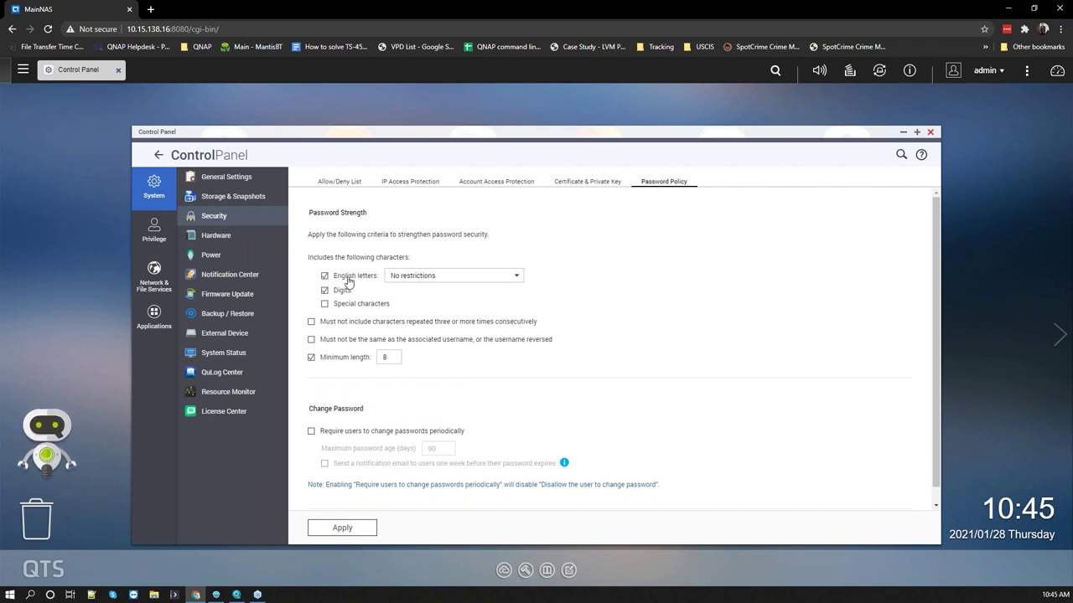
click(352, 305)
click(373, 437)
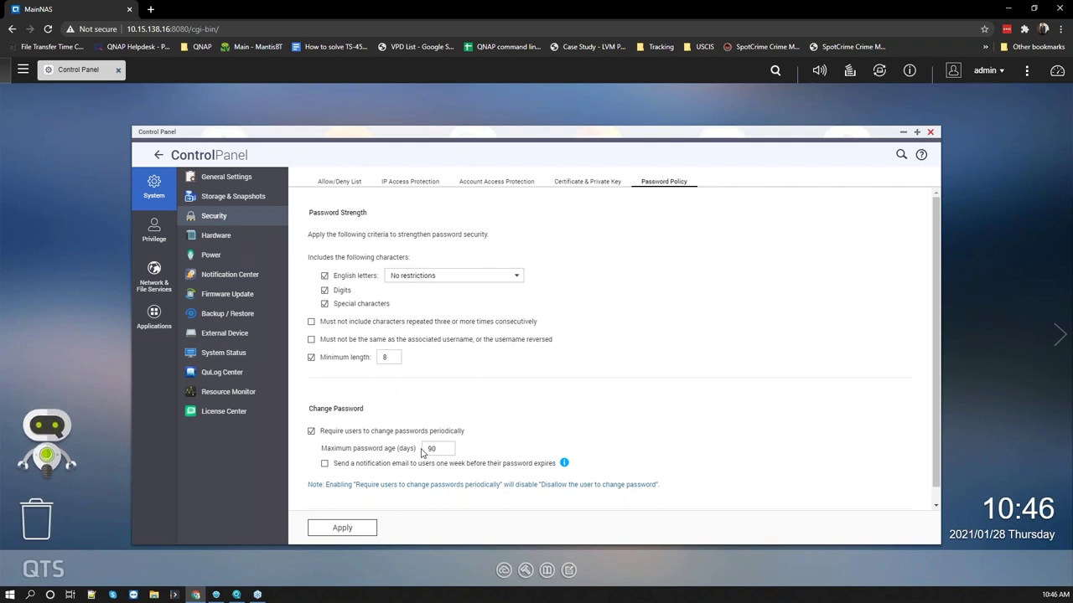
Step: In IP access protection, set the SSH block length to forever and enable protection for SAMBA and AFP
click(415, 189)
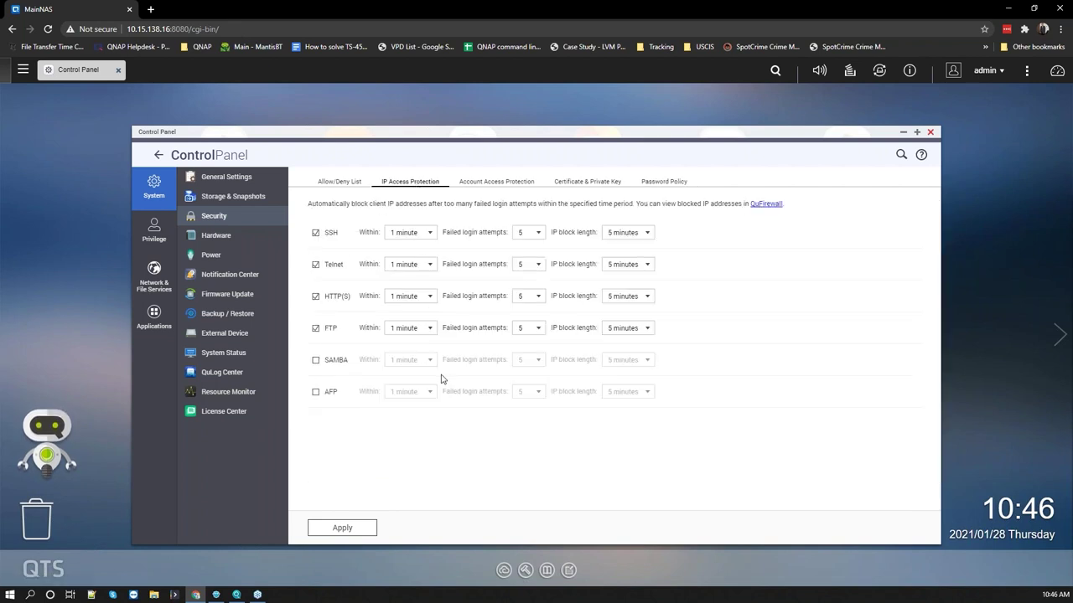
click(491, 186)
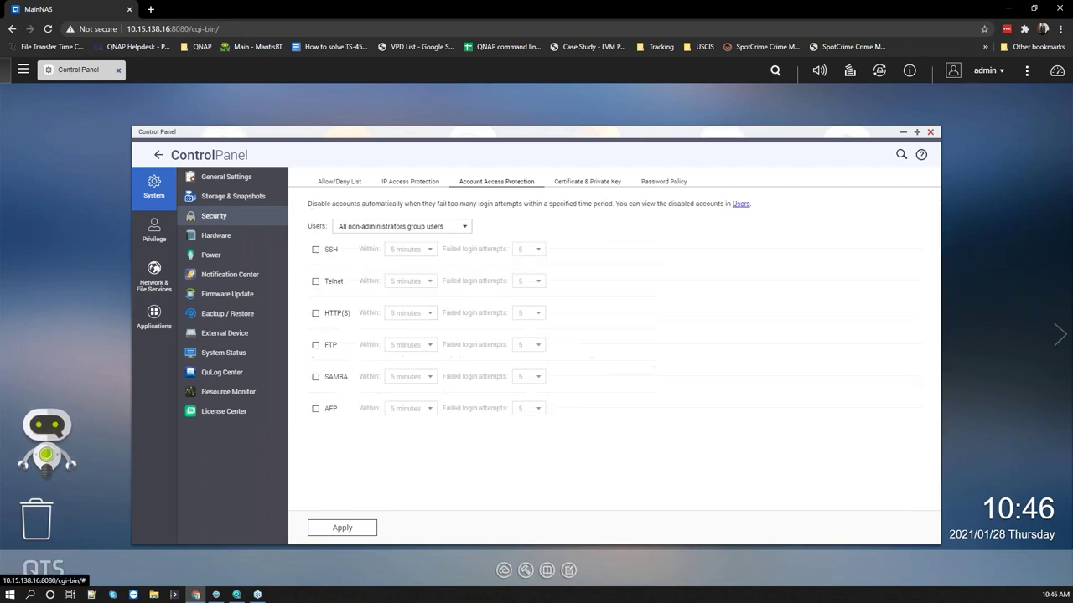
click(416, 185)
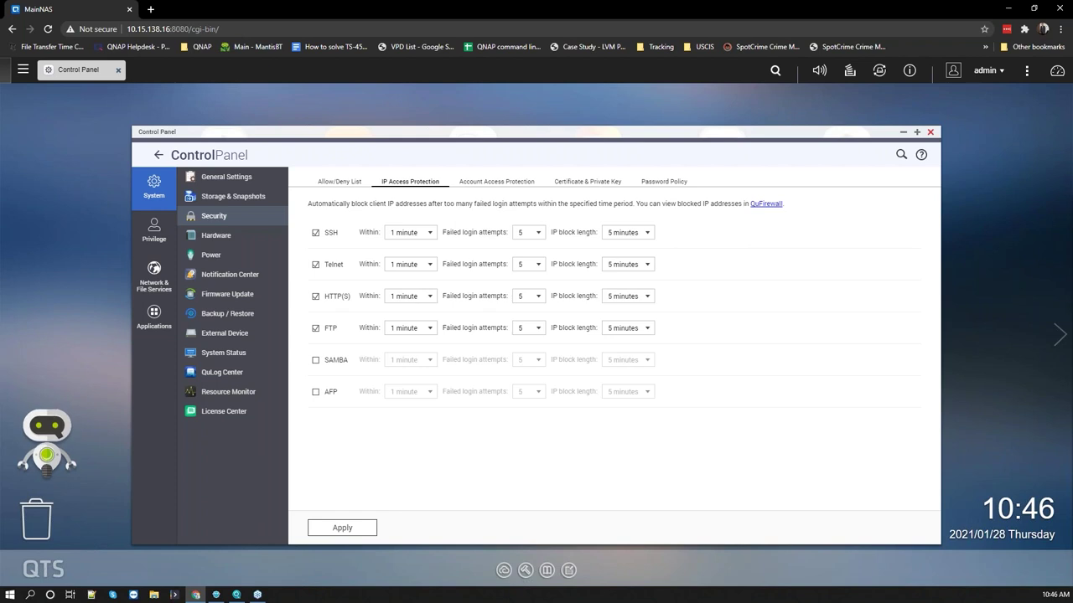
click(634, 234)
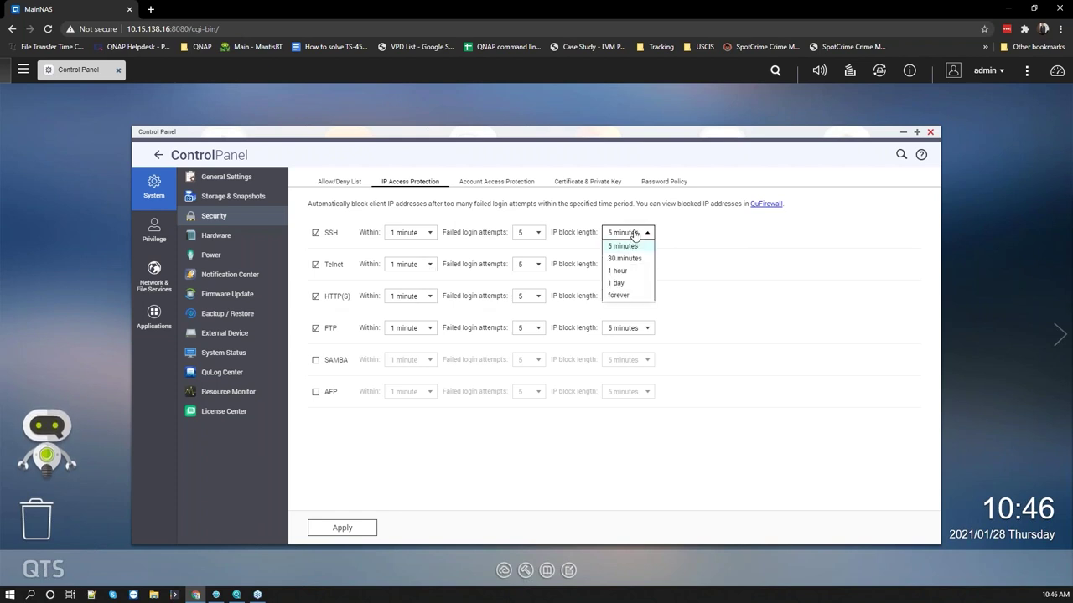
click(634, 296)
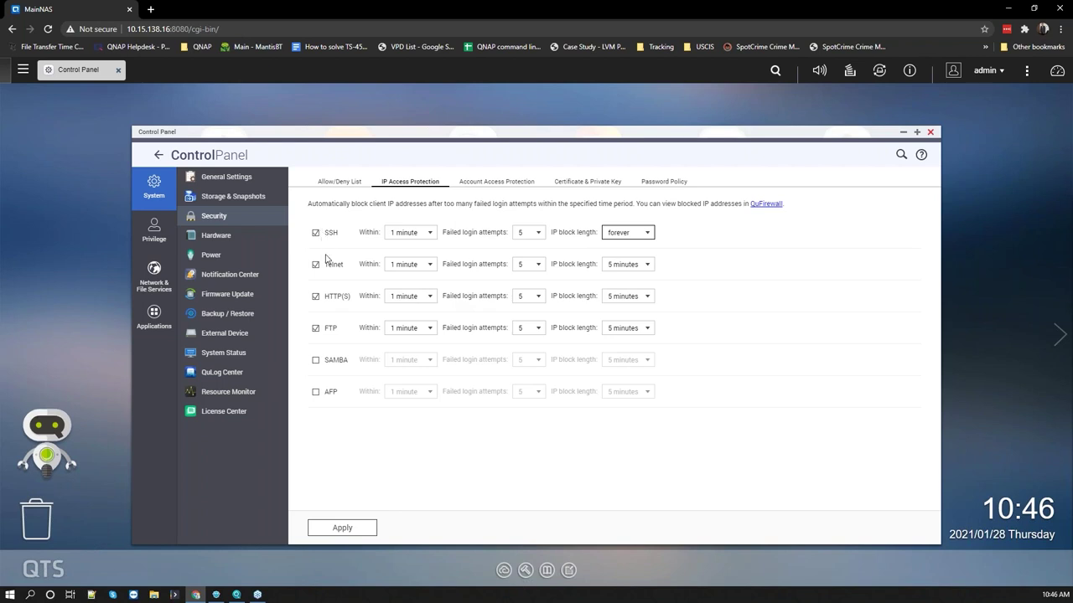
click(330, 362)
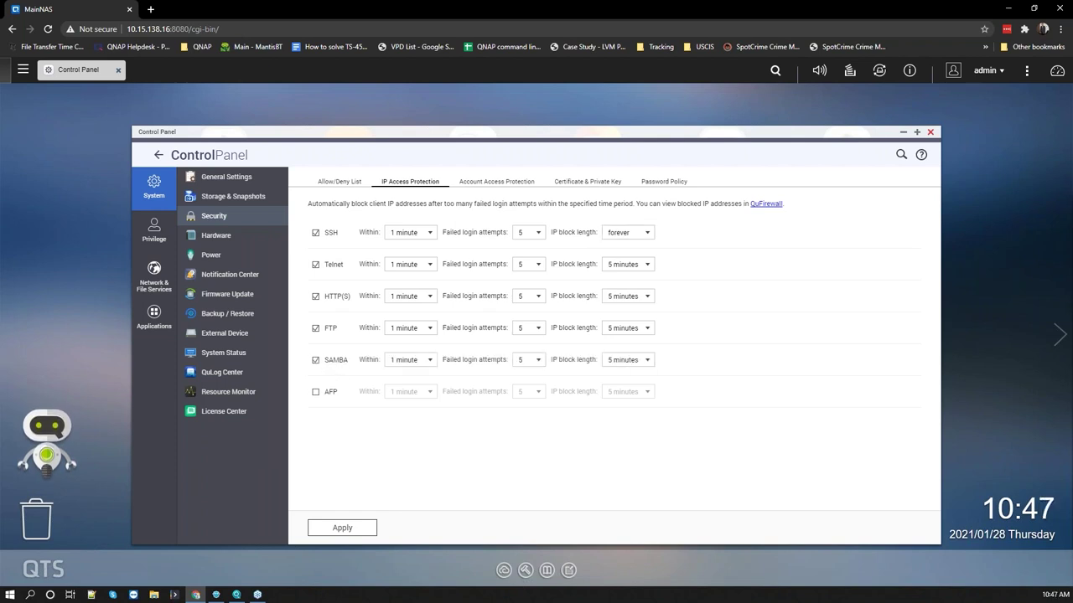
click(330, 394)
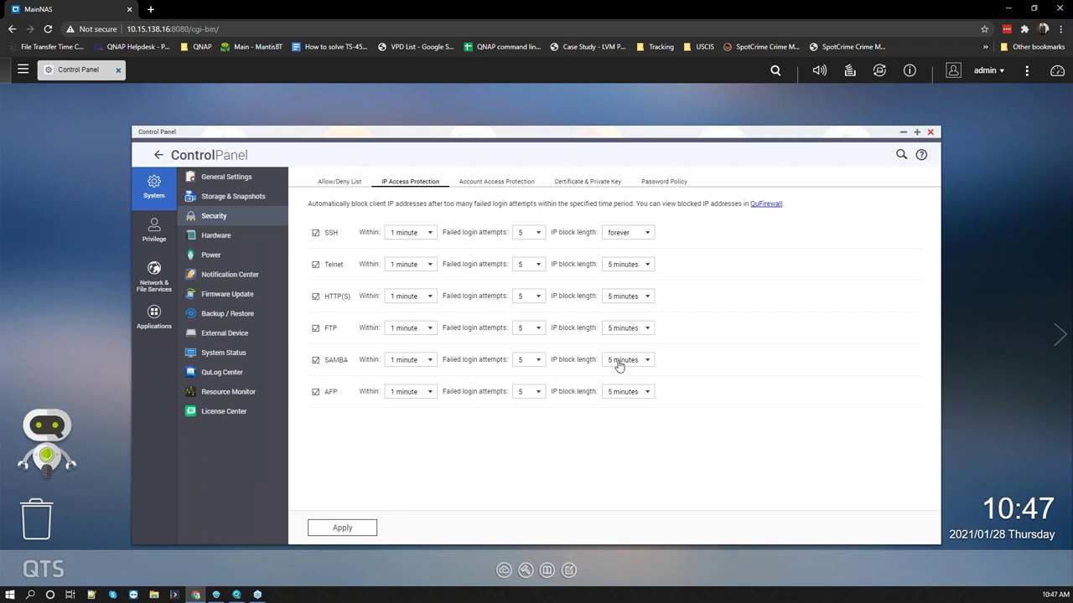
Step: Examine the event notifications, the account access protection options and the SSL certificate details, keeping the unsaved security changes
click(909, 70)
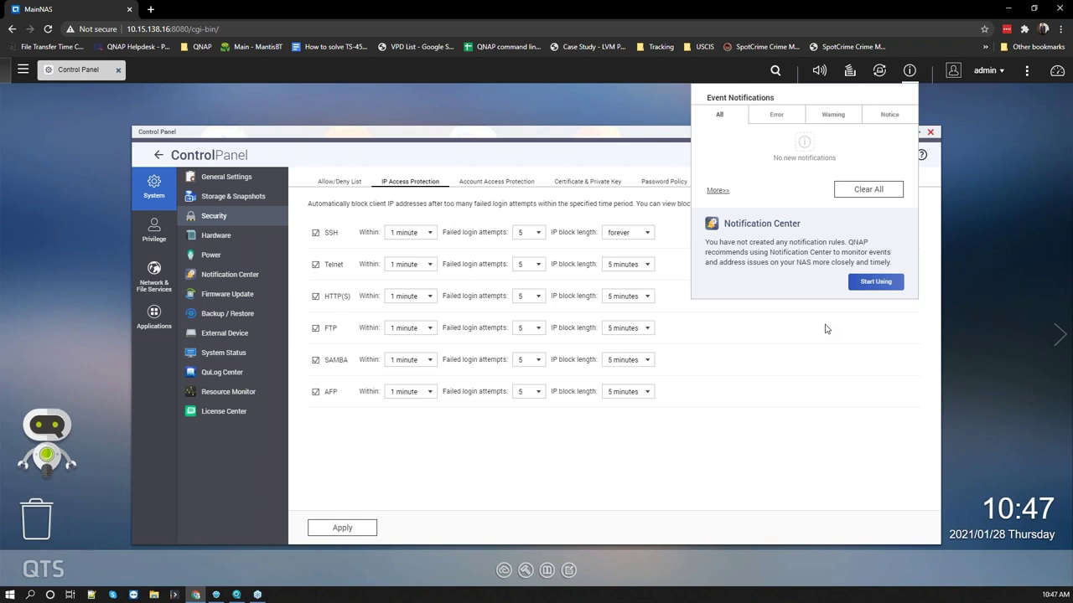
click(529, 187)
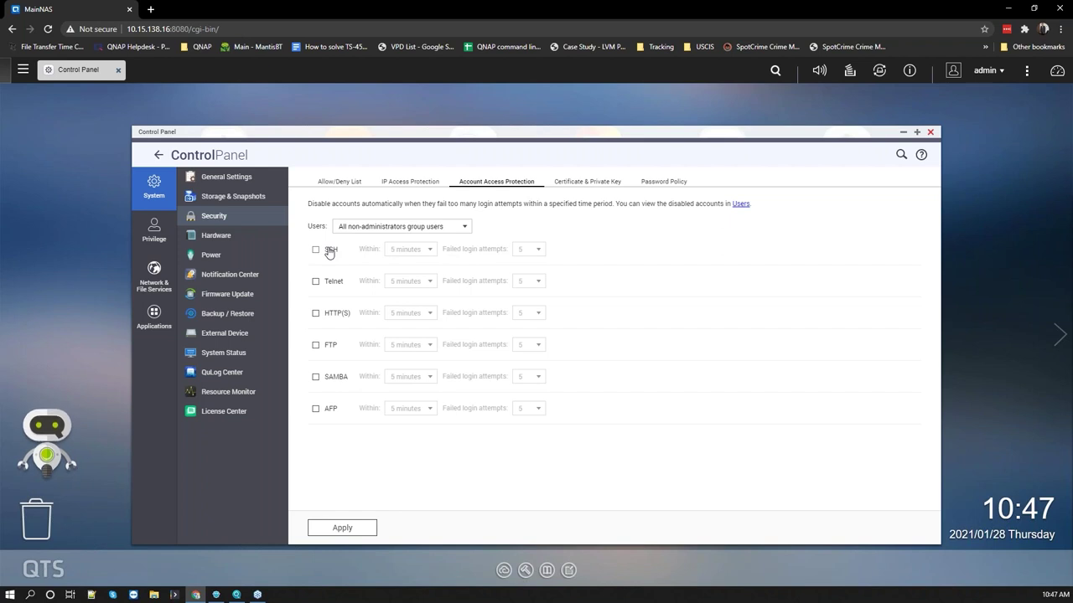
click(154, 230)
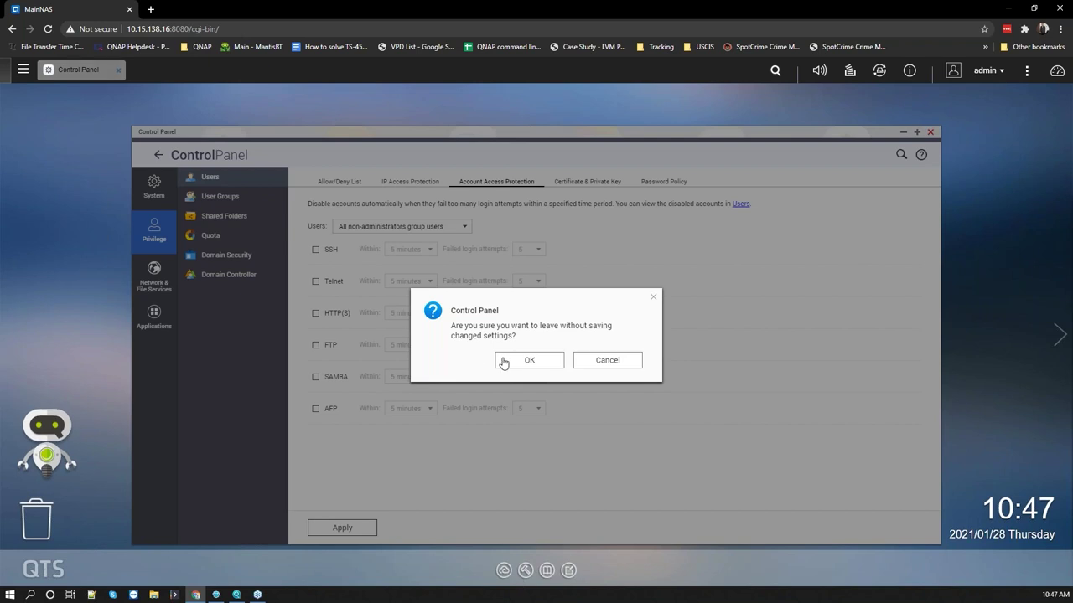
click(589, 362)
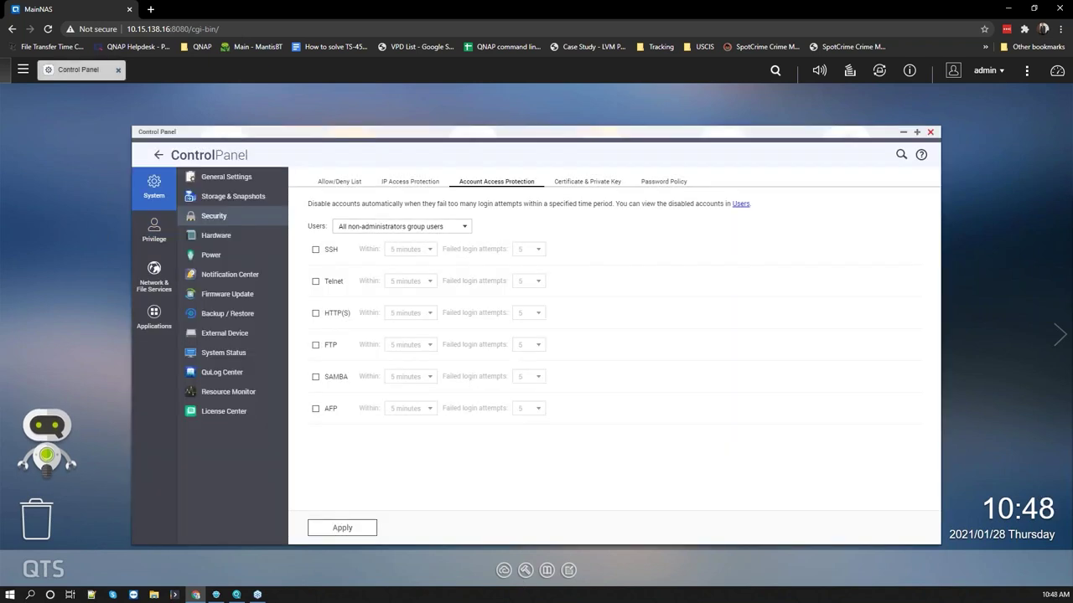
click(590, 182)
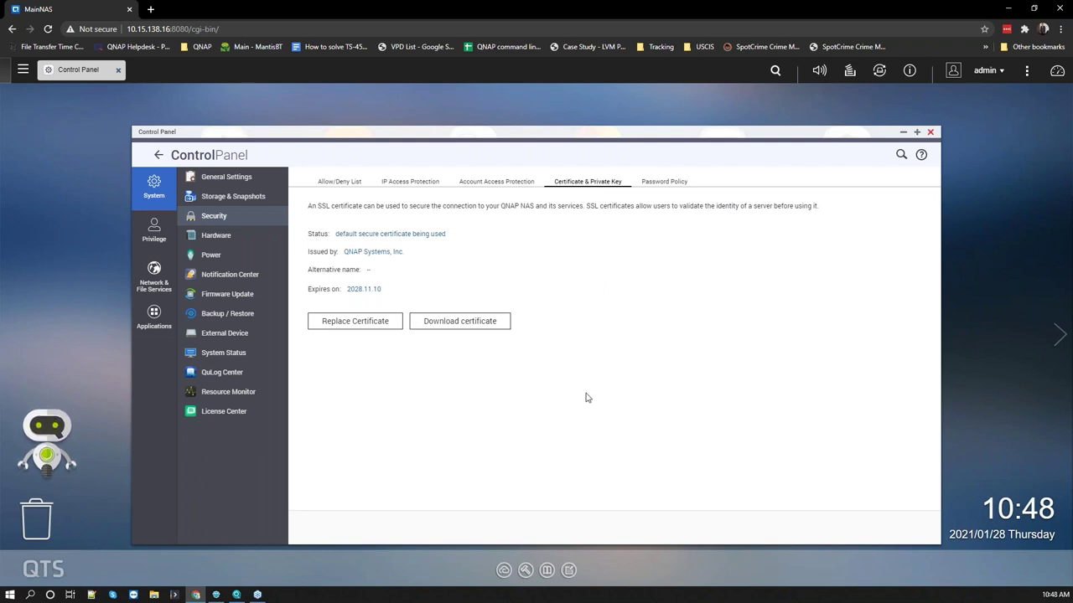
click(514, 185)
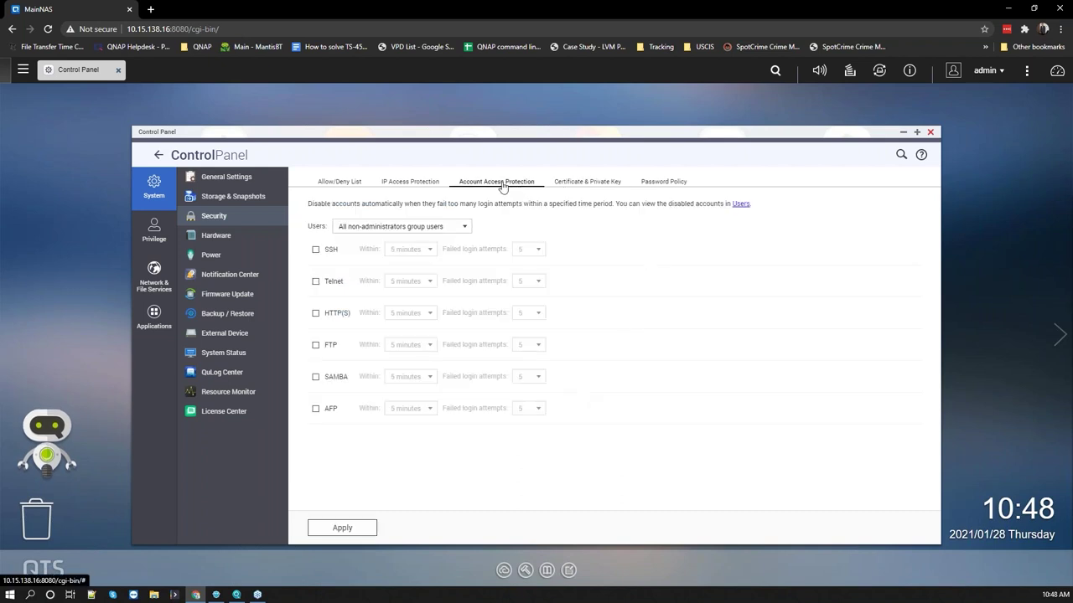
Step: Return to the IP access protection settings and close the Control Panel, discarding the unsaved security changes
click(438, 183)
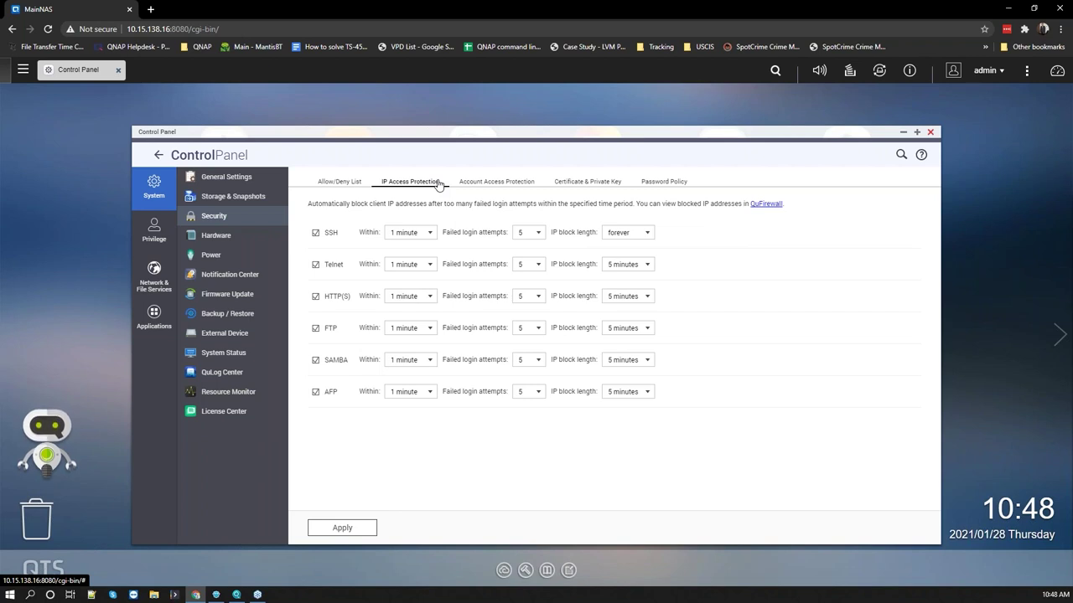
click(930, 132)
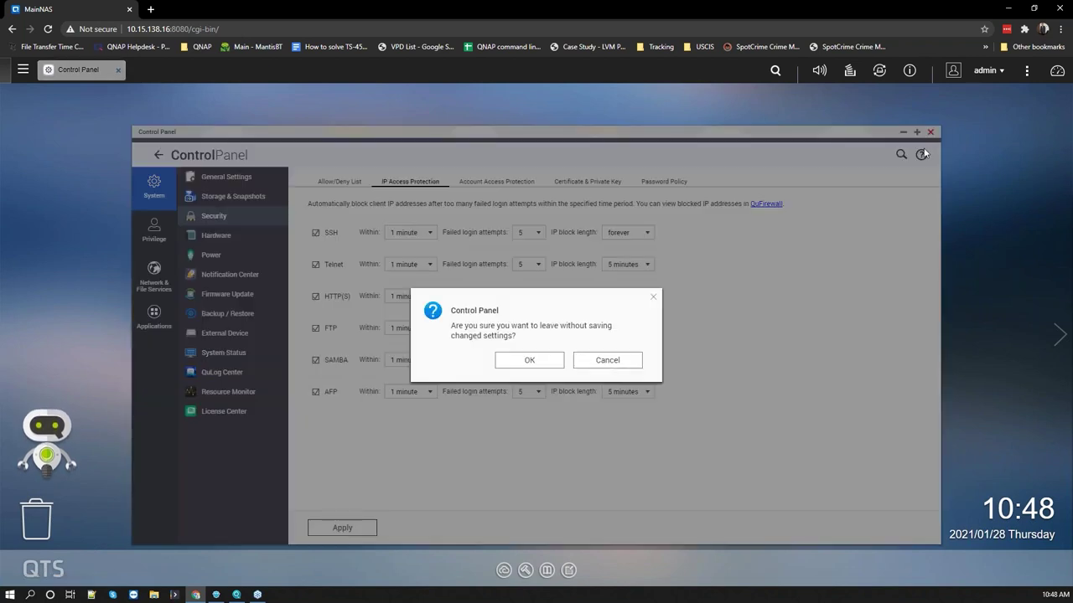
click(528, 360)
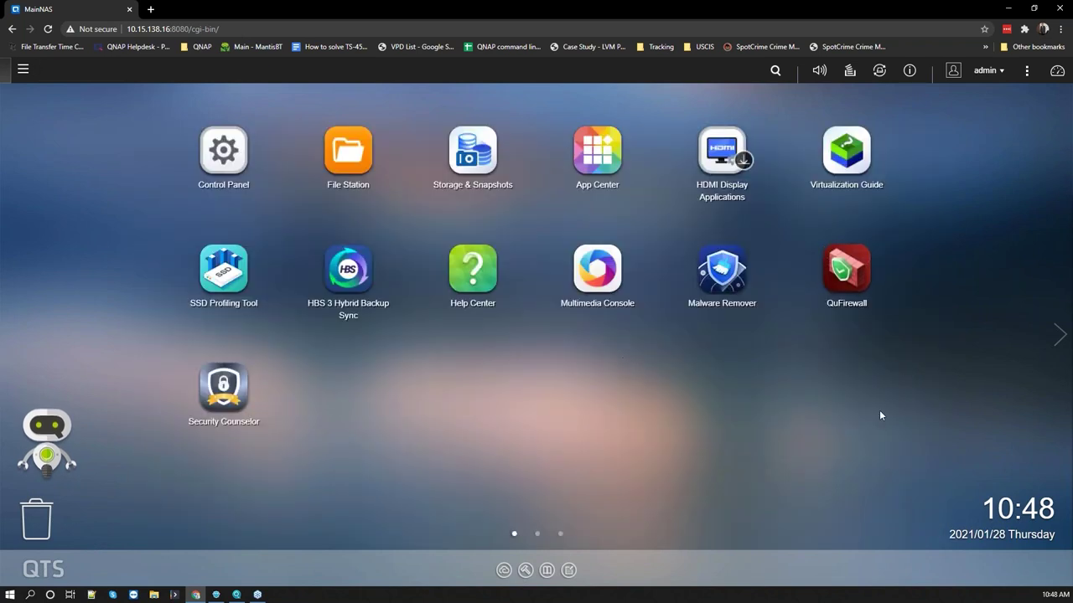
Step: Examine the 2-step verification option in the admin account's options and close them without enabling it
click(986, 74)
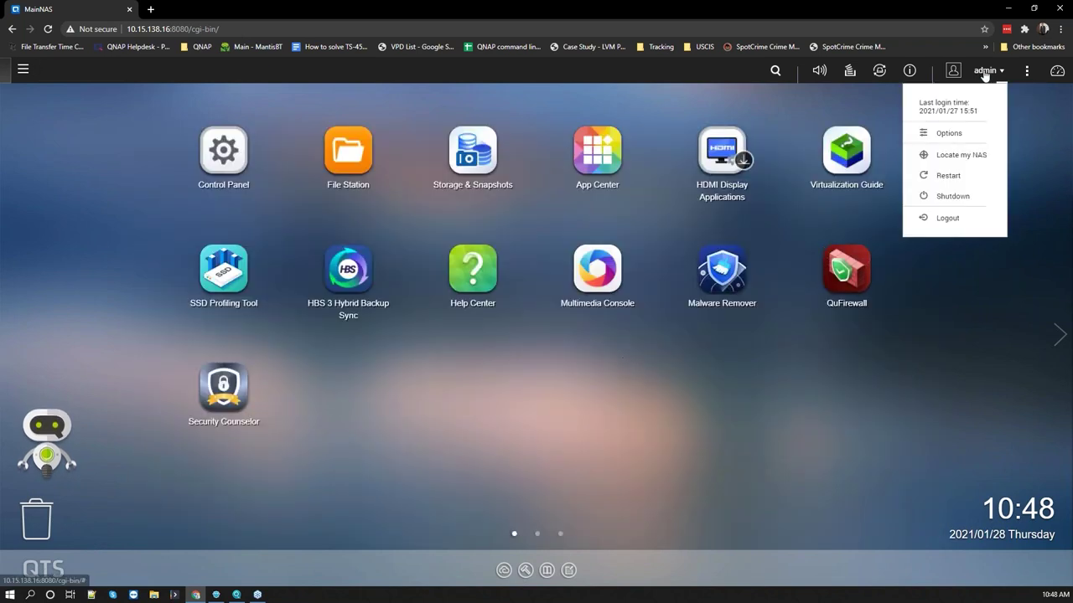
click(976, 134)
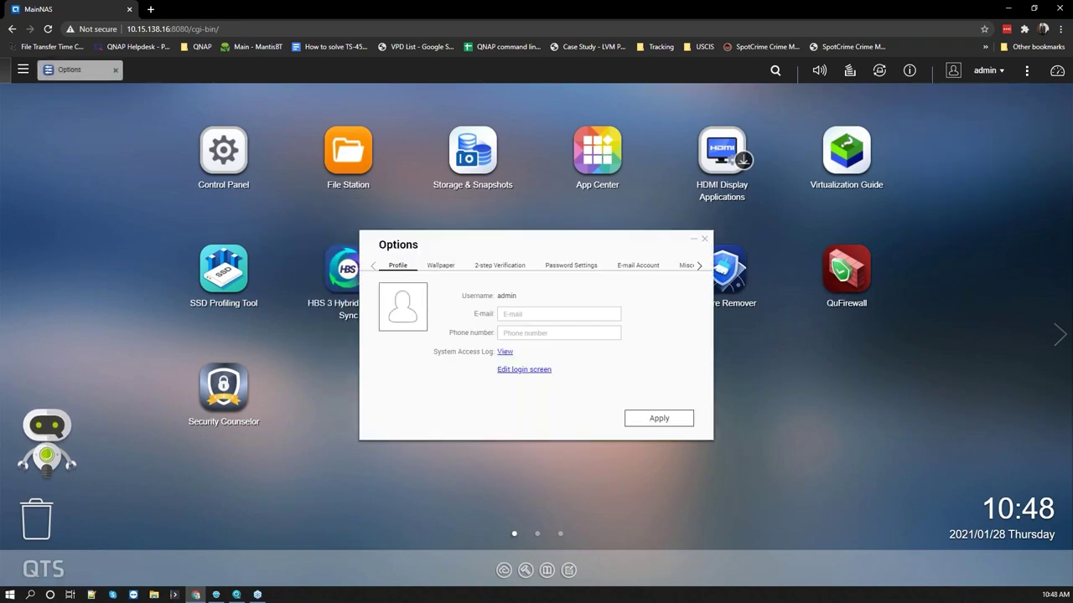
click(506, 266)
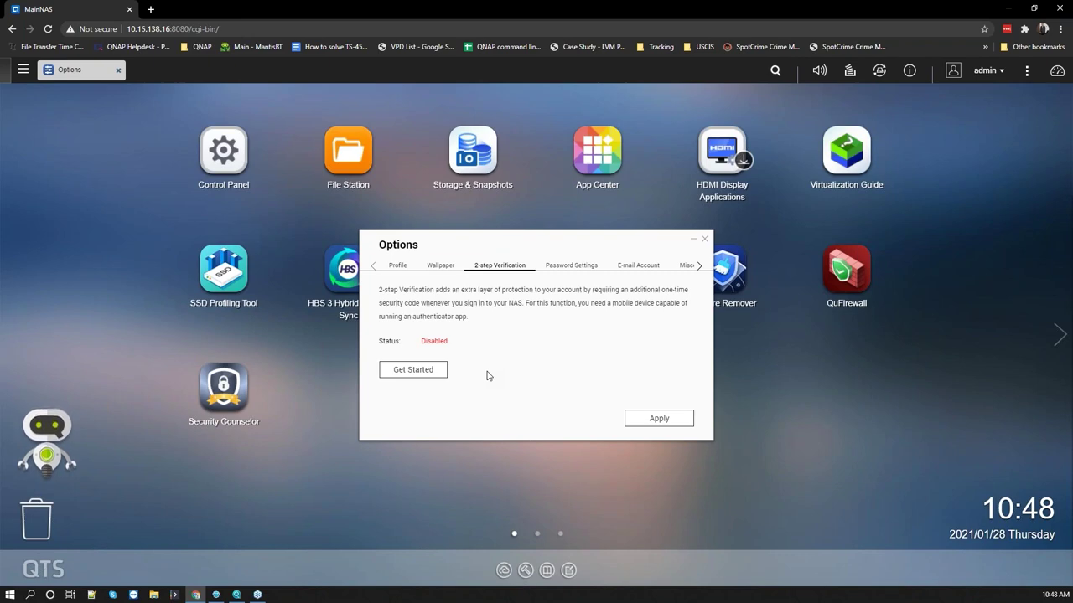
click(706, 242)
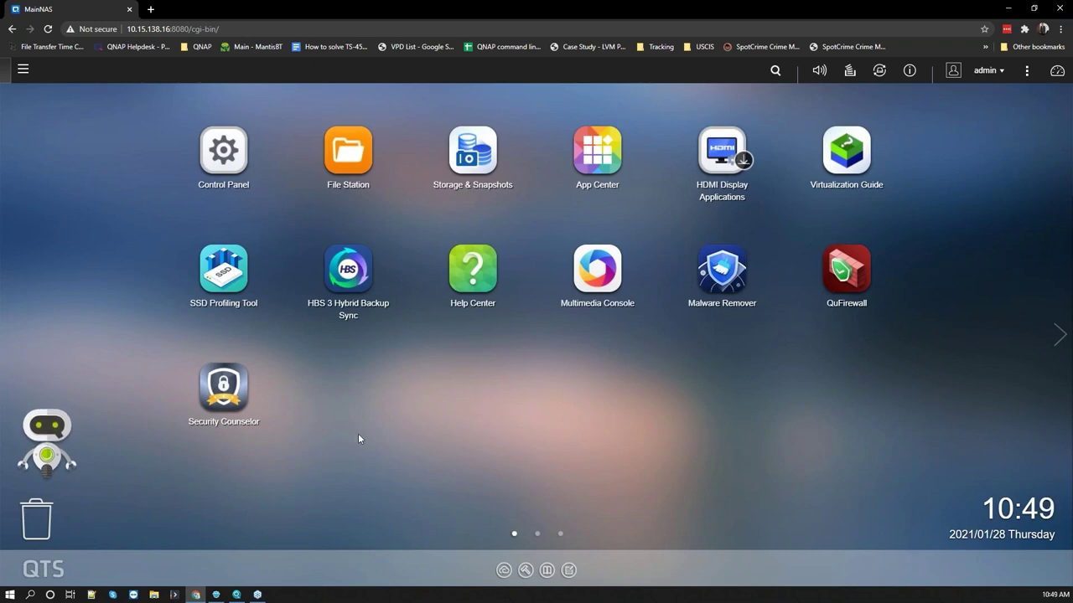
Step: Open Security Counselor maximized, review the Security Checkup results and run a new security scan
click(214, 387)
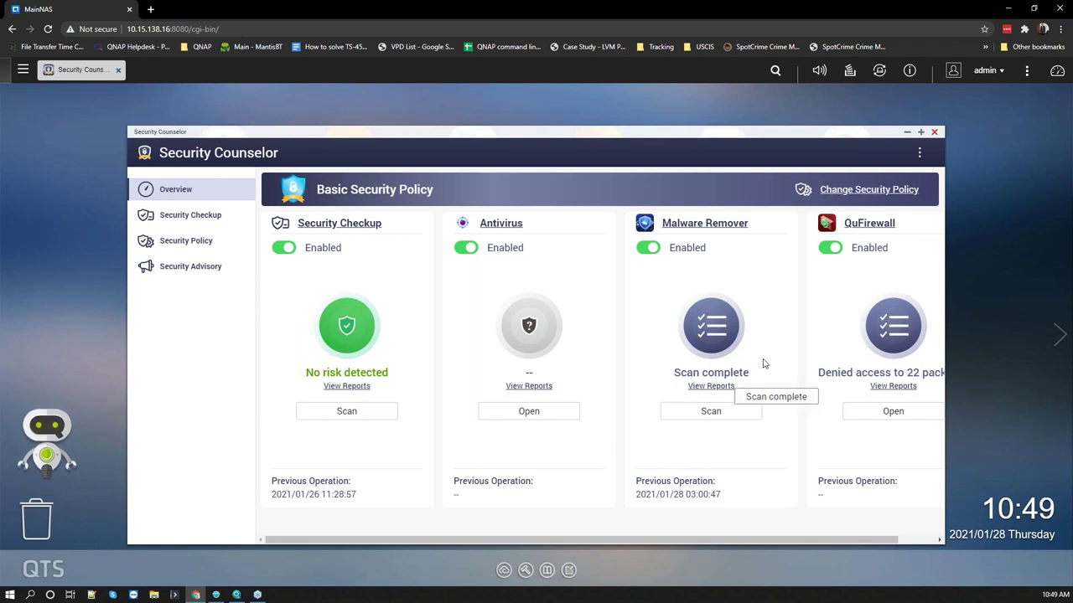
click(921, 132)
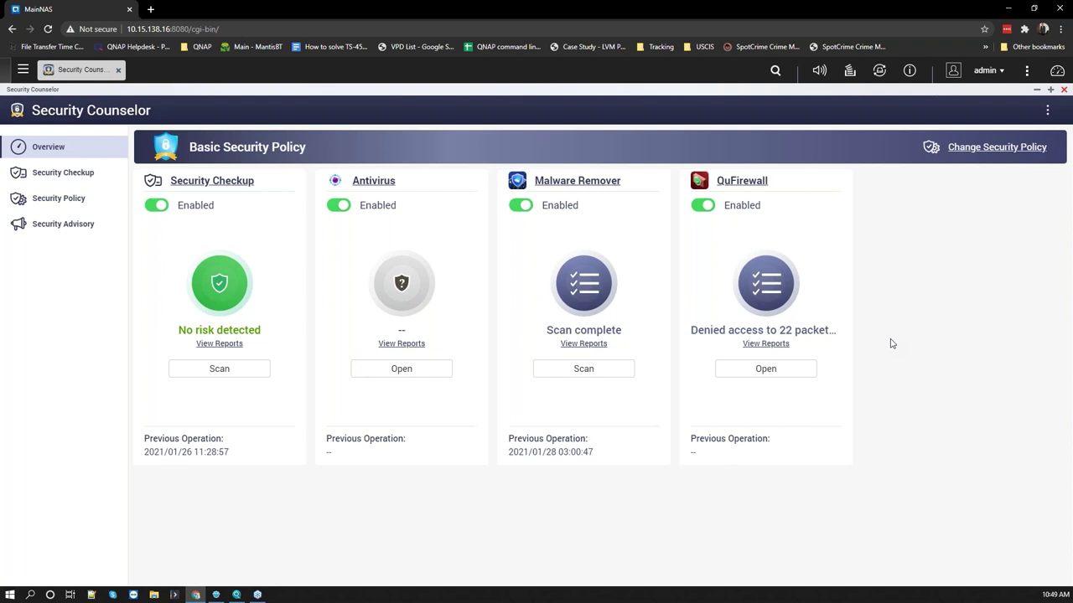
click(83, 173)
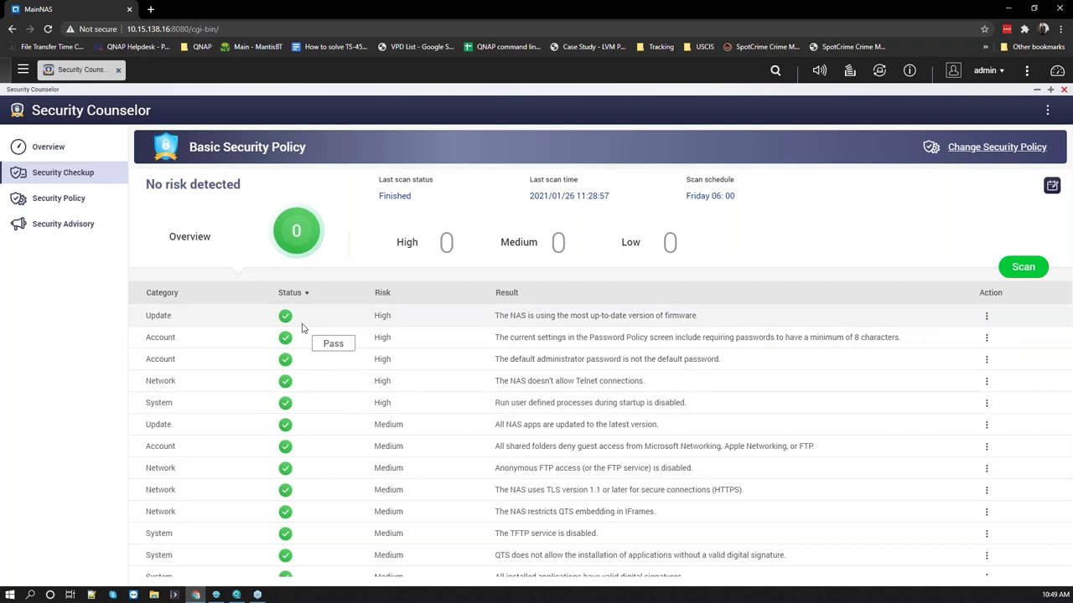
scroll(302, 329, down, 1)
scroll(303, 329, down, 1)
scroll(328, 407, up, 1)
scroll(336, 447, down, 1)
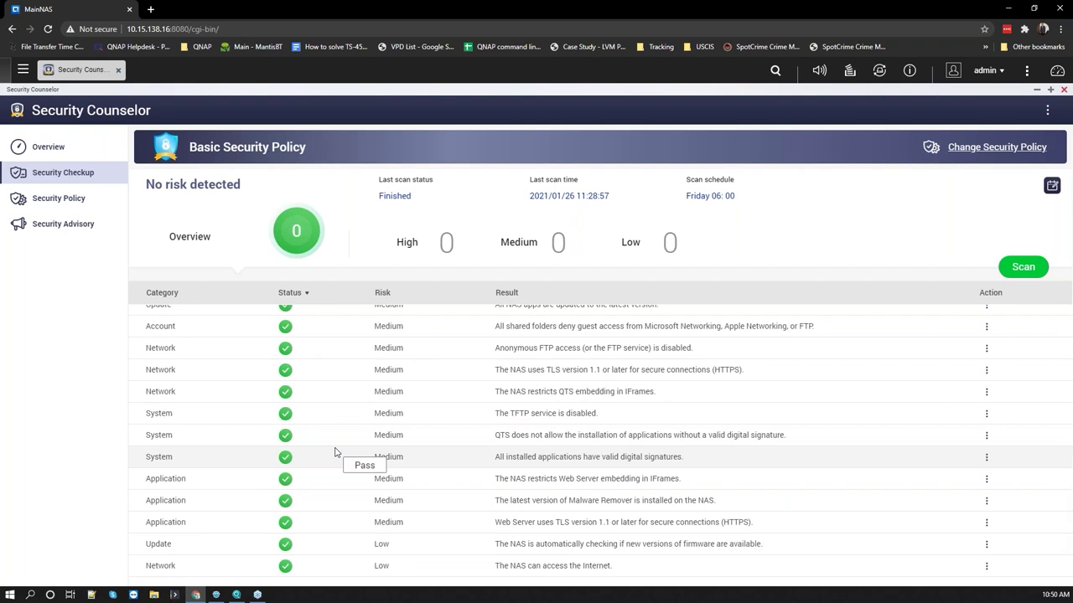
scroll(335, 453, up, 2)
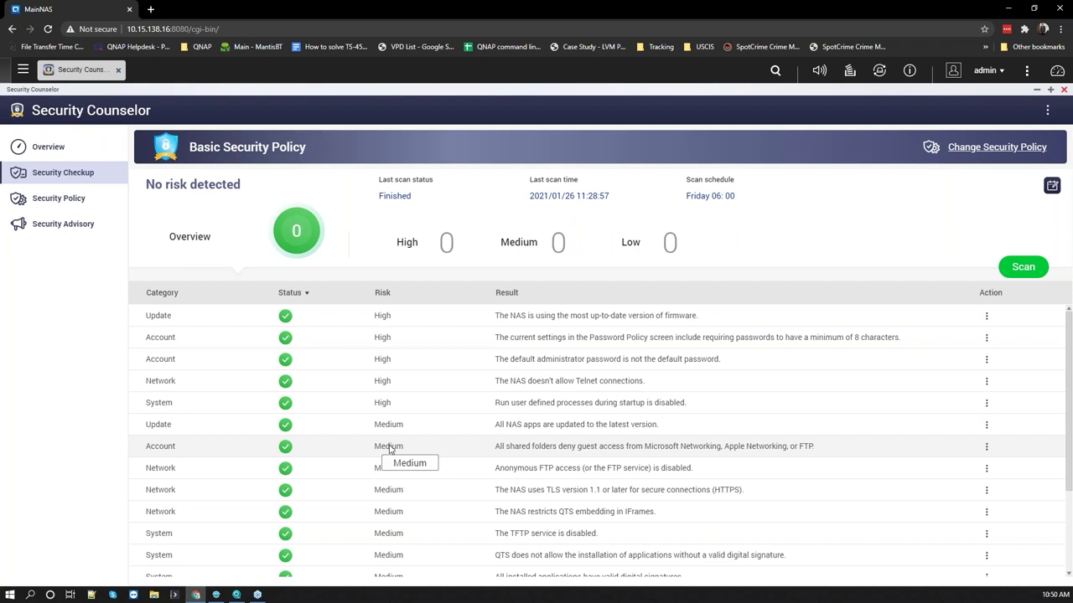
click(1021, 269)
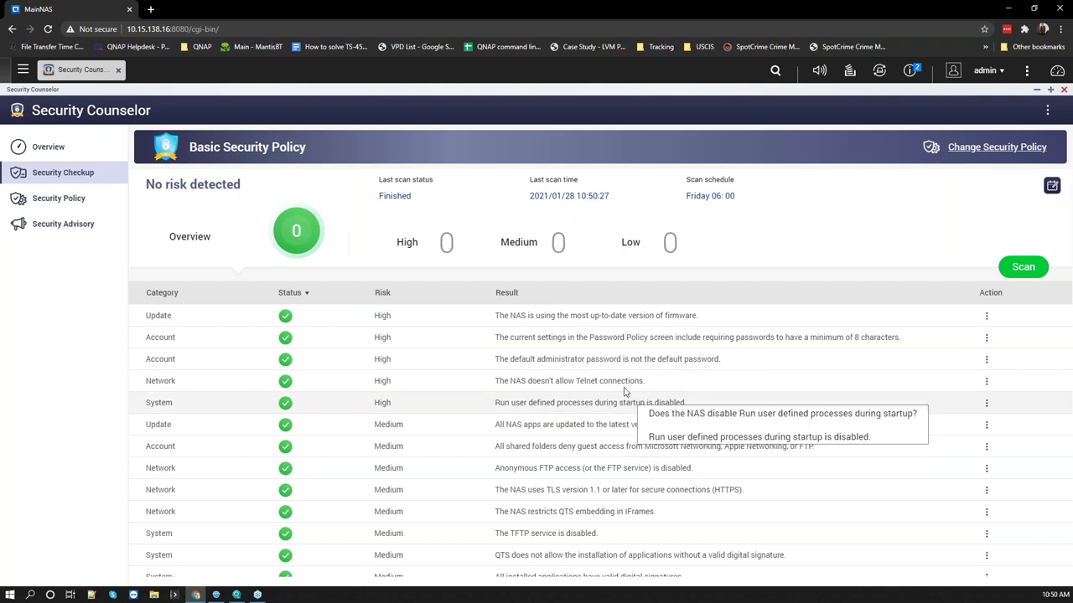
Step: Examine the rules of the Basic, Advanced and Custom security policies, reading through the full Custom rule list
click(64, 194)
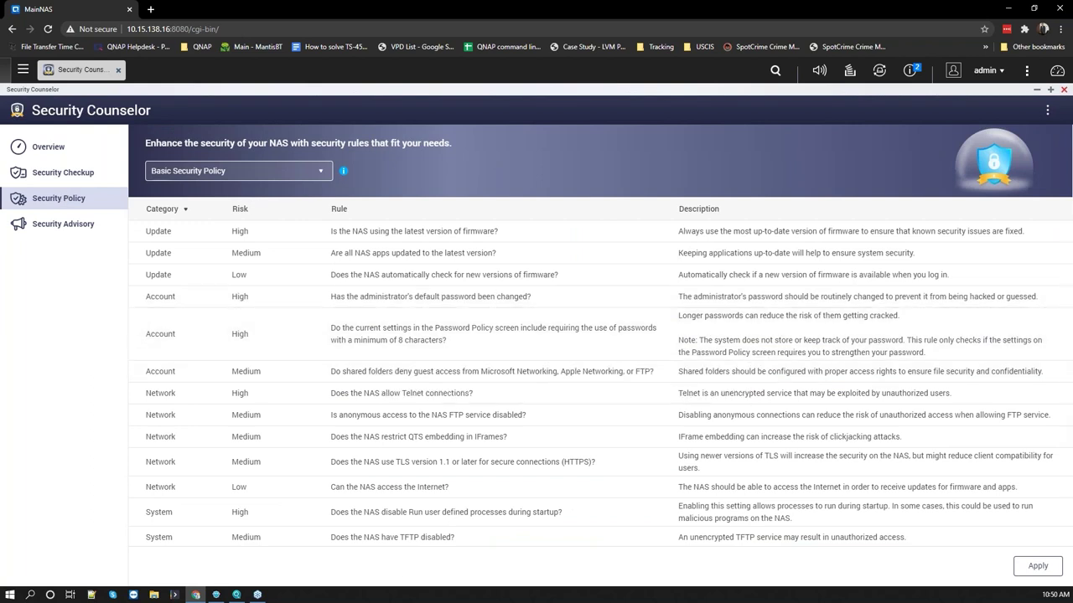
click(212, 174)
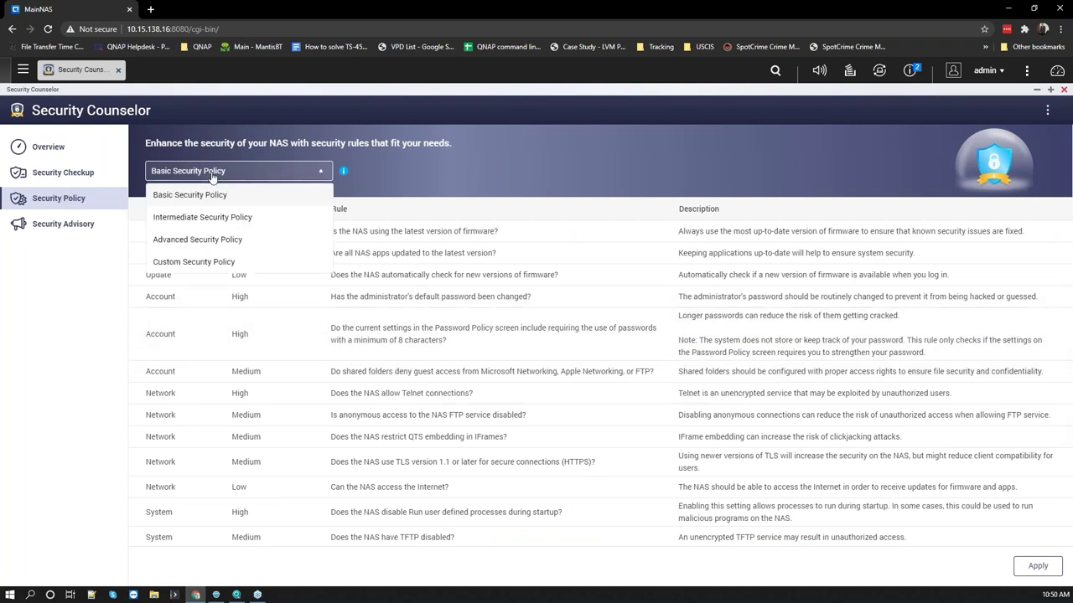
click(215, 239)
click(239, 171)
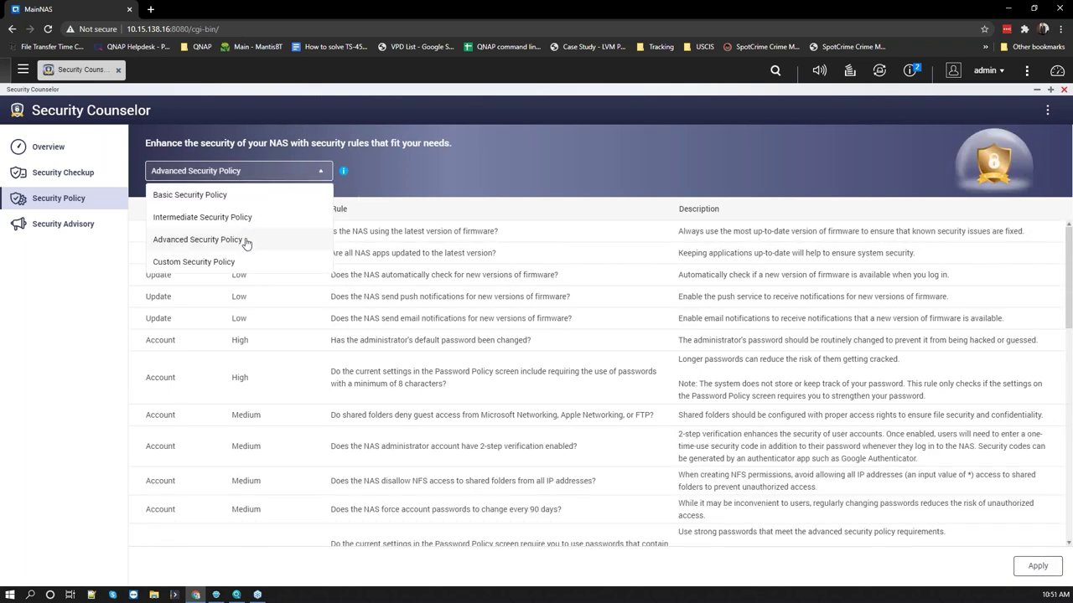
click(219, 263)
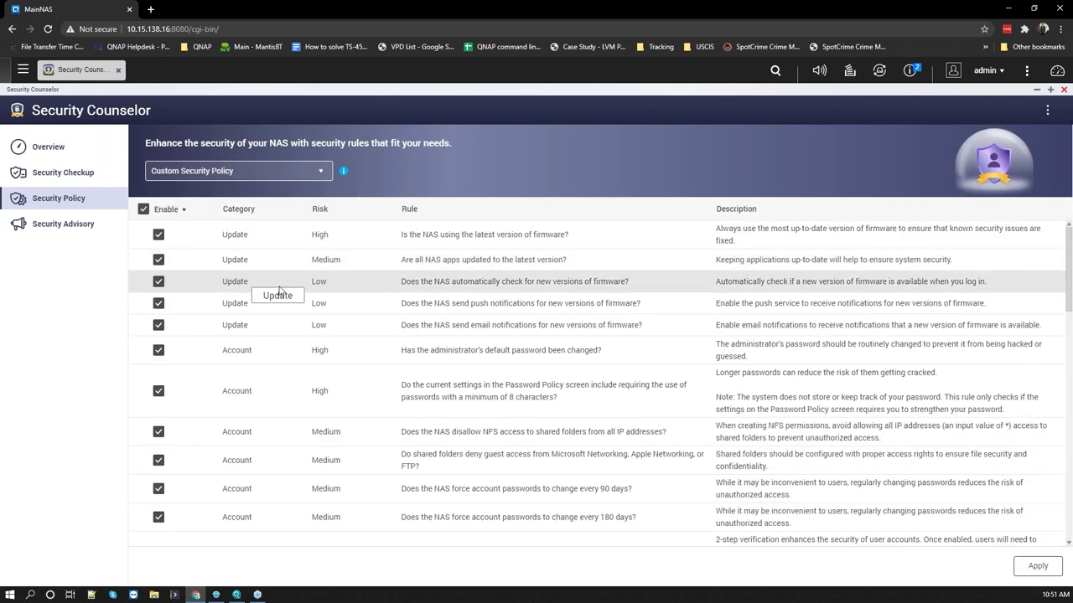
scroll(359, 410, down, 1)
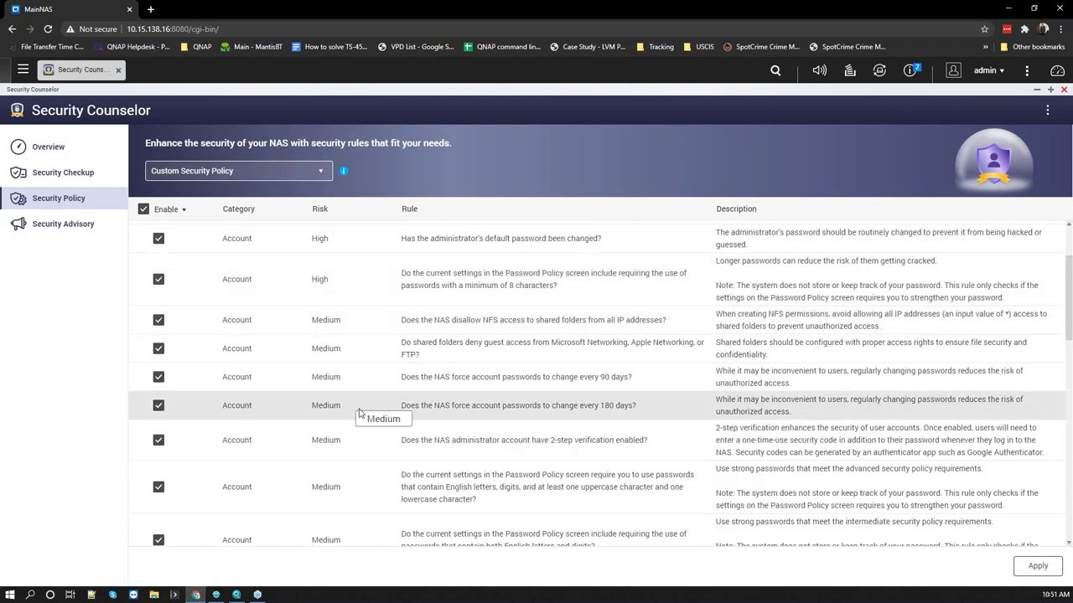
scroll(360, 402, up, 1)
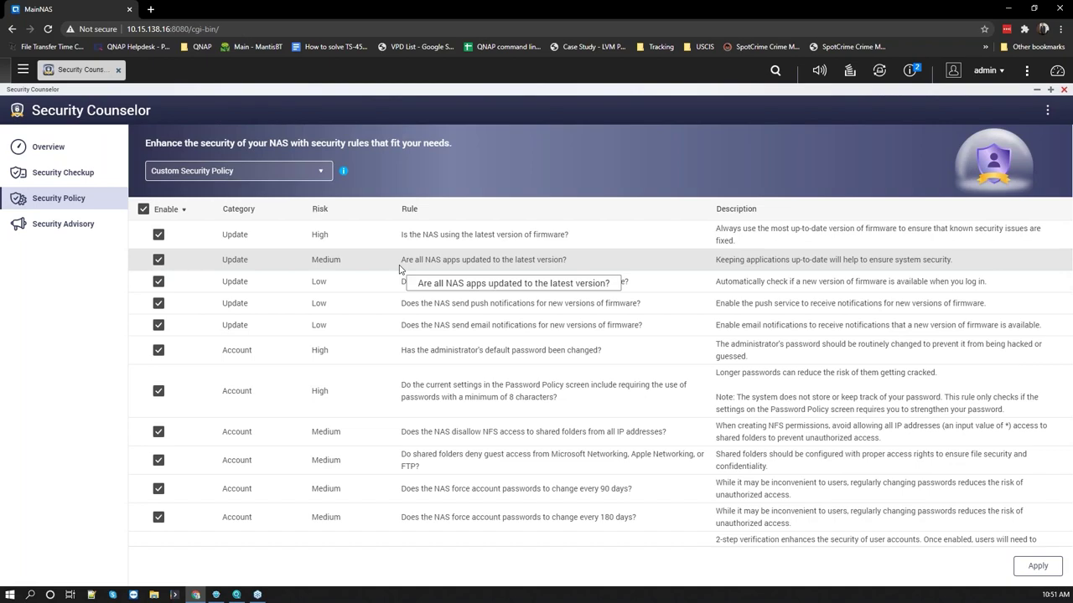
scroll(399, 268, down, 3)
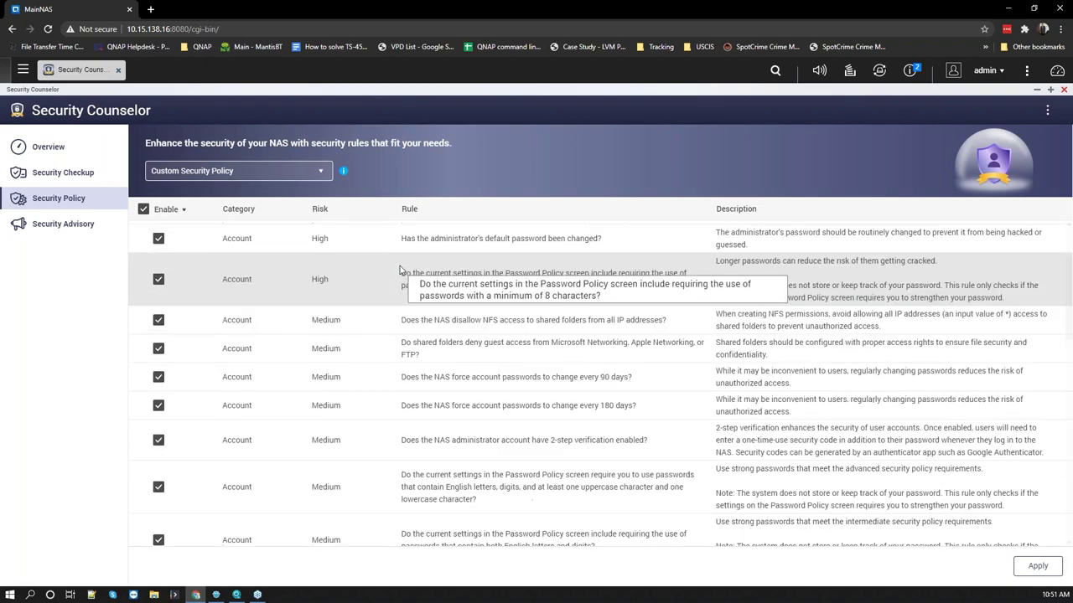
scroll(400, 268, down, 6)
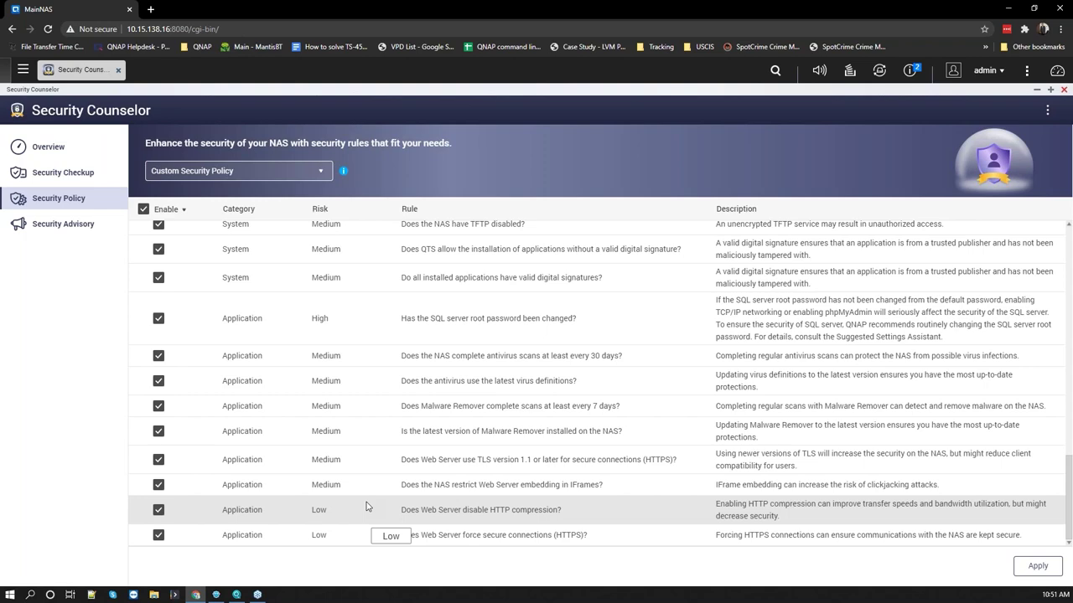
scroll(366, 506, up, 15)
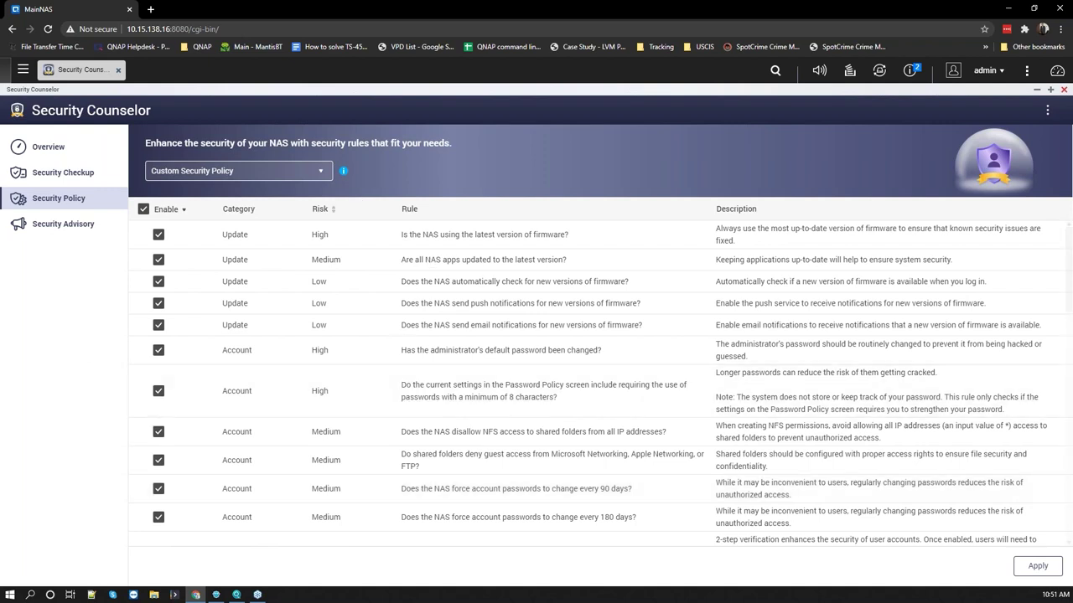
Step: Exclude the latest-firmware rule from the custom security policy, then discard the change by moving to Security Advisory
click(159, 235)
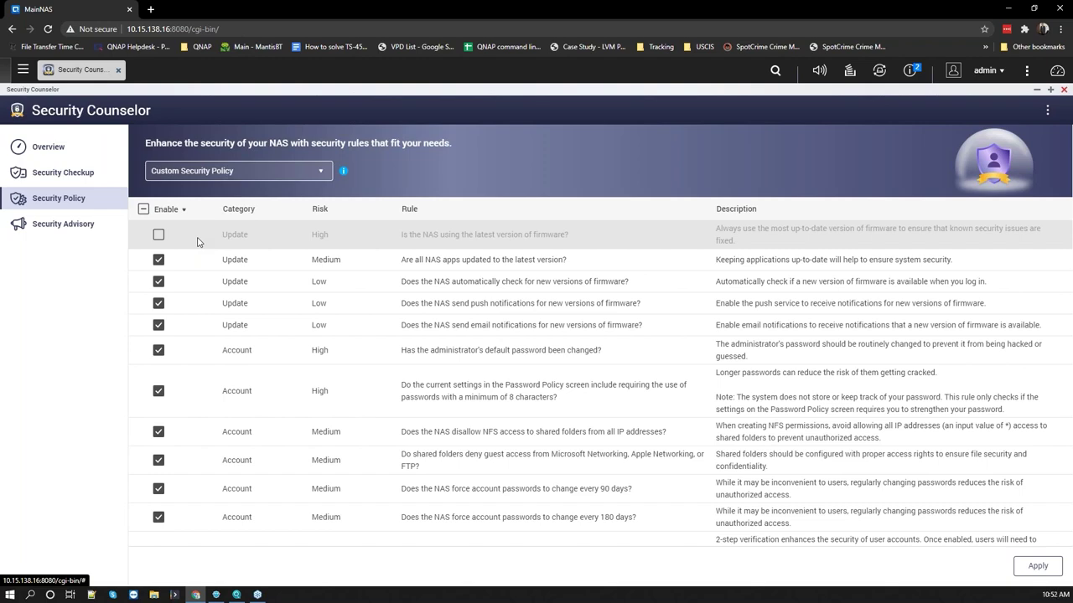
click(65, 225)
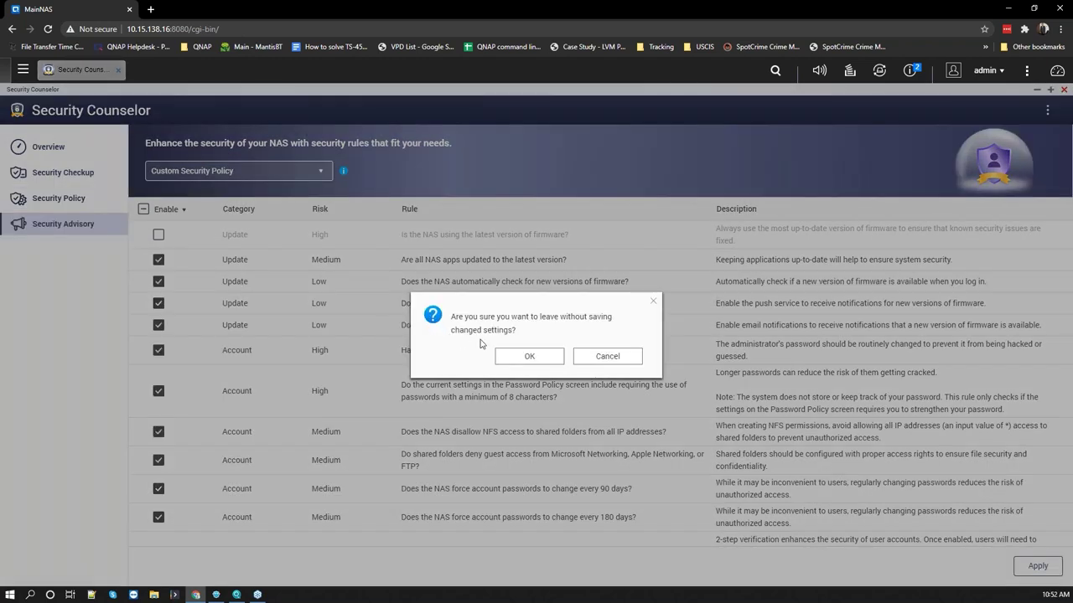
click(517, 360)
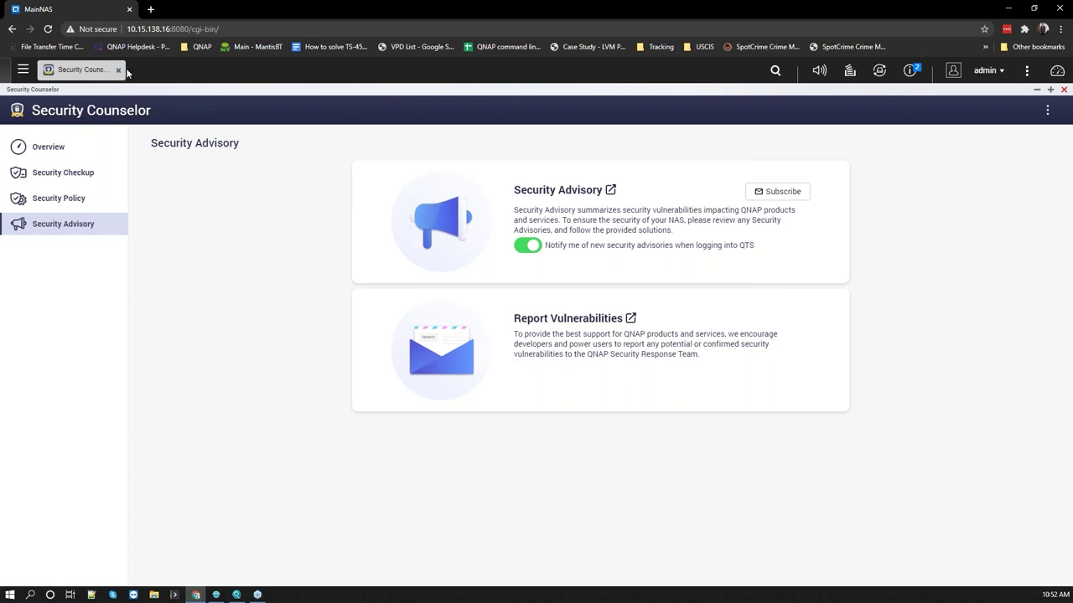
Step: Close Security Counselor from its overview and examine the Basic protection, Include subnets only and Restricted security profile rules in QuFirewall
click(78, 144)
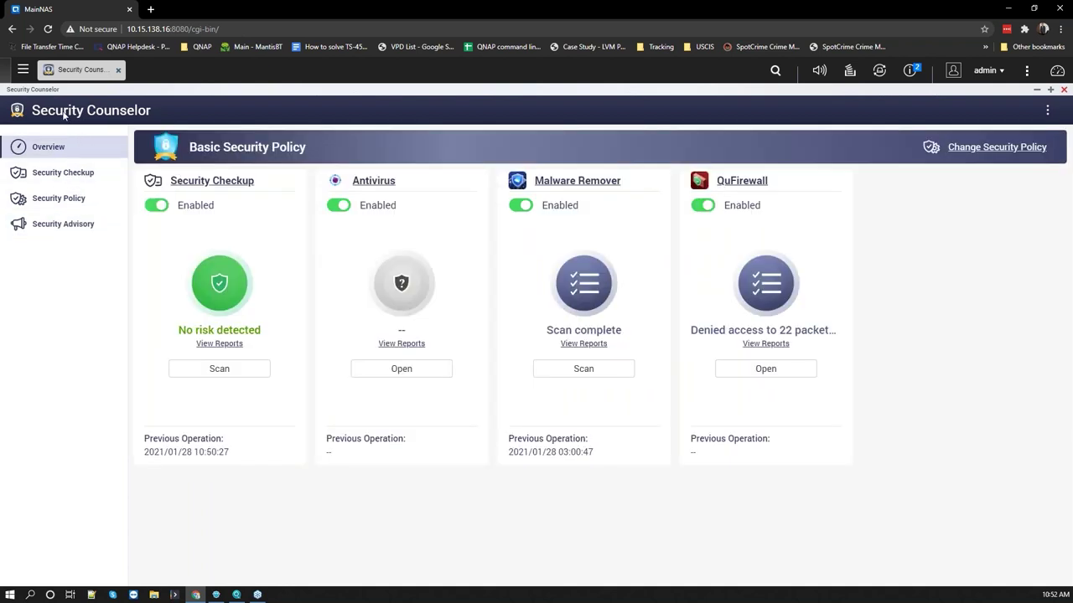
click(118, 70)
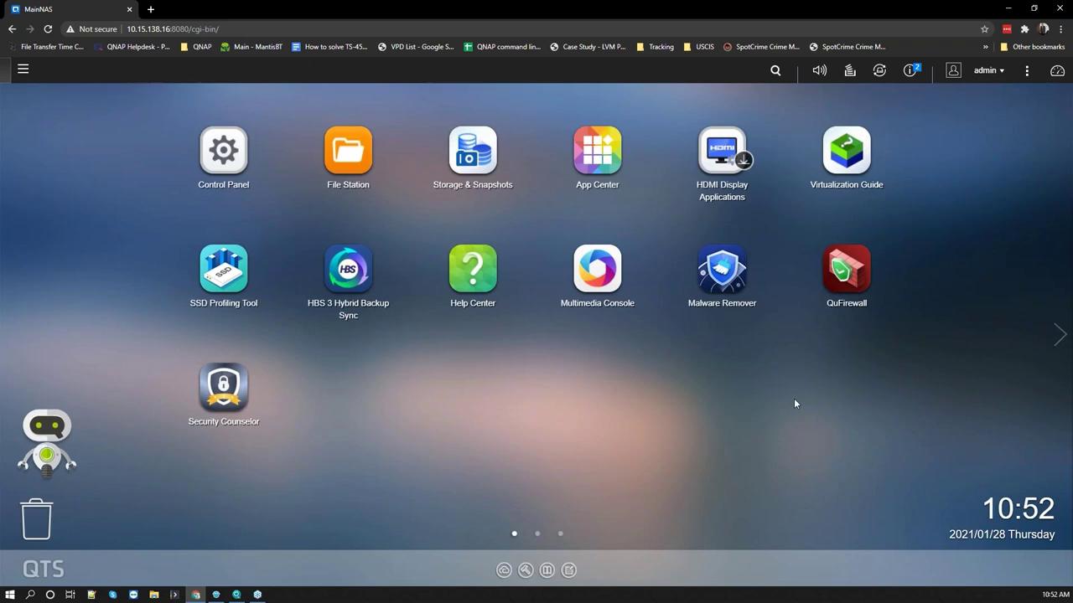
click(827, 289)
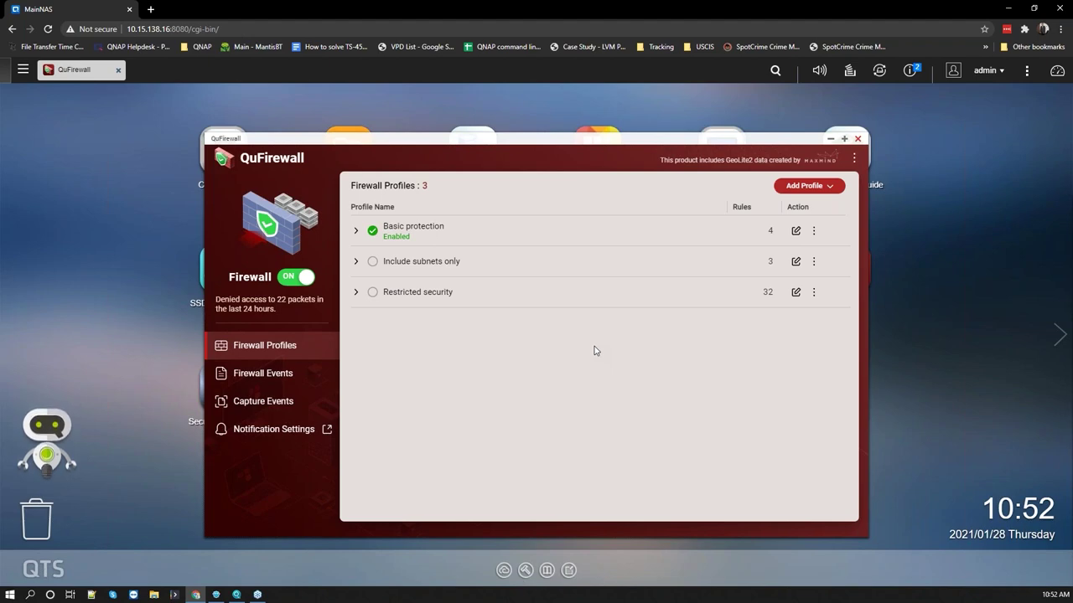
click(356, 232)
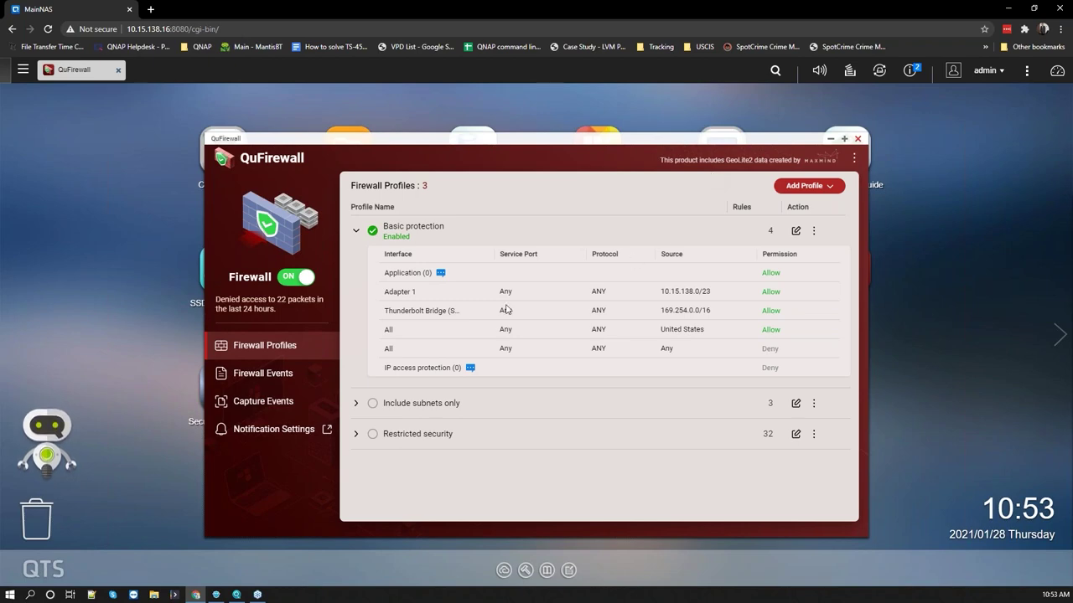
click(356, 403)
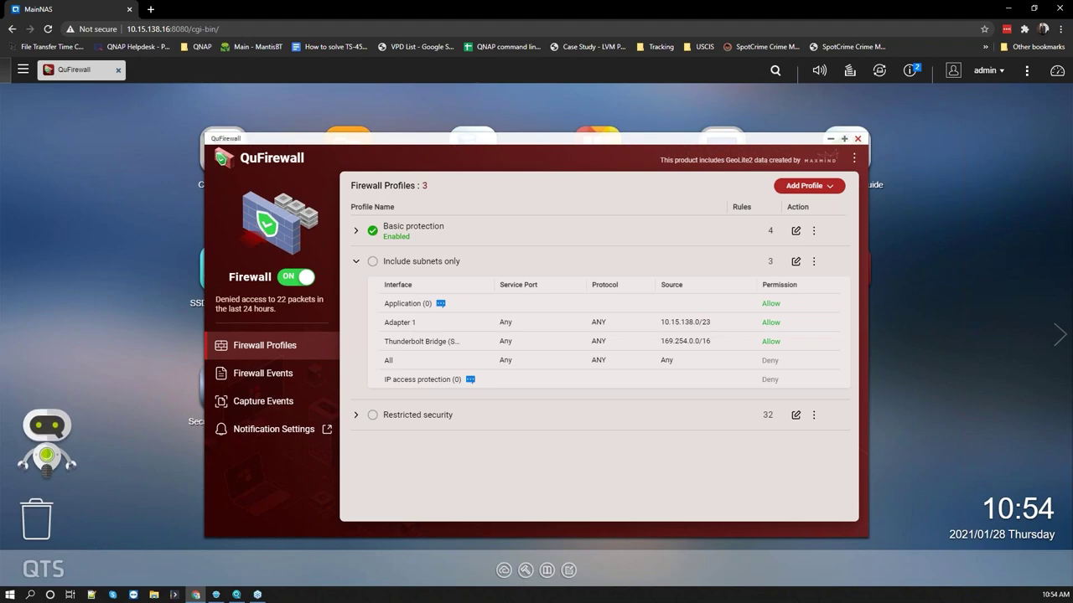
click(355, 415)
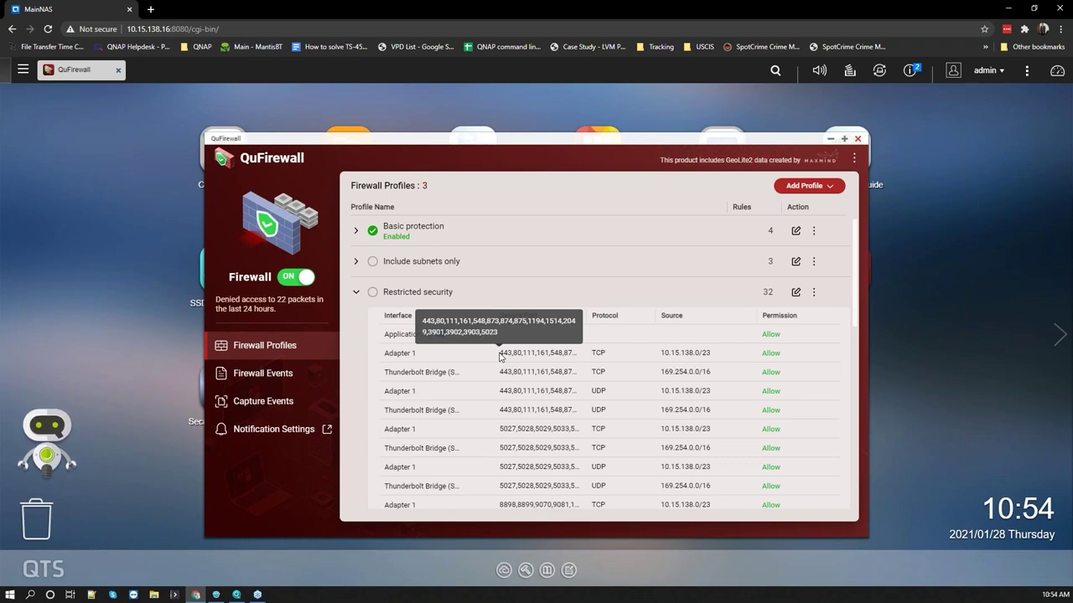
scroll(500, 360, down, 10)
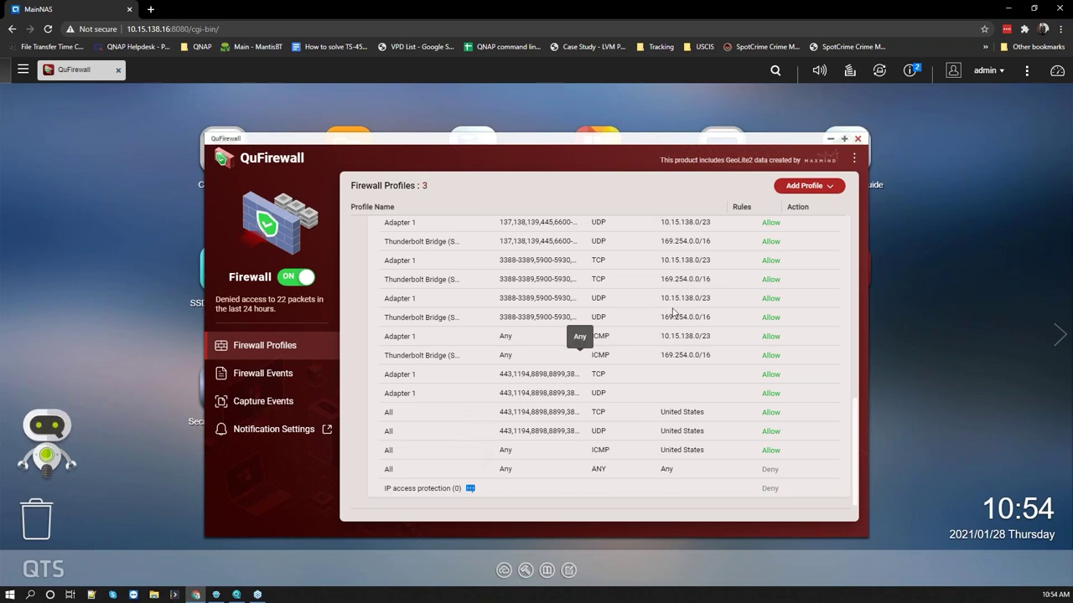
Step: Start a new firewall profile, examine its automatically created Application rules, and cancel the profile without creating it
click(814, 187)
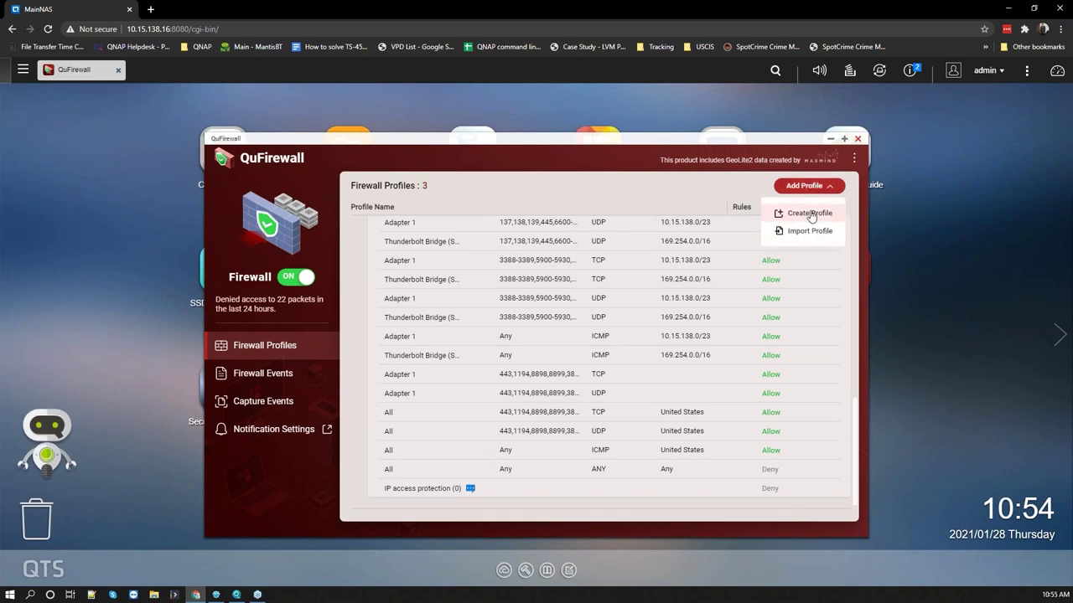
click(810, 214)
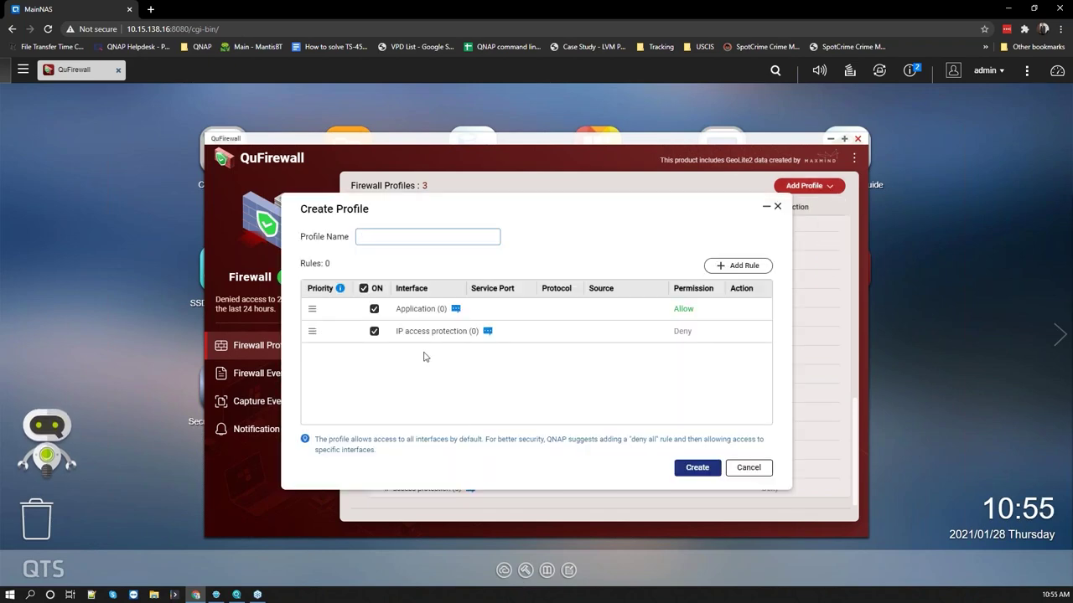
click(458, 309)
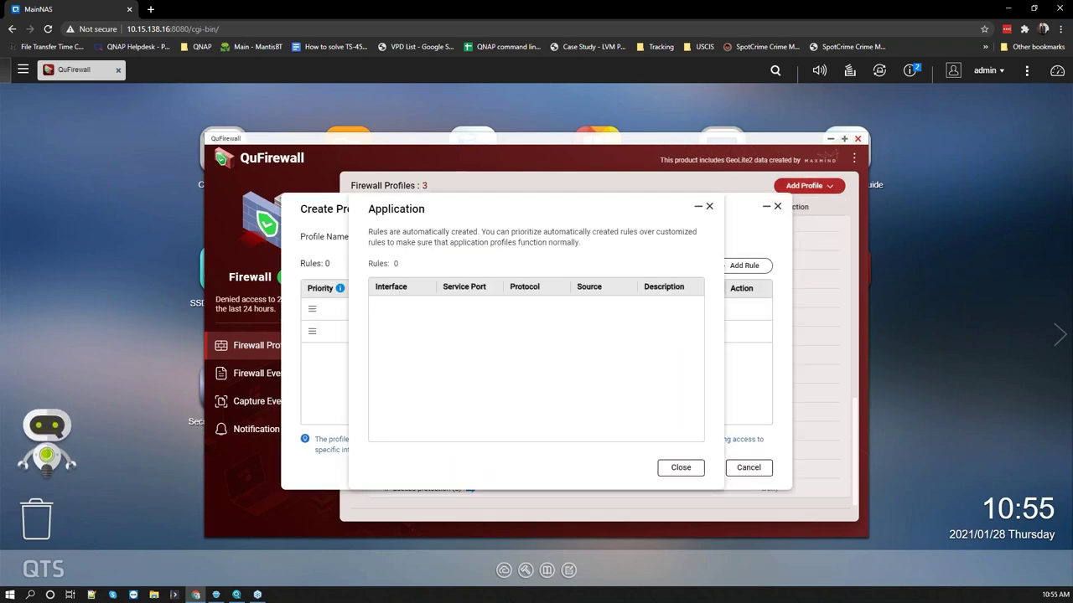
click(677, 466)
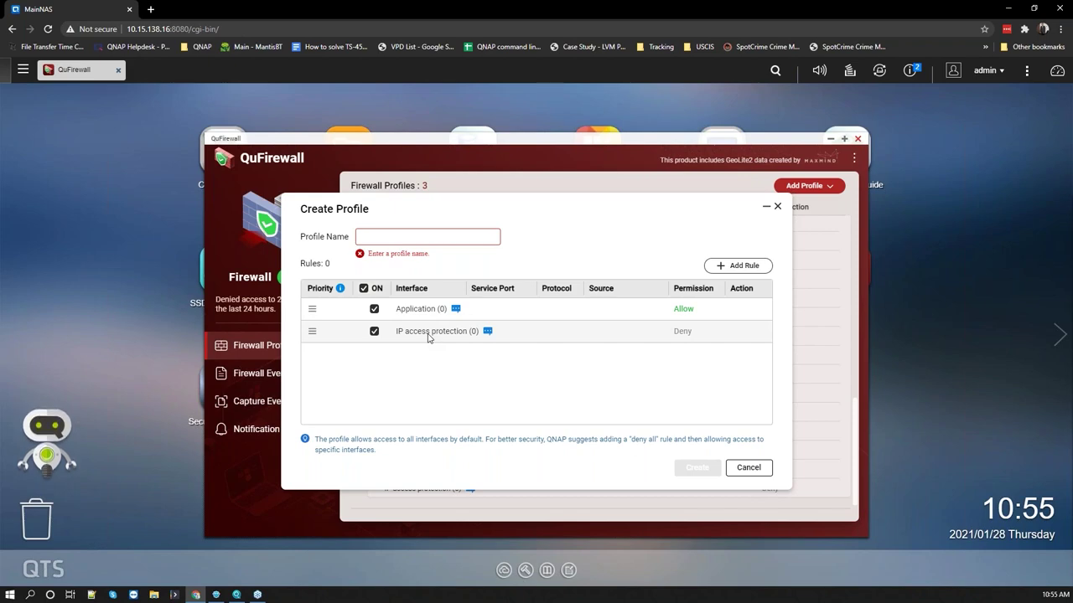
click(749, 468)
Step: Review the denied-packet list in QuFirewall's Firewall Events and view the packet capture options under Capture Events
click(262, 379)
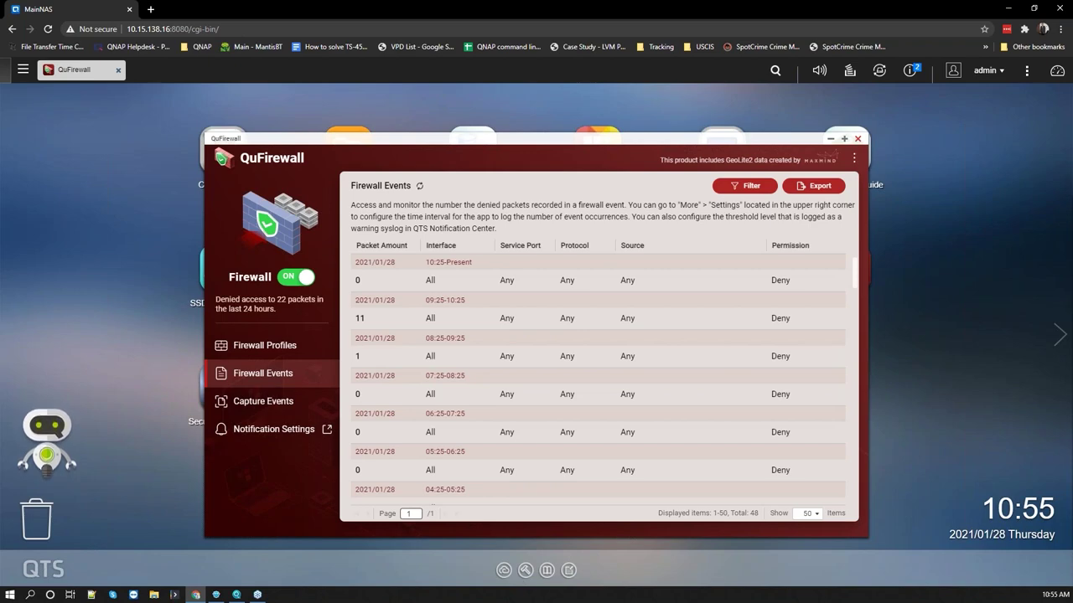
scroll(747, 374, down, 3)
scroll(748, 374, down, 3)
scroll(743, 375, down, 3)
scroll(741, 375, up, 6)
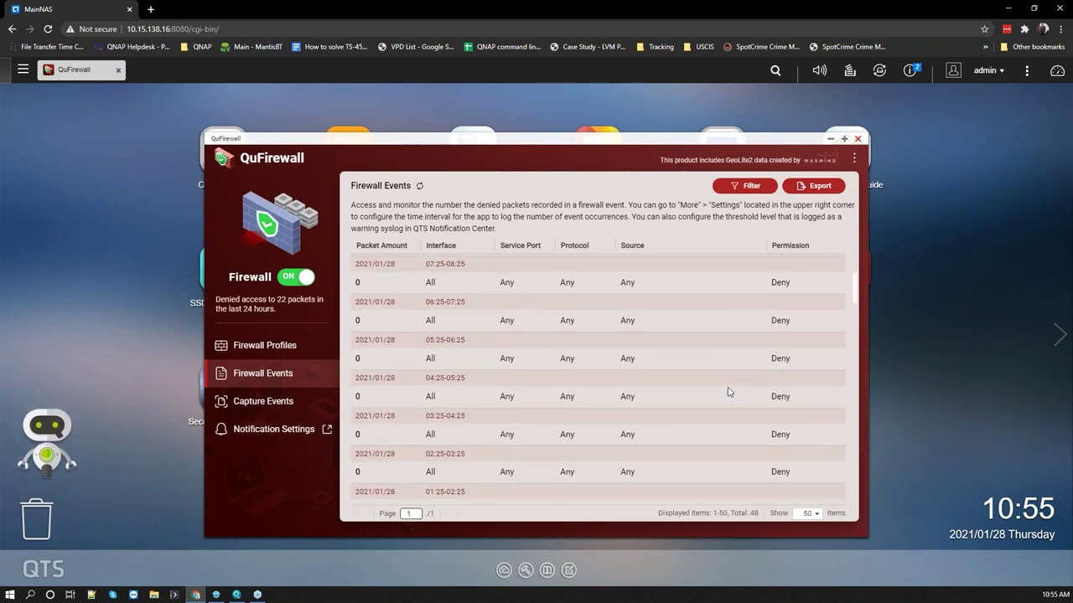
scroll(592, 436, up, 3)
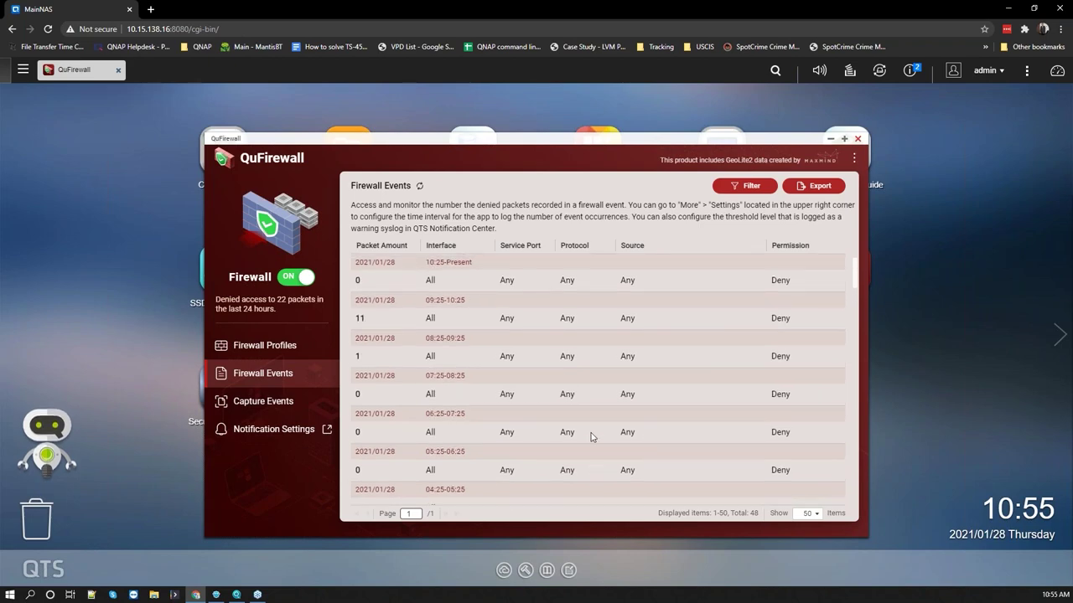
click(253, 405)
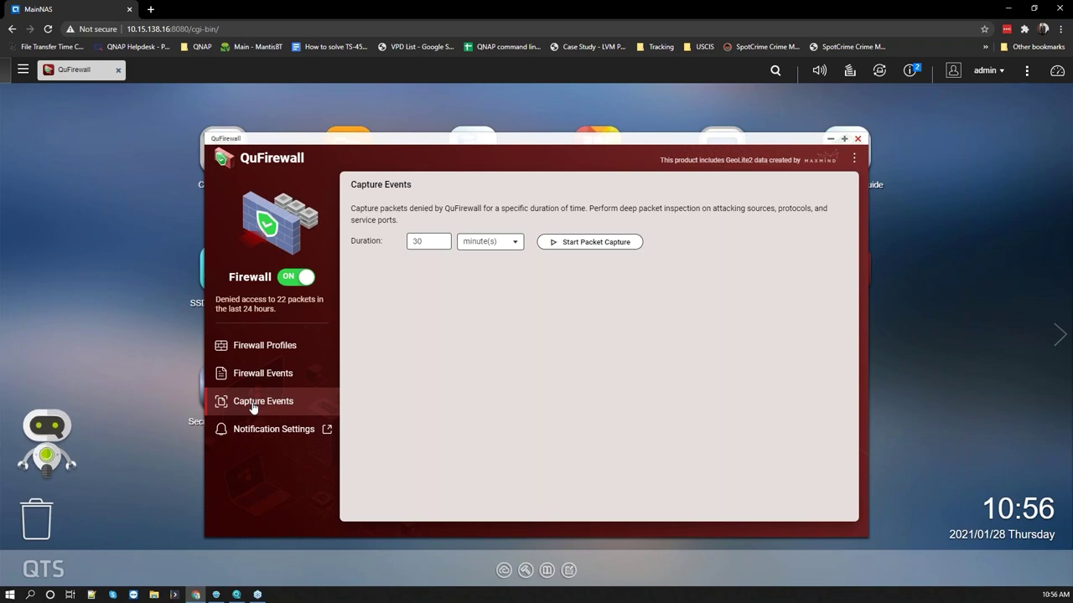
Step: View the event notification rule setup for QuFirewall, cancel it, and close both QuFirewall and Notification Center
click(263, 428)
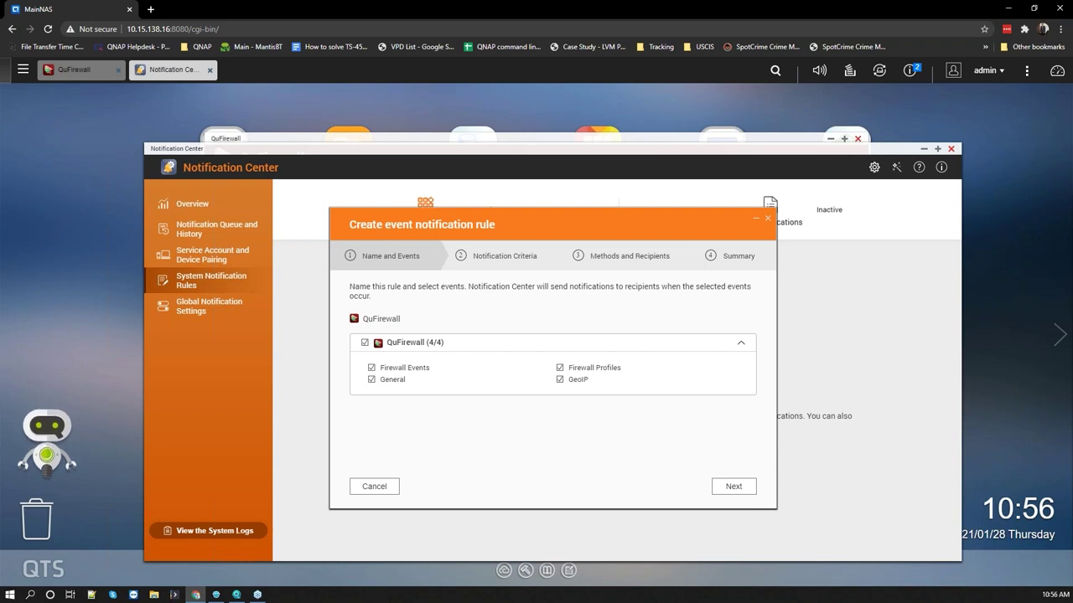
click(375, 488)
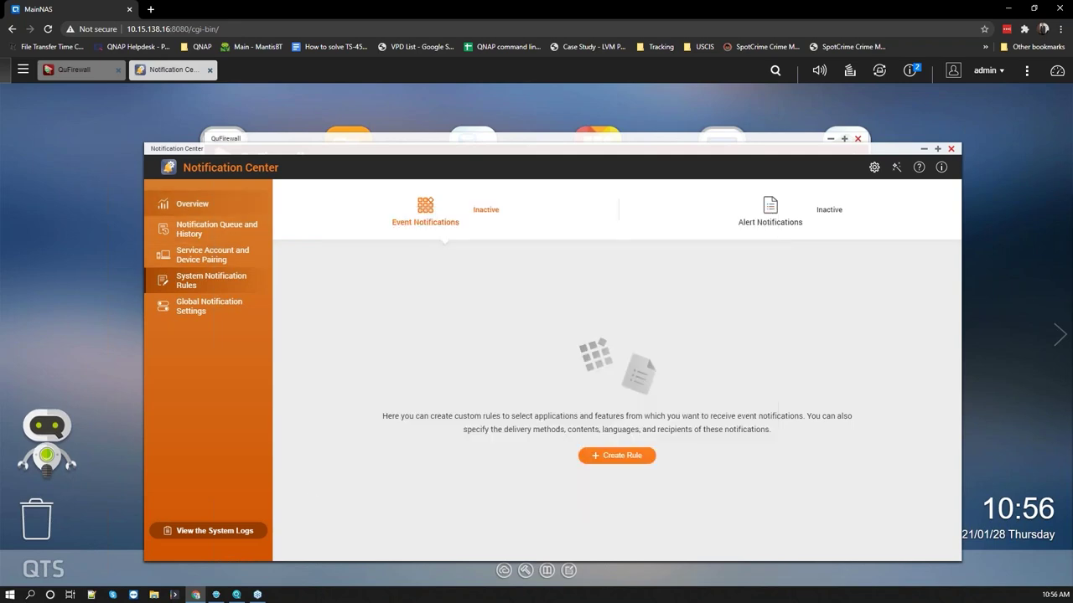
click(87, 72)
click(118, 72)
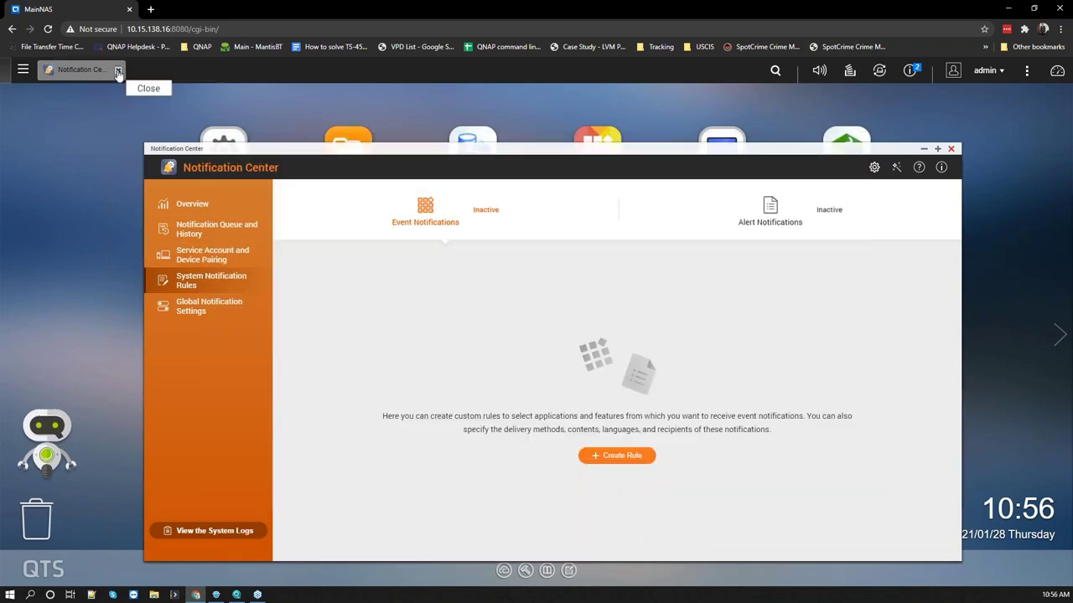
click(950, 150)
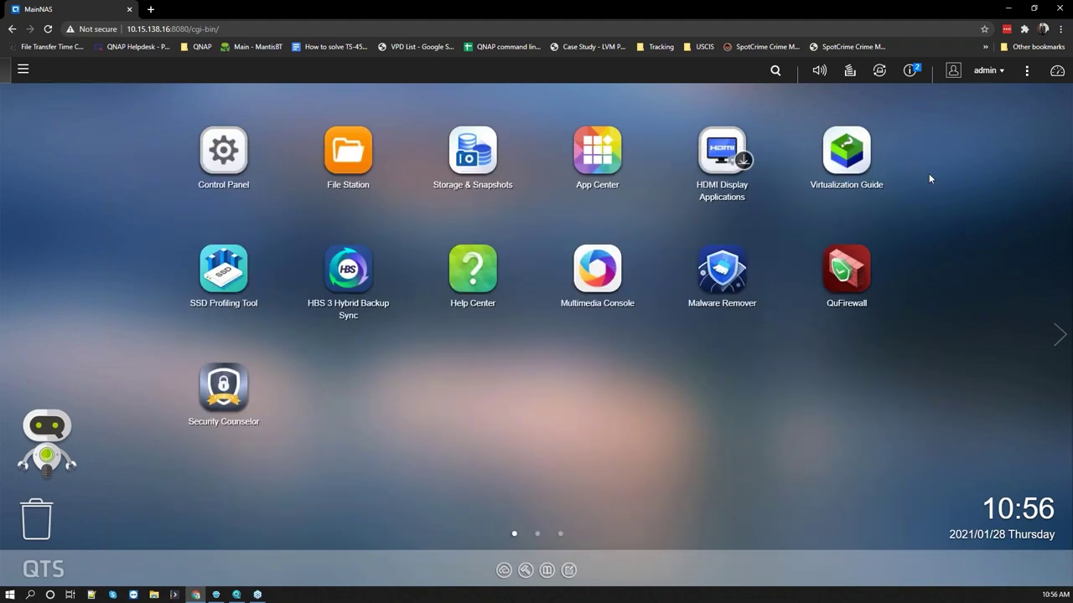
Step: Search App Center for "malware", open Malware Remover and agree to send its scan results to QNAP
click(605, 160)
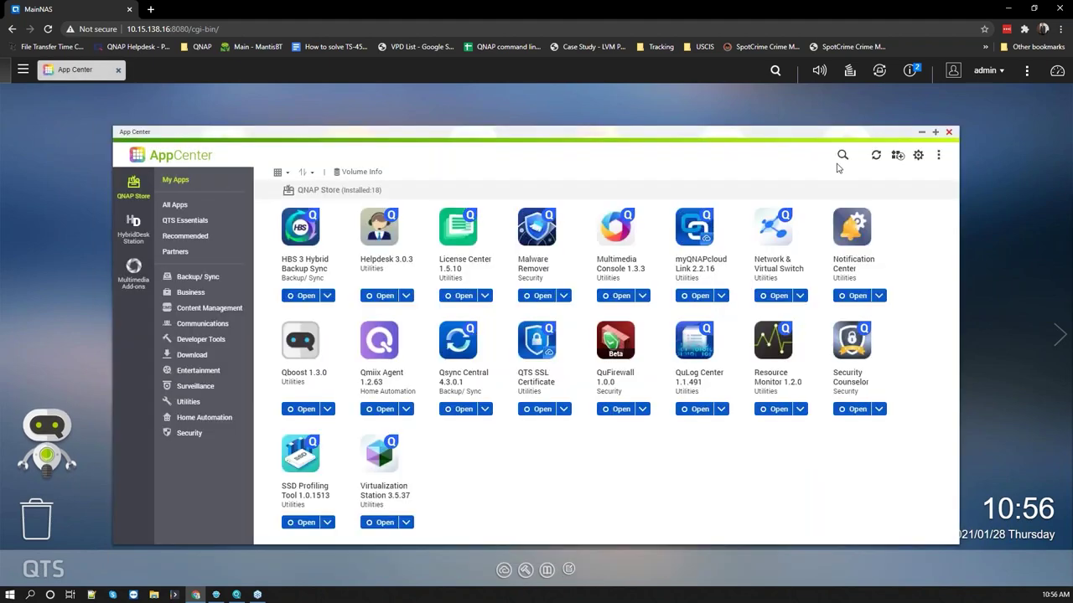
click(842, 155)
text(malwa)
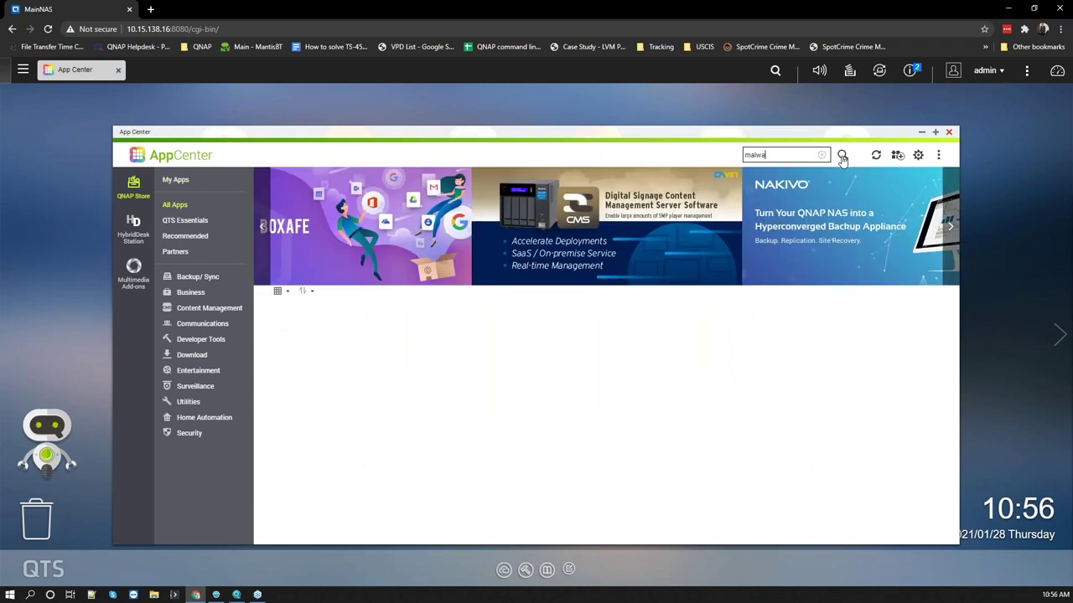
text(re)
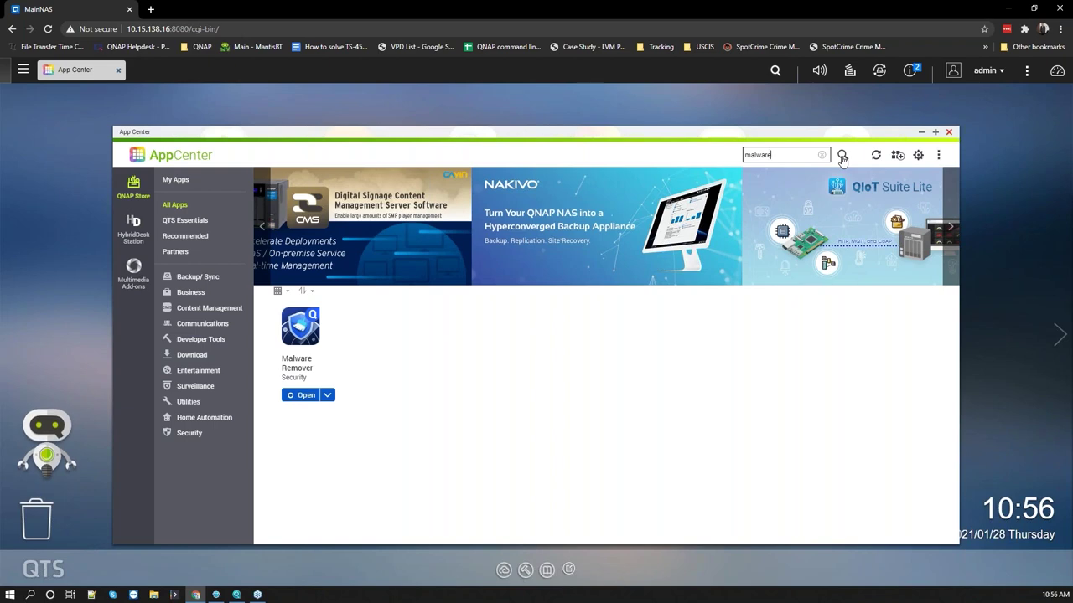
click(295, 396)
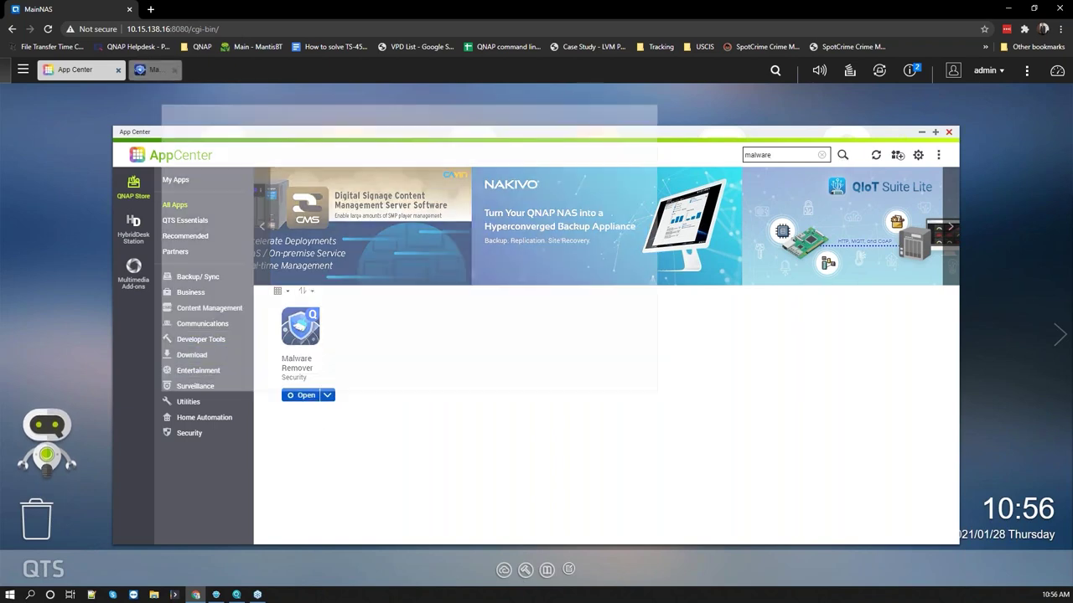
click(423, 317)
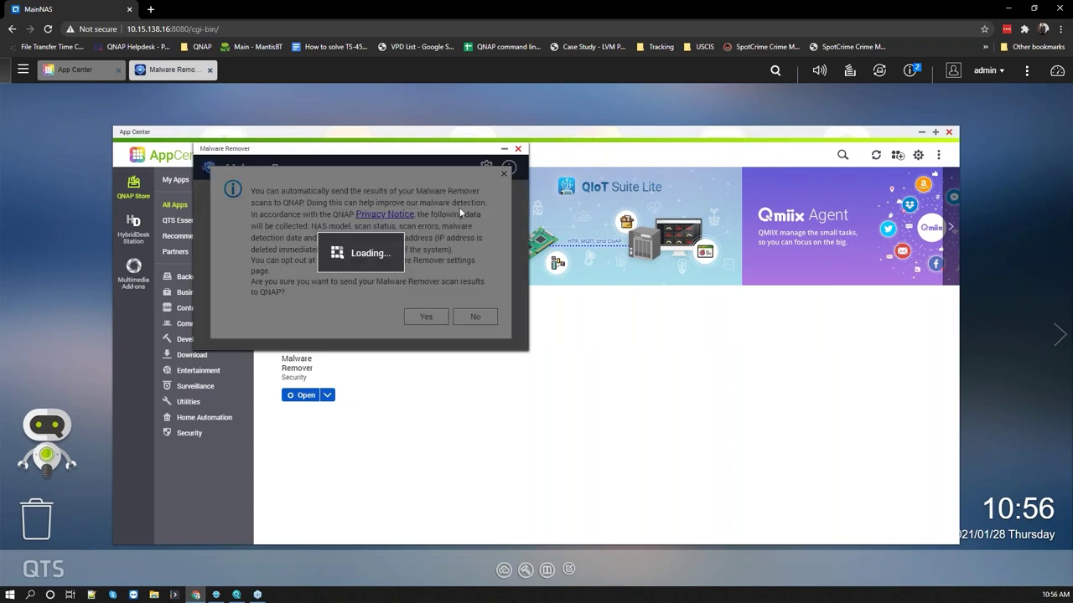
Step: Examine Malware Remover's scan overview and its scheduled scan and update settings, then close it without changes
drag(455, 151, 493, 147)
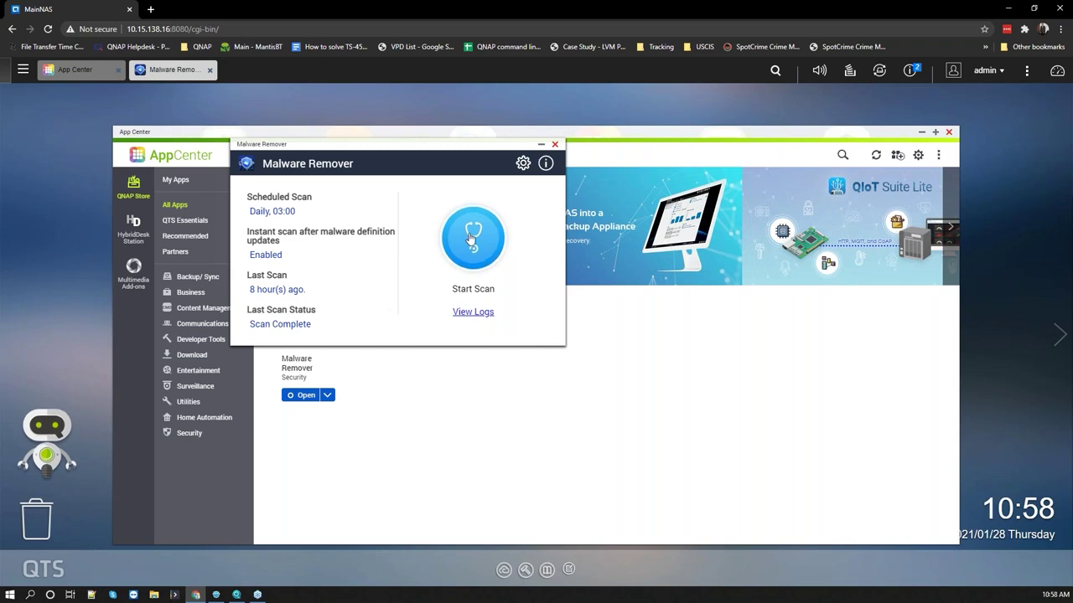
click(523, 162)
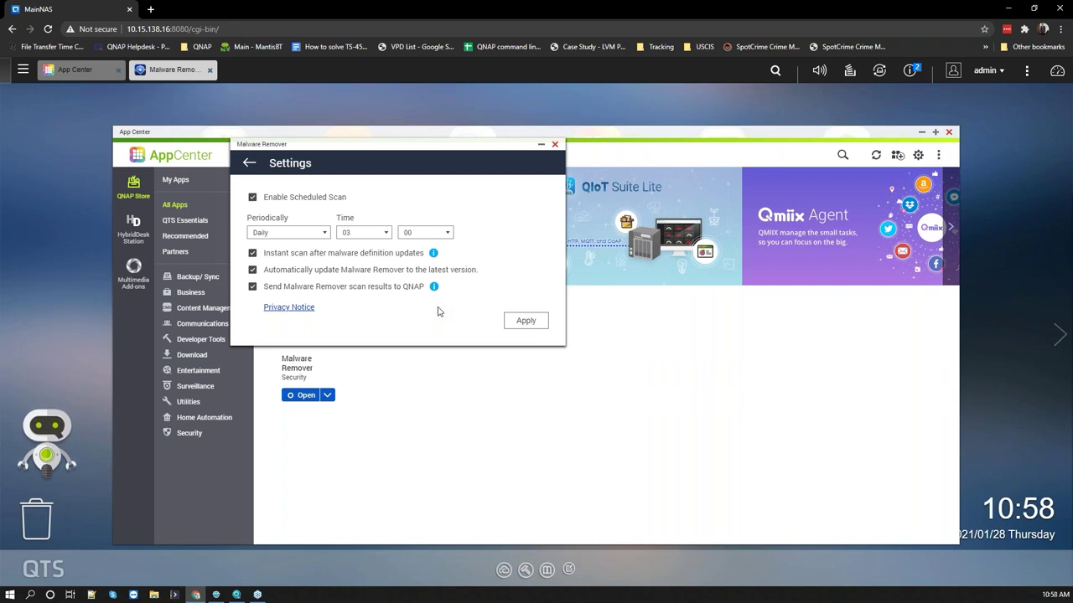
click(250, 164)
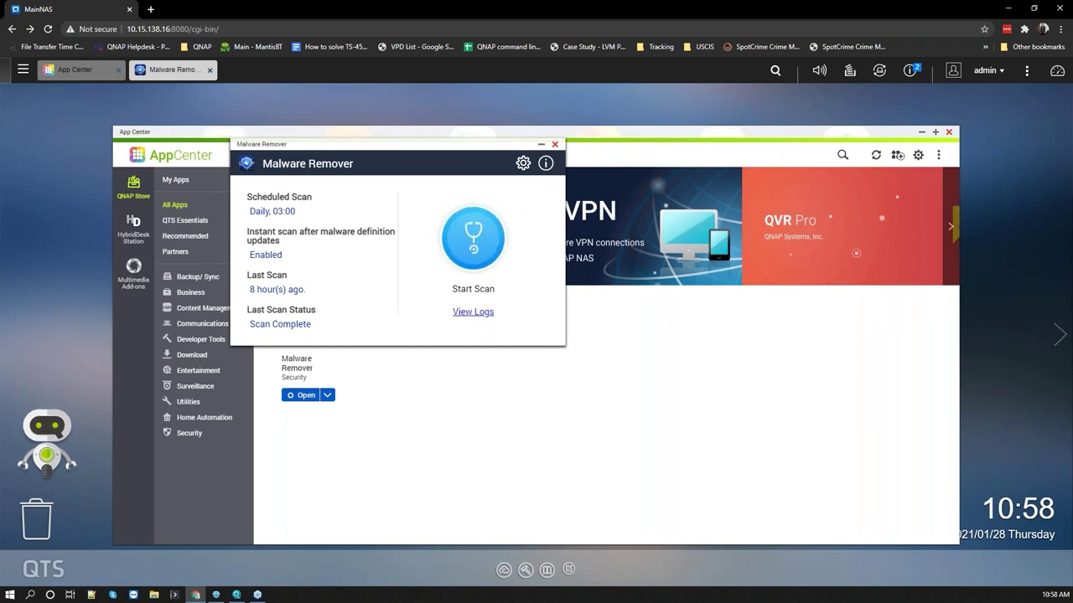
click(554, 144)
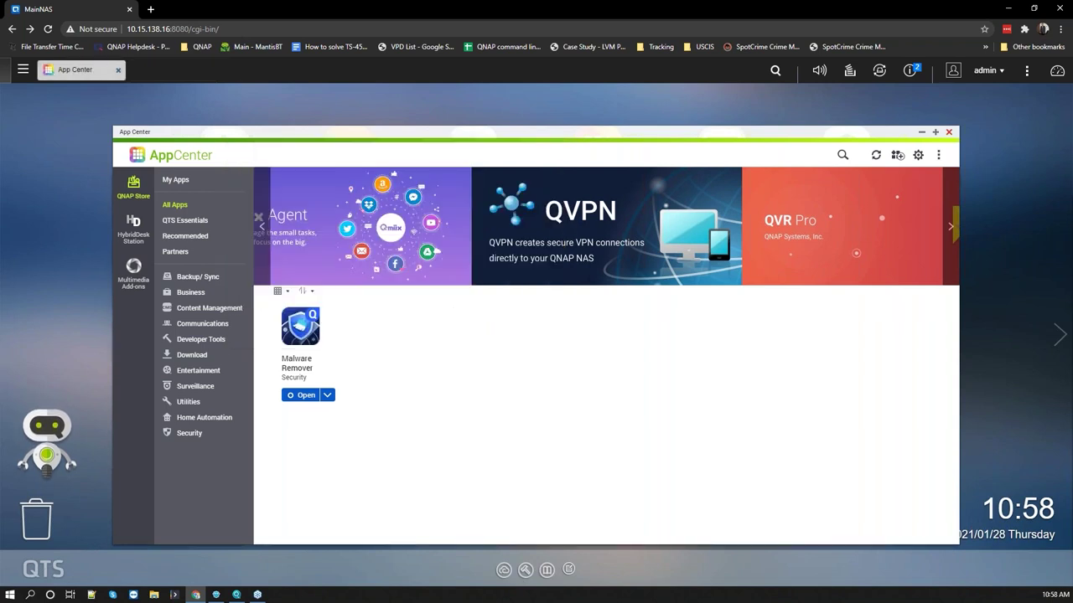
Step: View the installed apps under My Apps in App Center and close it to return to the desktop
click(175, 179)
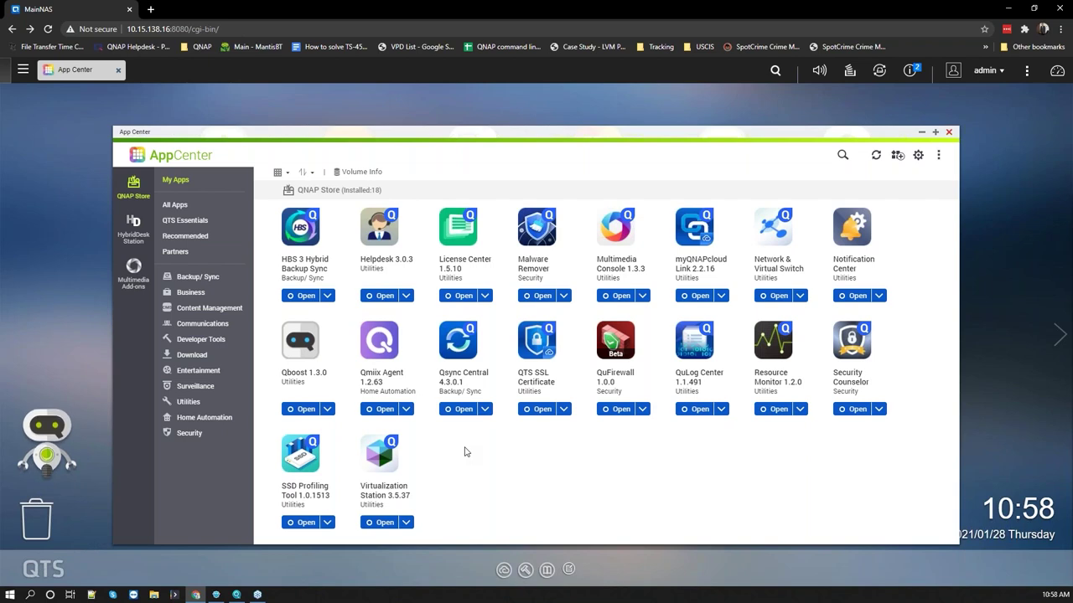
click(948, 133)
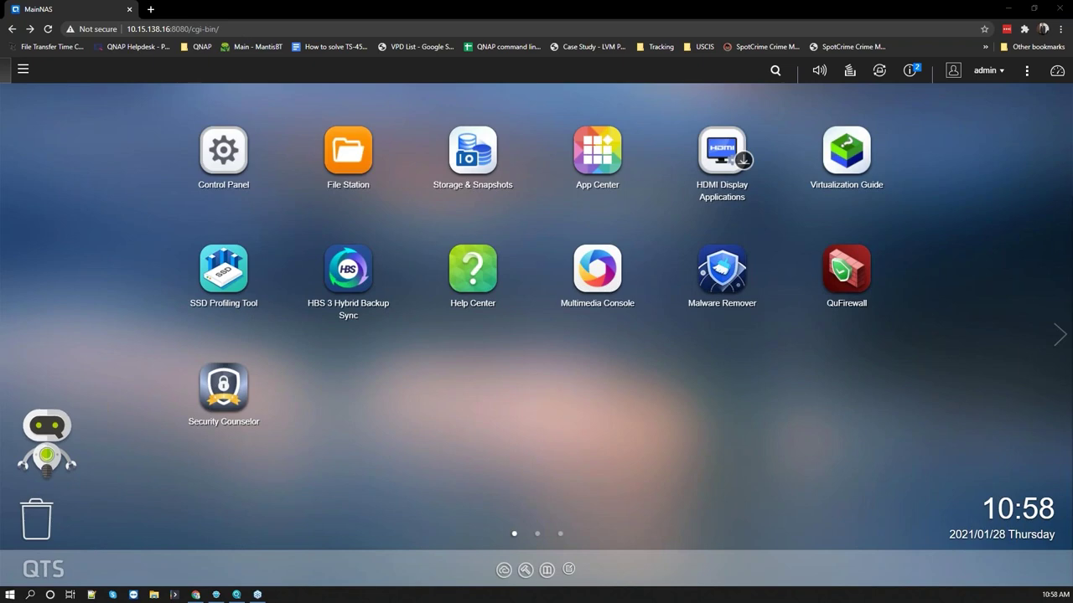
click(600, 442)
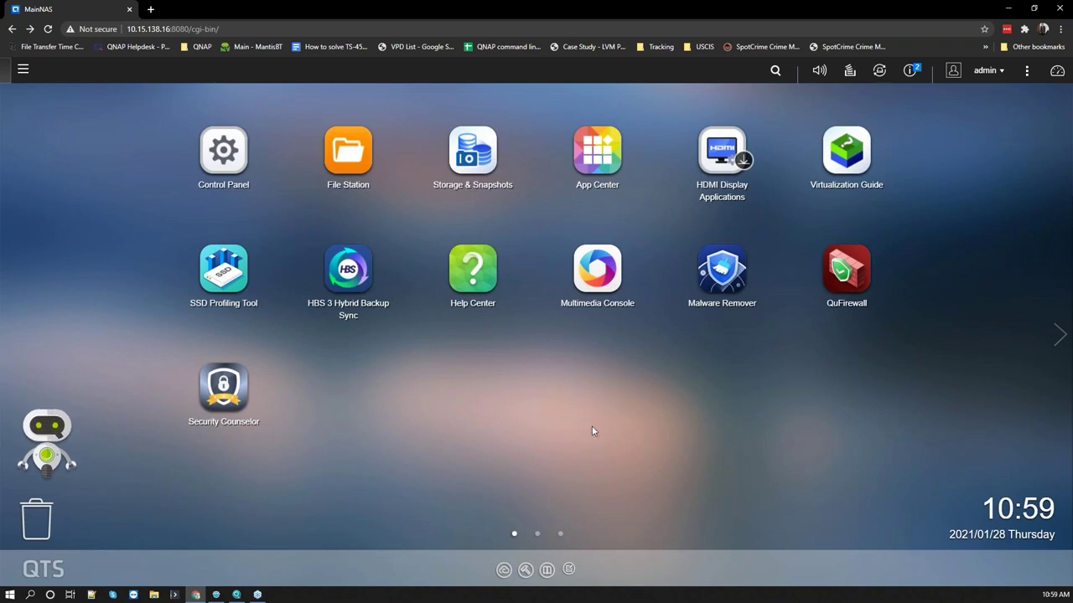
Step: Open Storage & Snapshots, examine the storage space list and Storage Pool 1's management details and actions, and close the pool management
click(465, 159)
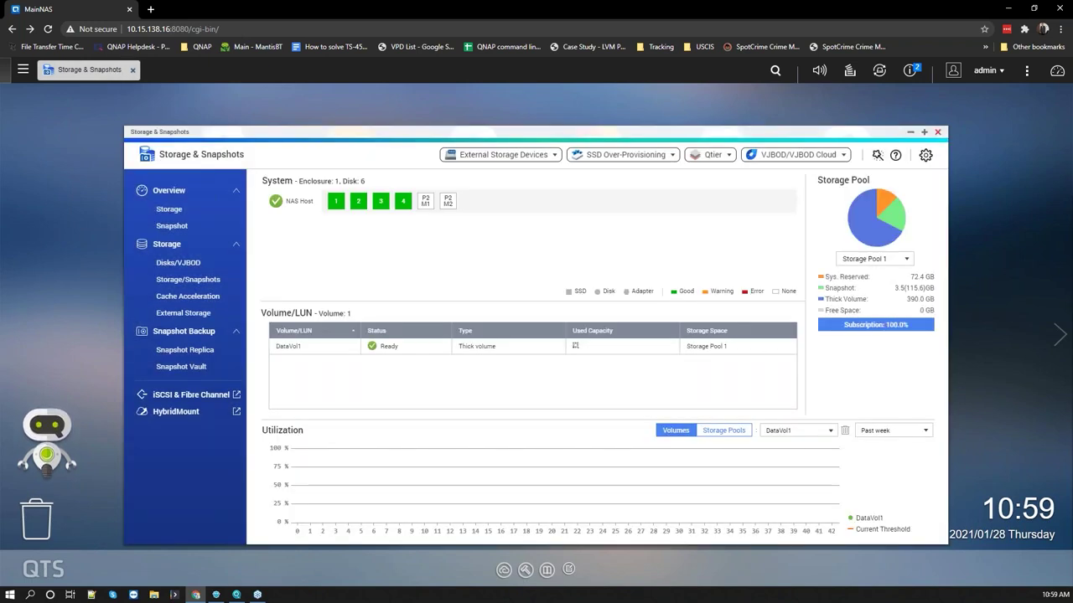
click(215, 281)
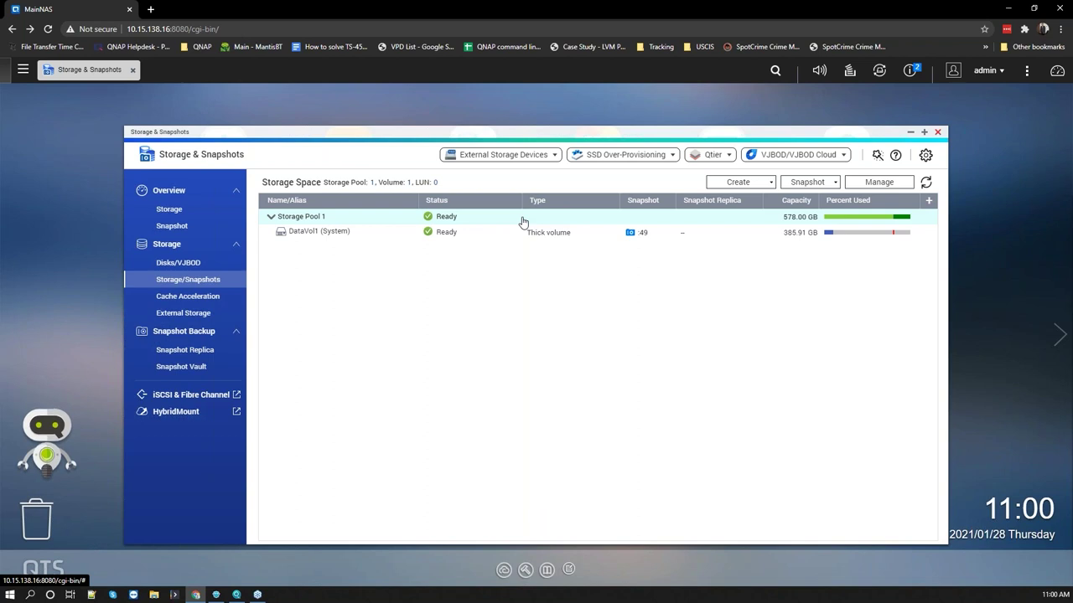
click(873, 185)
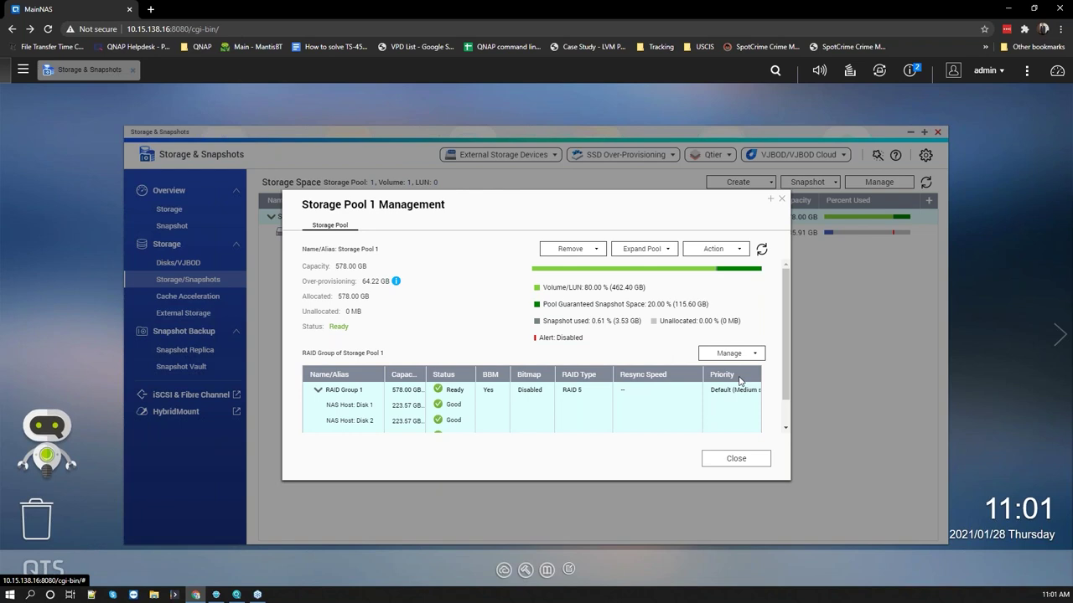
click(712, 249)
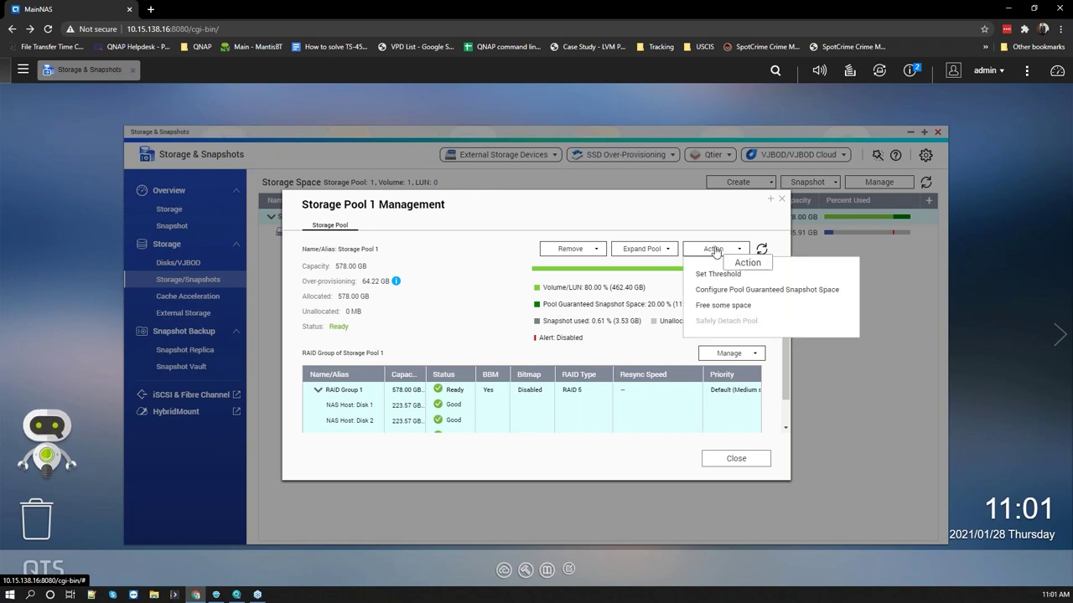
click(735, 458)
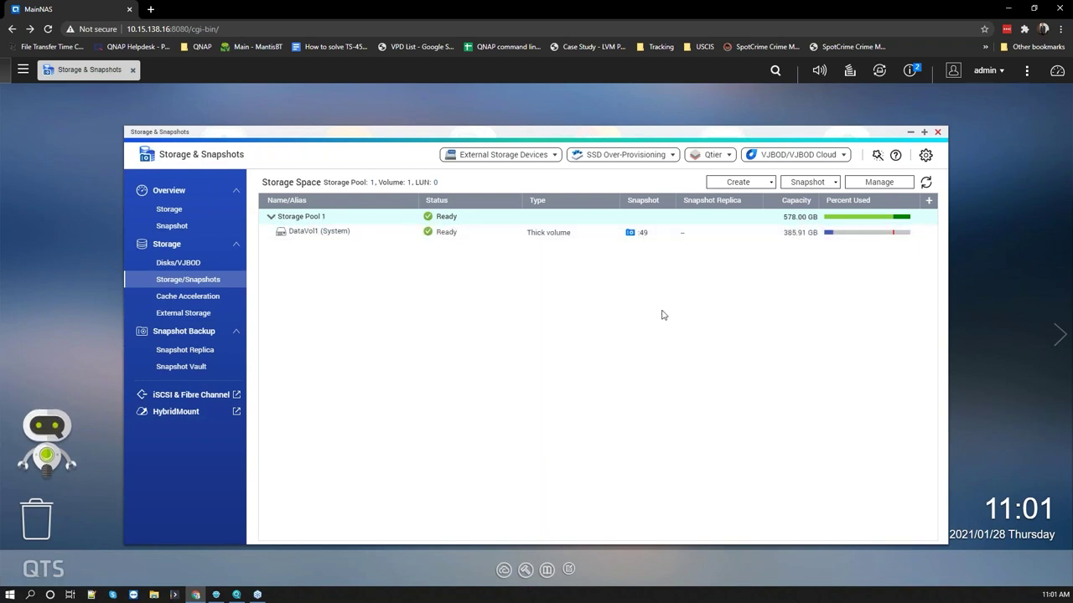
Step: Examine the Recommended and Custom options for Storage Pool 1's guaranteed snapshot space, then cancel the snapshot settings
click(880, 182)
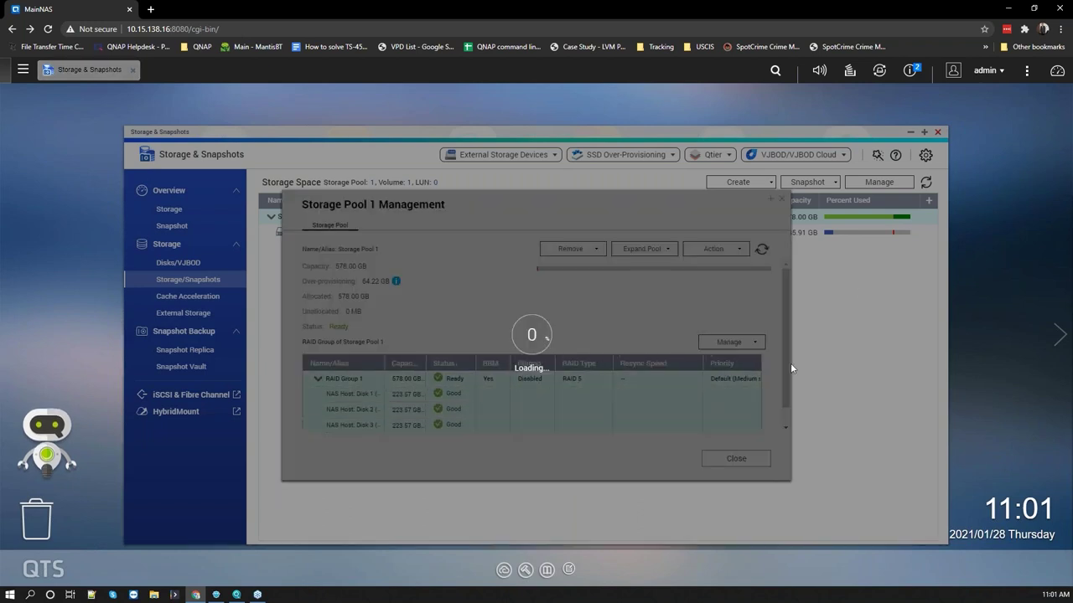
click(709, 249)
click(716, 292)
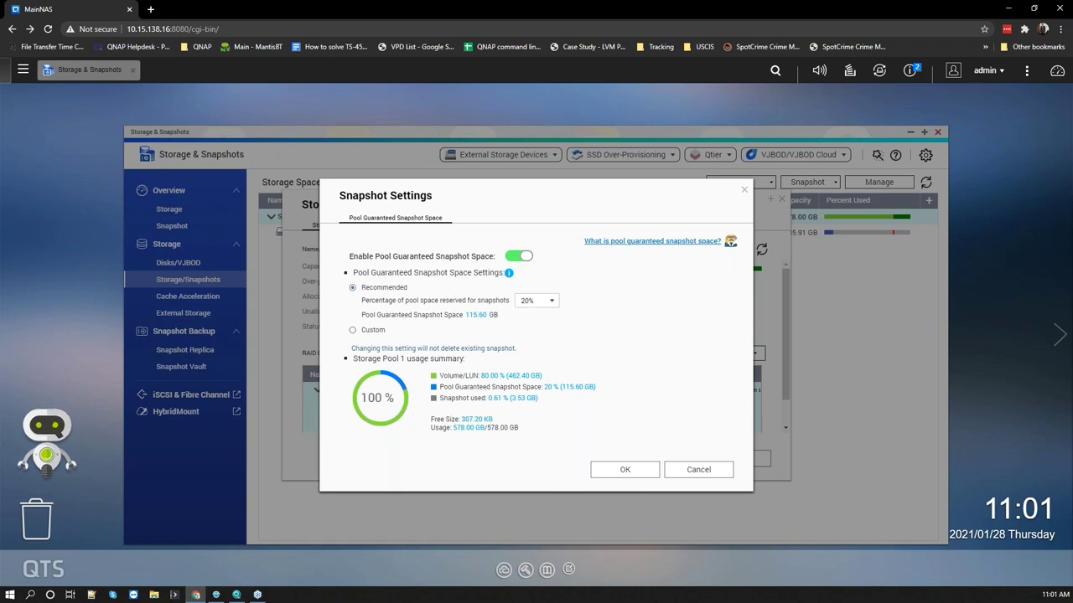
click(553, 302)
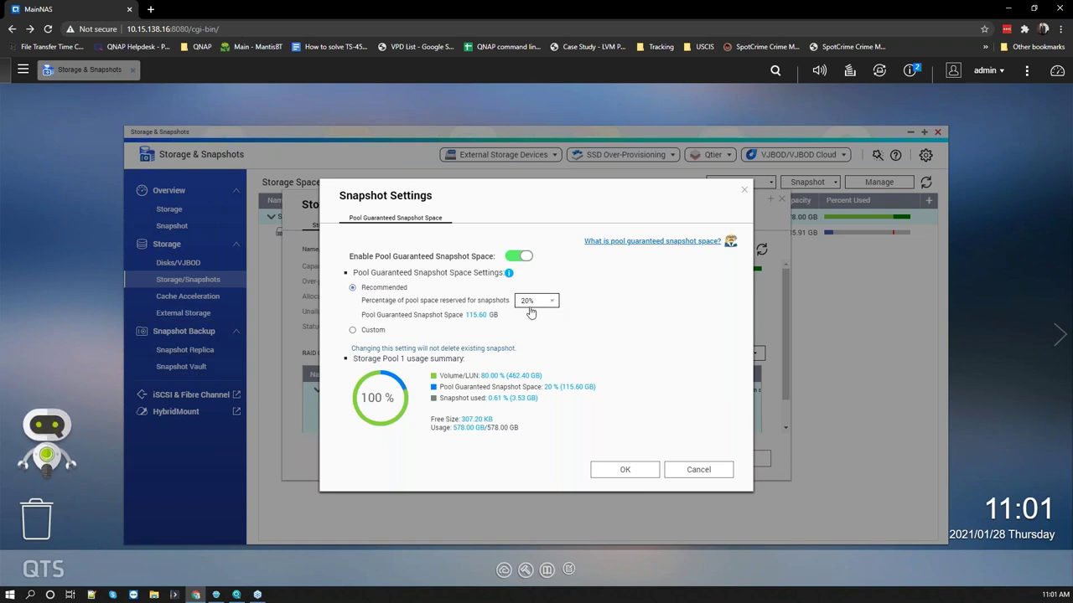
click(378, 332)
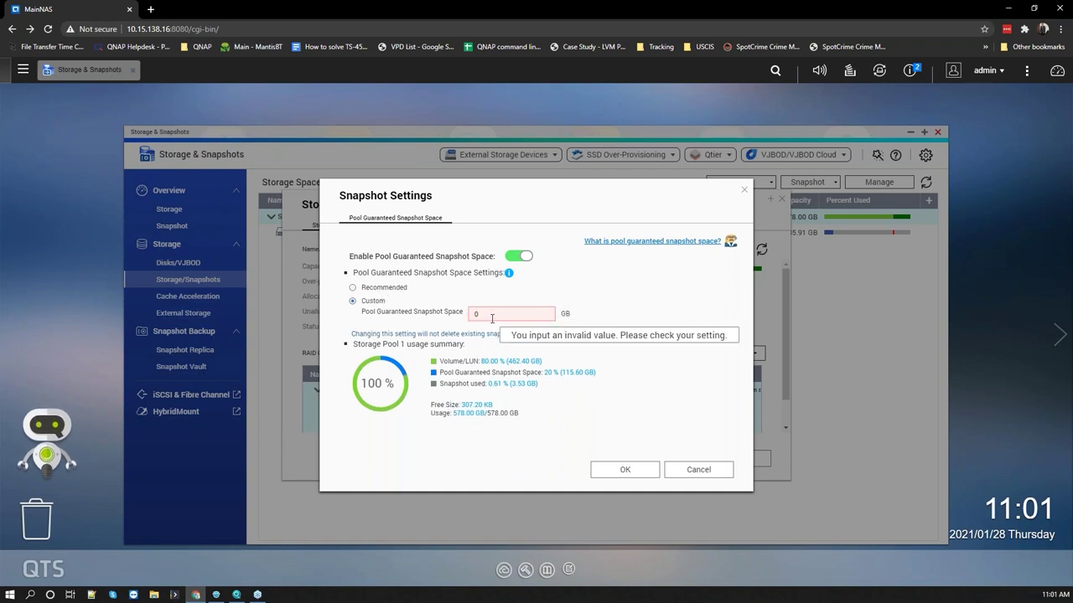
click(381, 289)
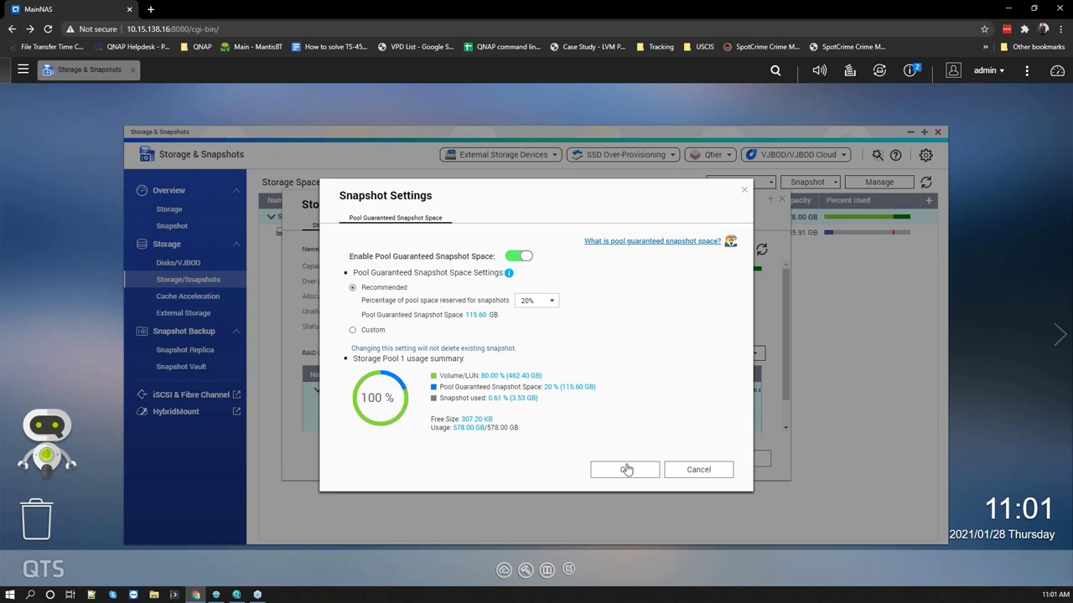
click(697, 470)
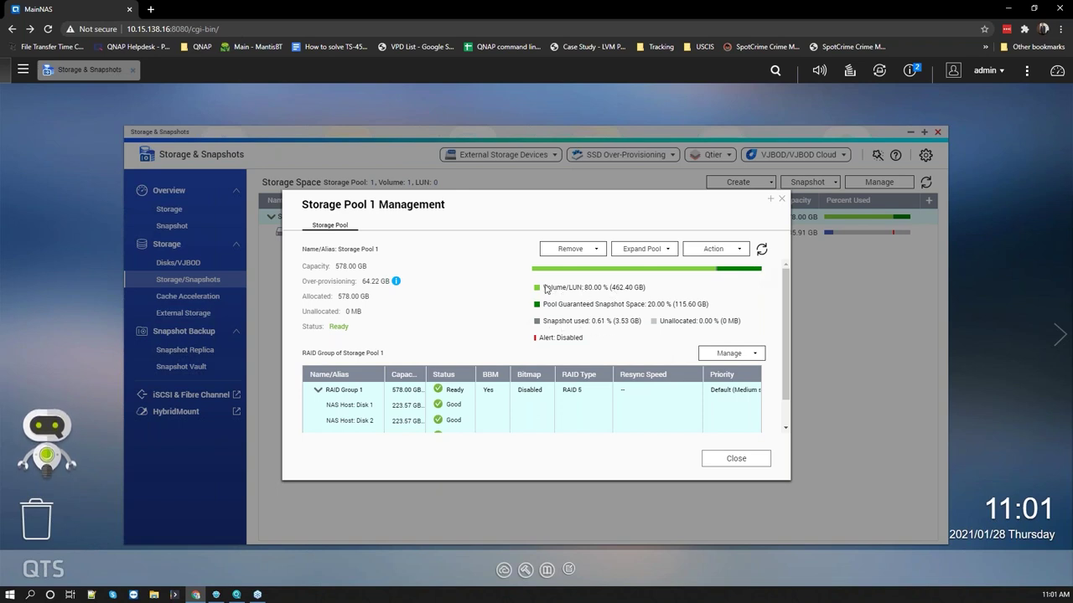
Step: Close Storage Pool 1's management details and open Snapshot Manager for DataVol1
click(734, 459)
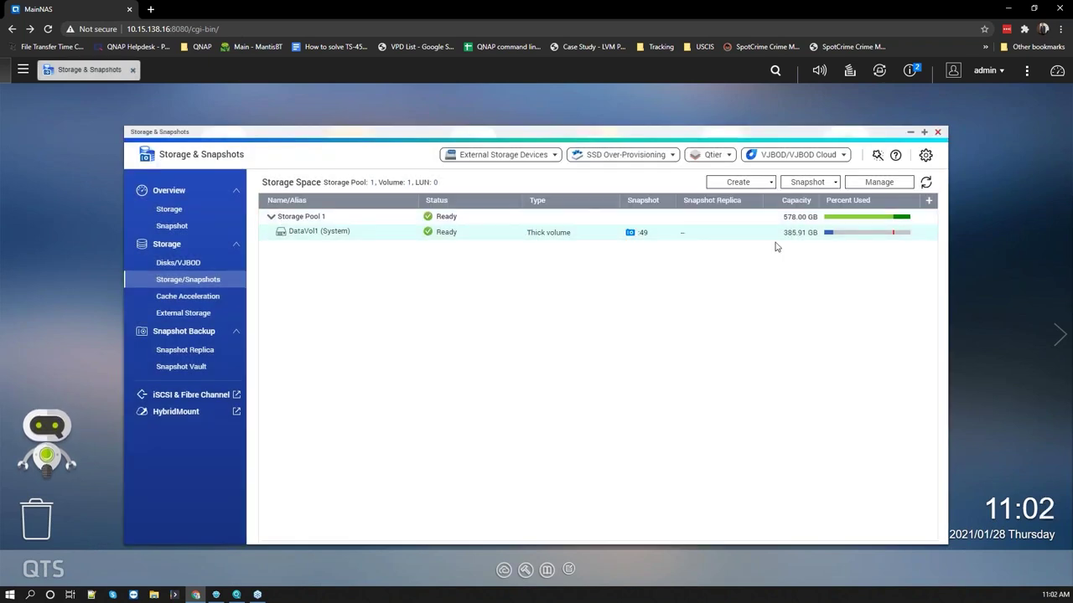
click(811, 183)
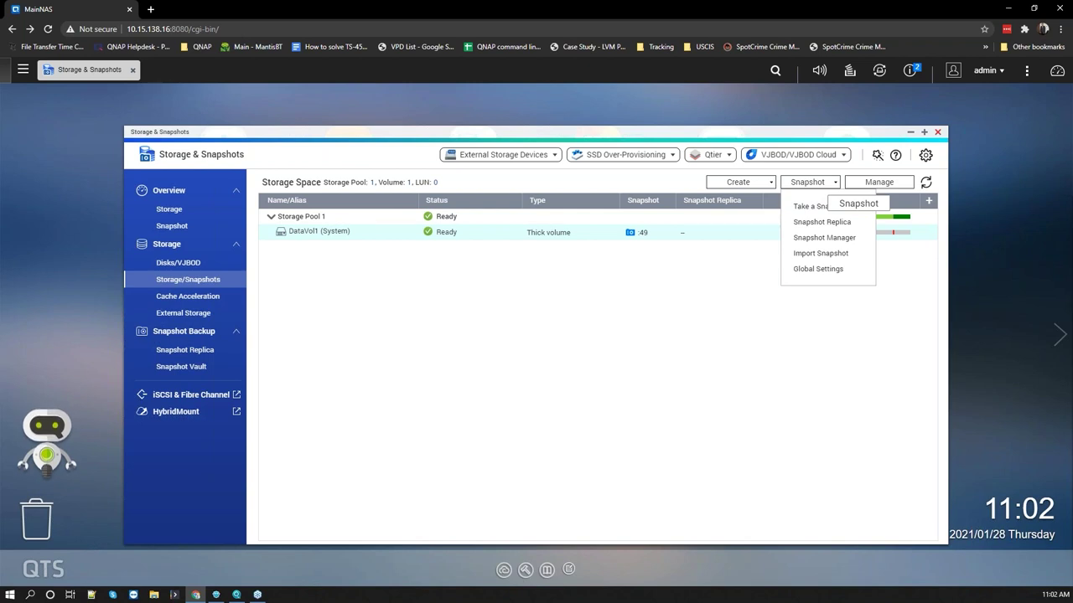
click(829, 241)
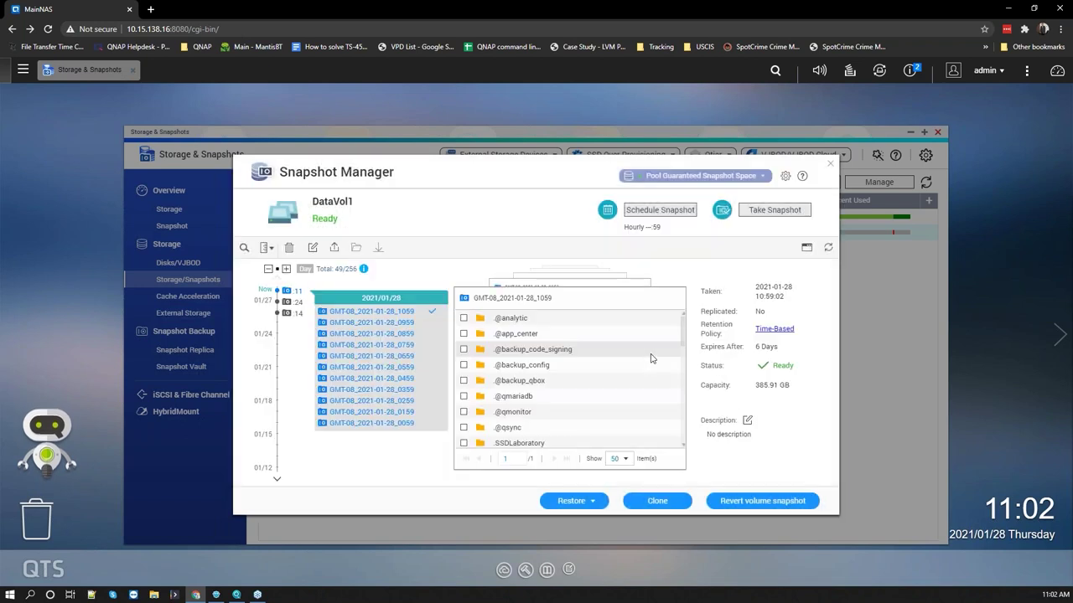
Step: Examine DataVol1's snapshot schedule, its repeat options and the snapshot retention policy, then cancel the snapshot settings
click(653, 214)
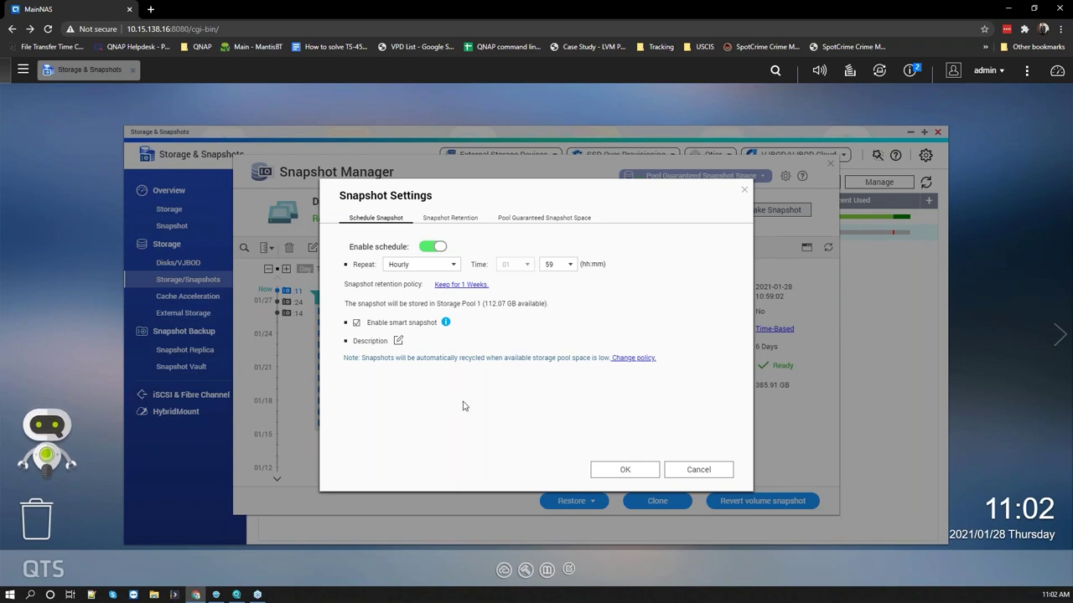
click(422, 264)
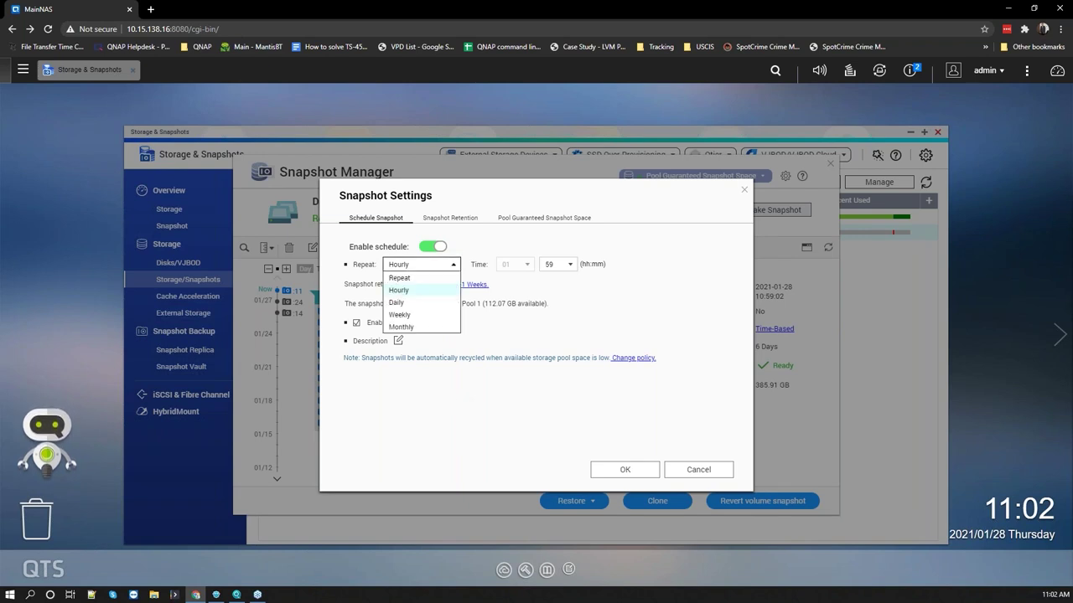
click(440, 392)
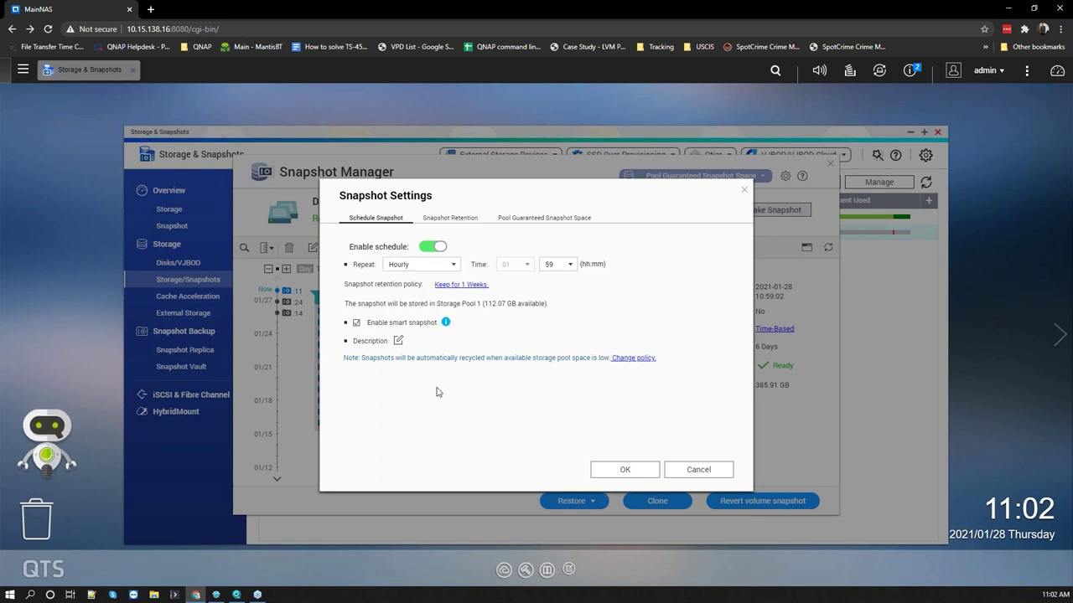
click(454, 287)
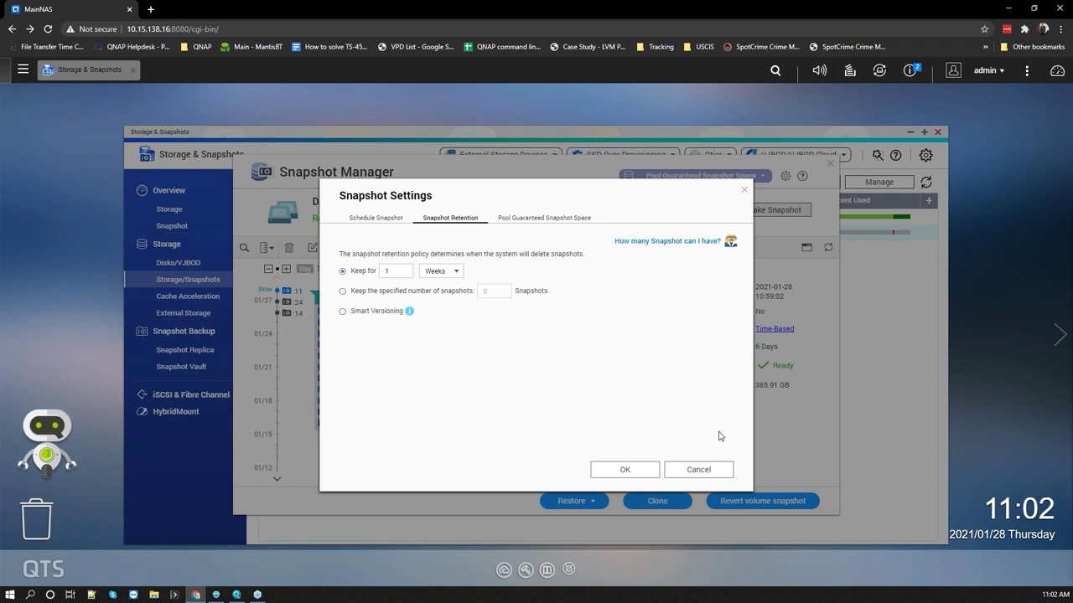
click(708, 469)
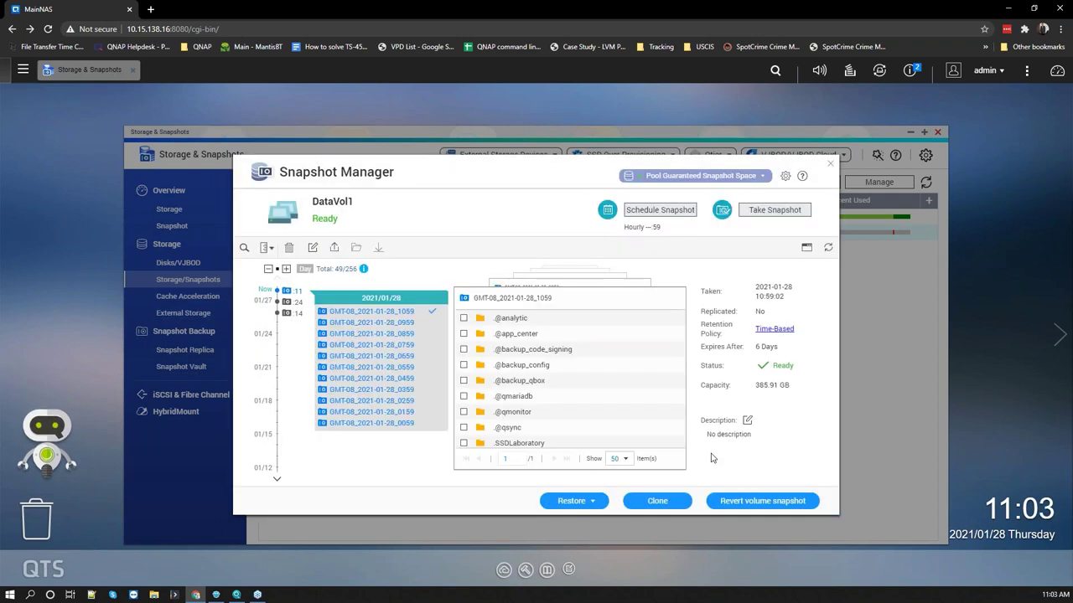
Step: Read the smart snapshot explanation in DataVol1's schedule settings, then cancel the settings and close Snapshot Manager
click(657, 213)
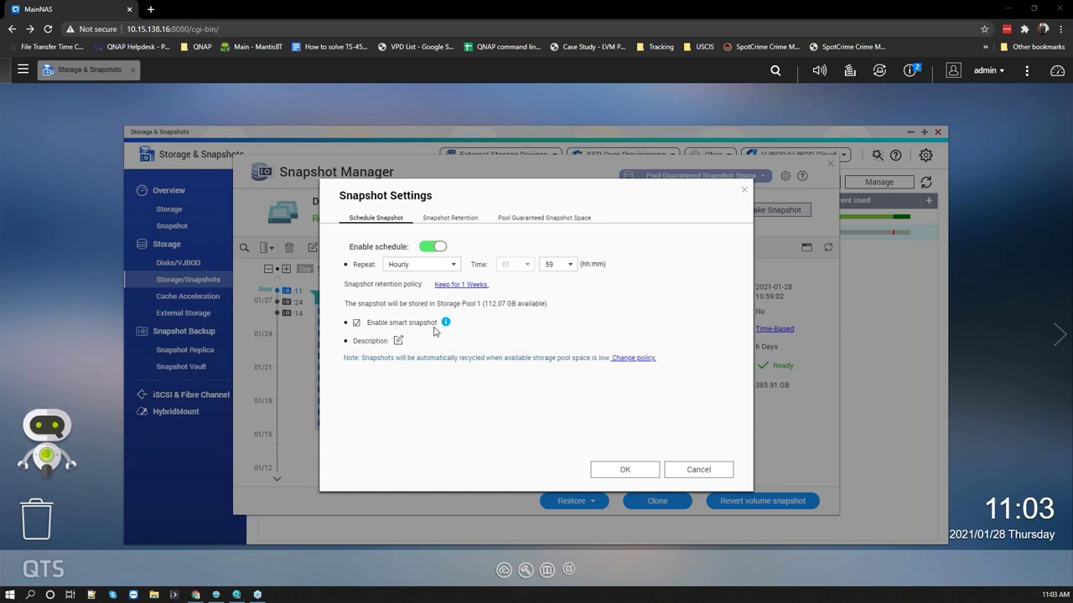
mouse_move(447, 323)
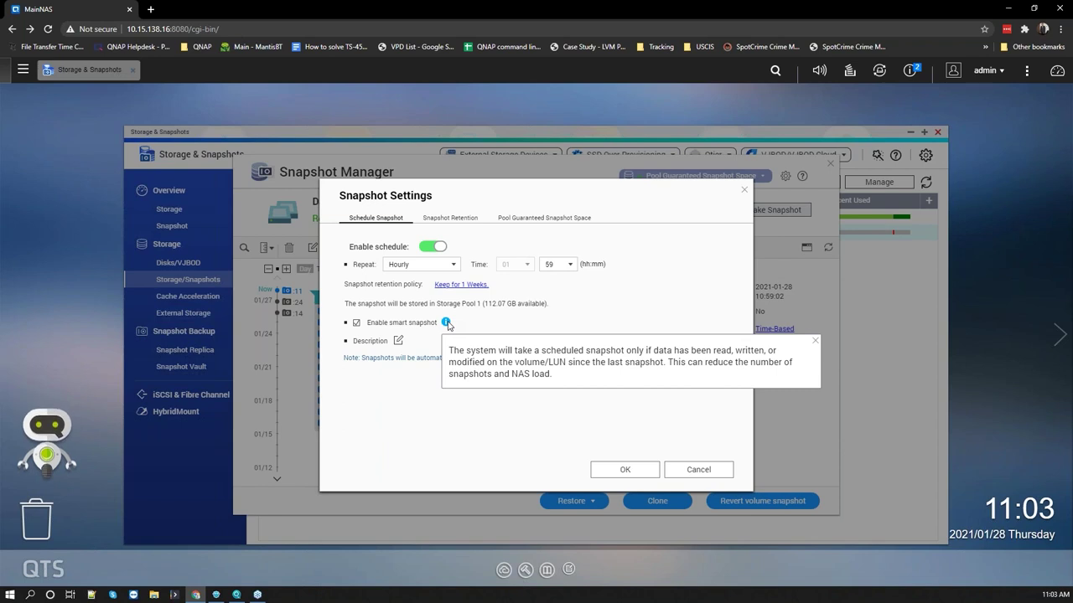
click(428, 388)
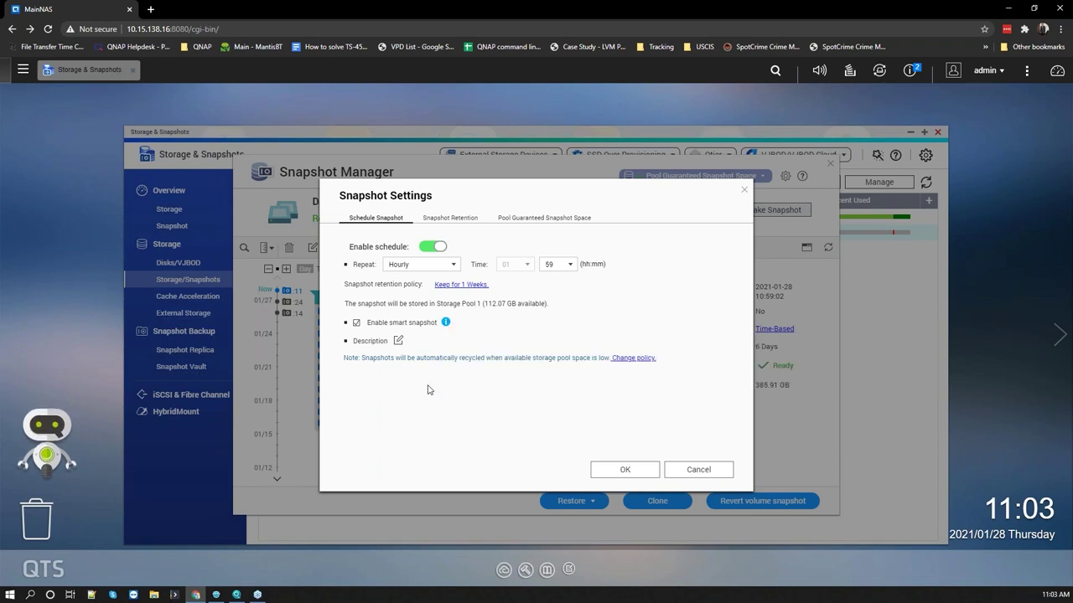
click(695, 471)
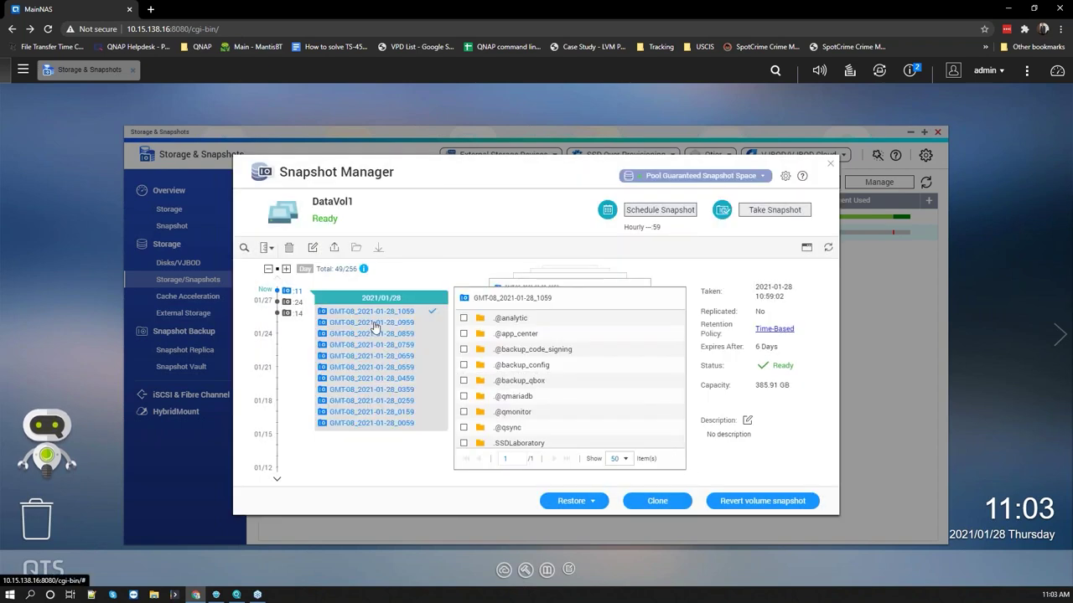
click(376, 357)
click(830, 163)
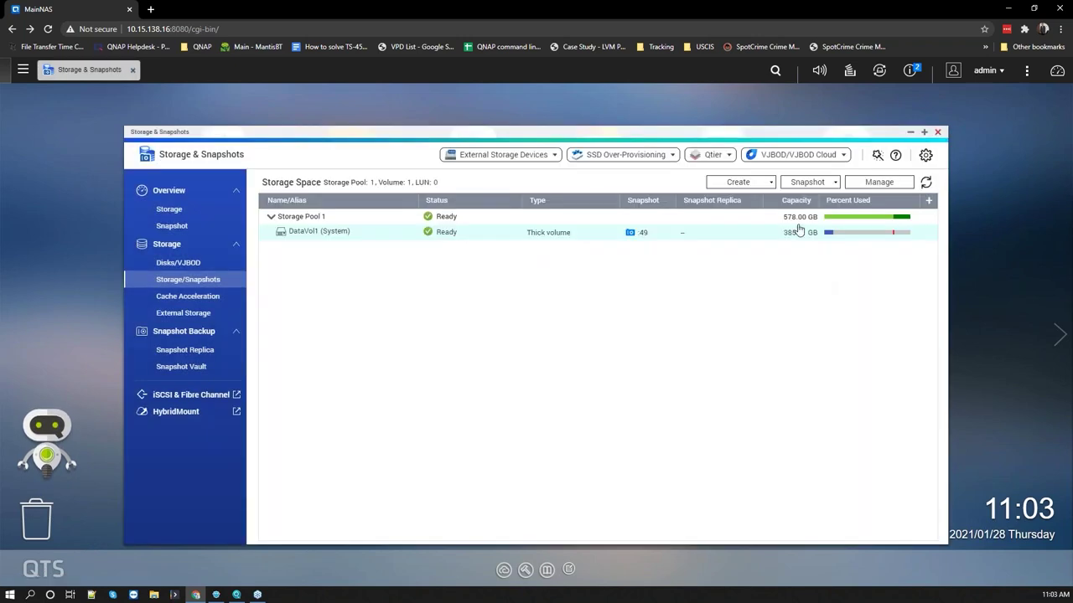
Step: Reopen Snapshot Manager and look through the 2021/01/28 snapshots of DataVol1 and the folders stored in them
click(804, 182)
click(810, 238)
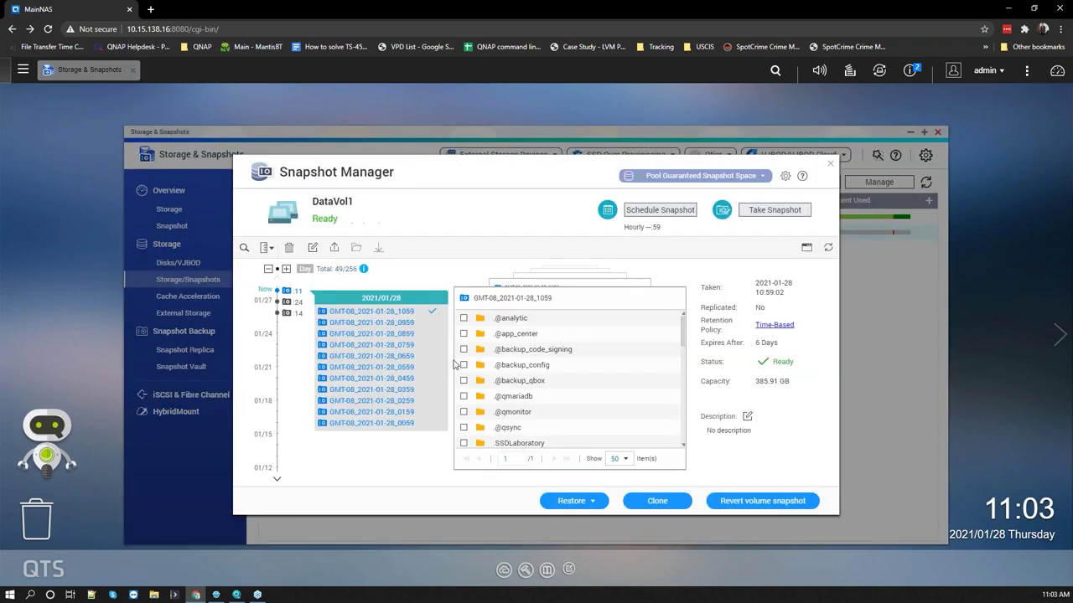
click(387, 323)
click(387, 344)
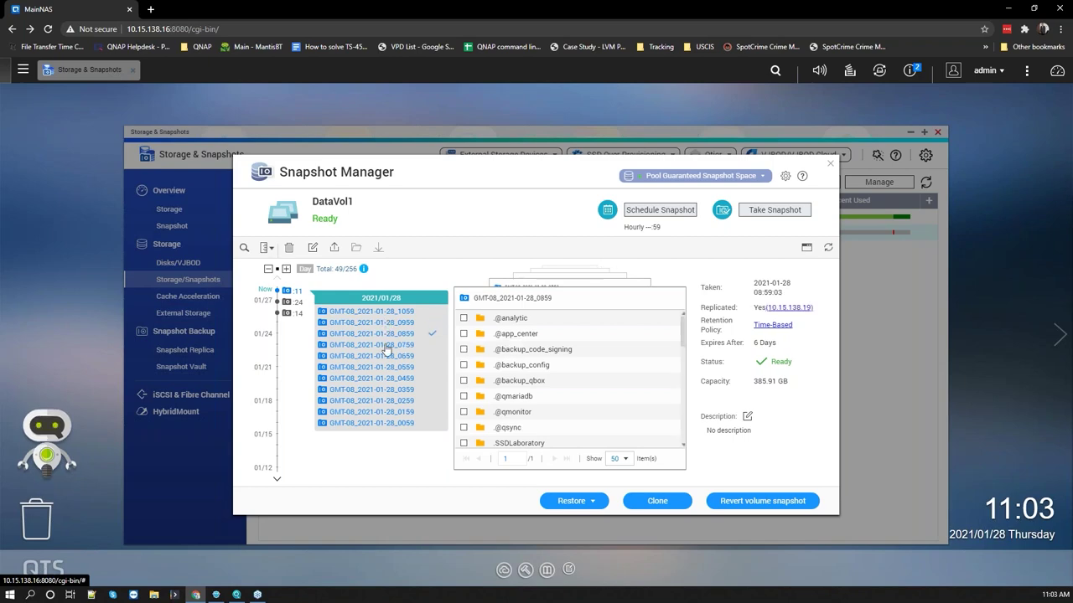
click(390, 378)
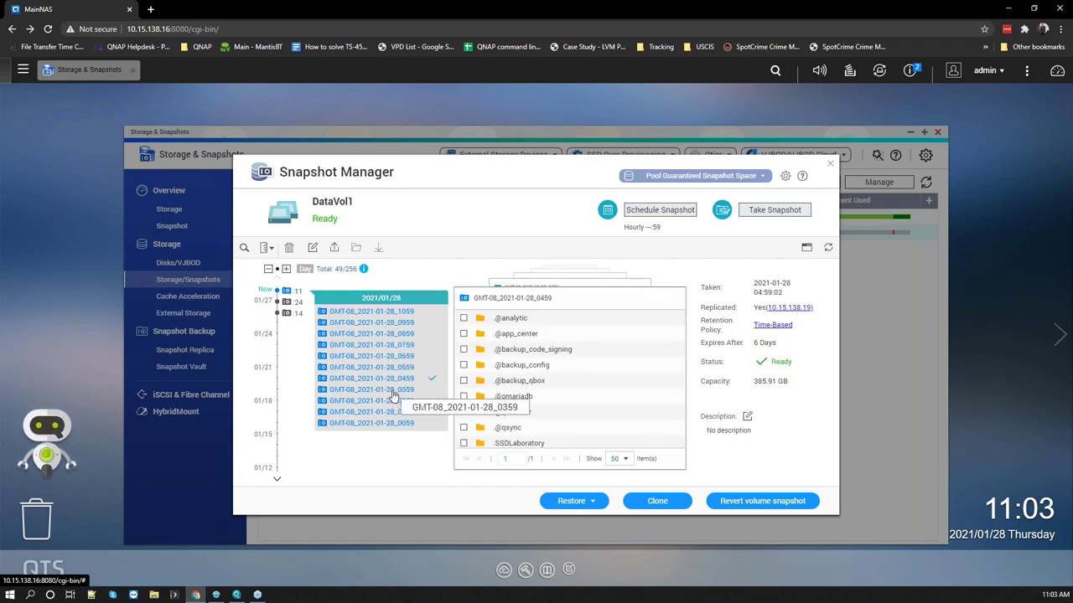
click(392, 391)
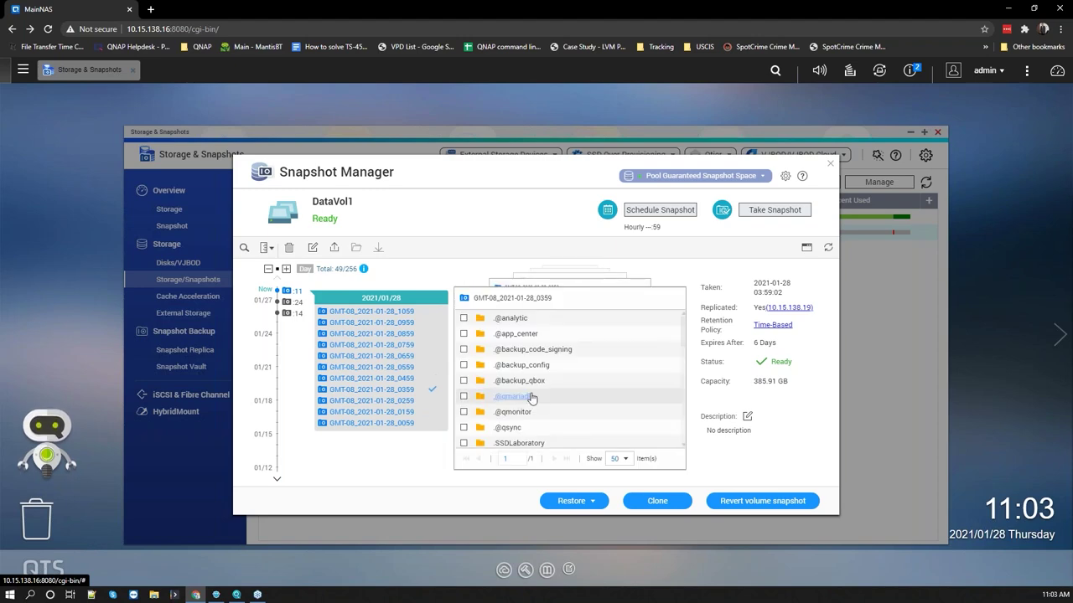
scroll(520, 392, down, 5)
scroll(519, 393, down, 3)
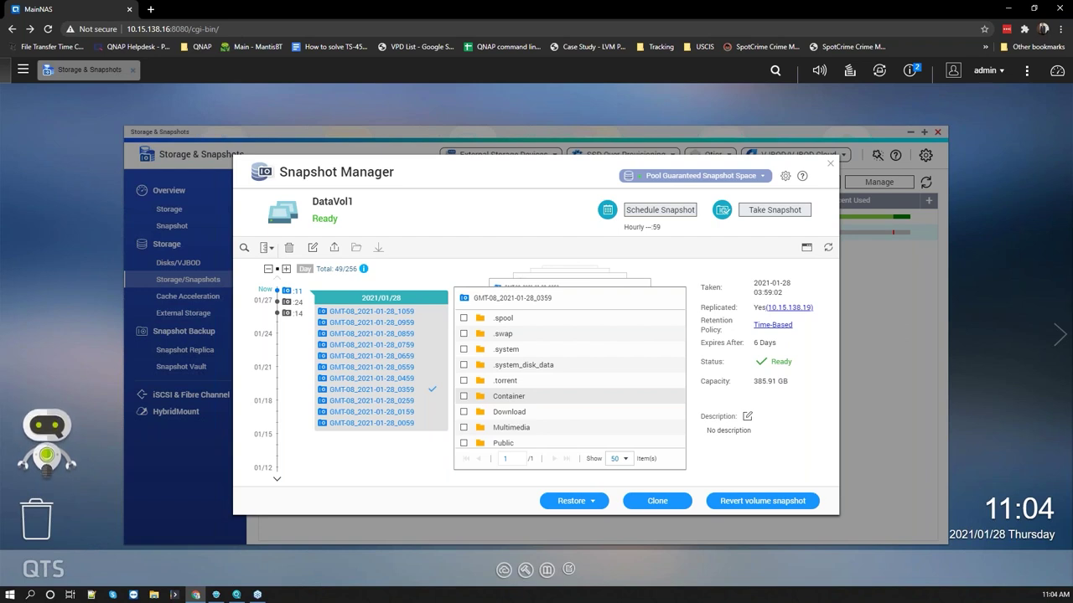
click(407, 412)
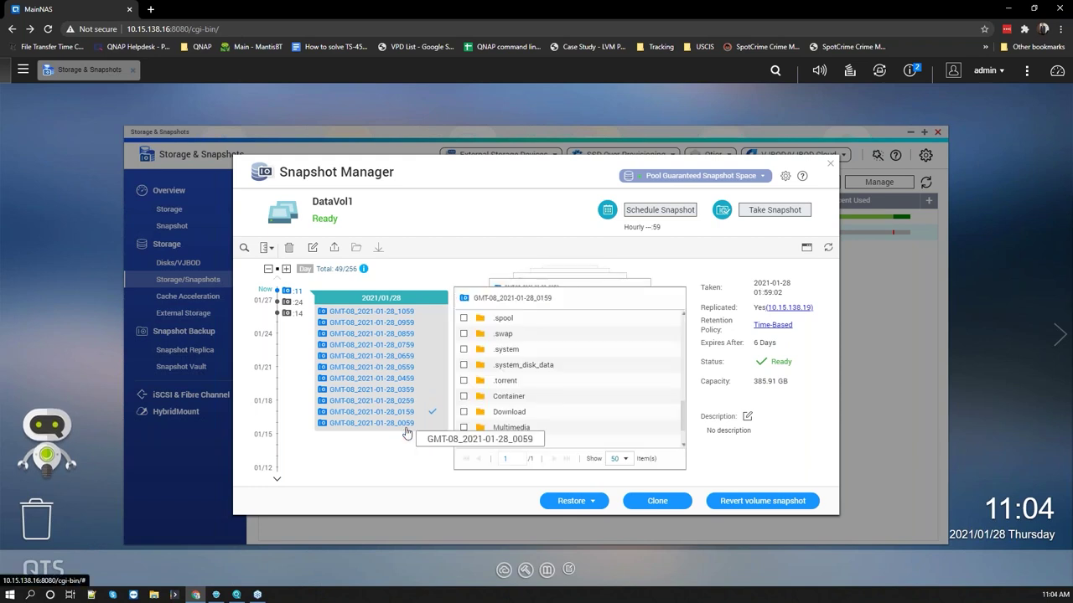
Step: Browse the snapshots taken on 2021/01/27 and 2021/01/26 and select GMT-08_2021-01-26_1759
click(297, 303)
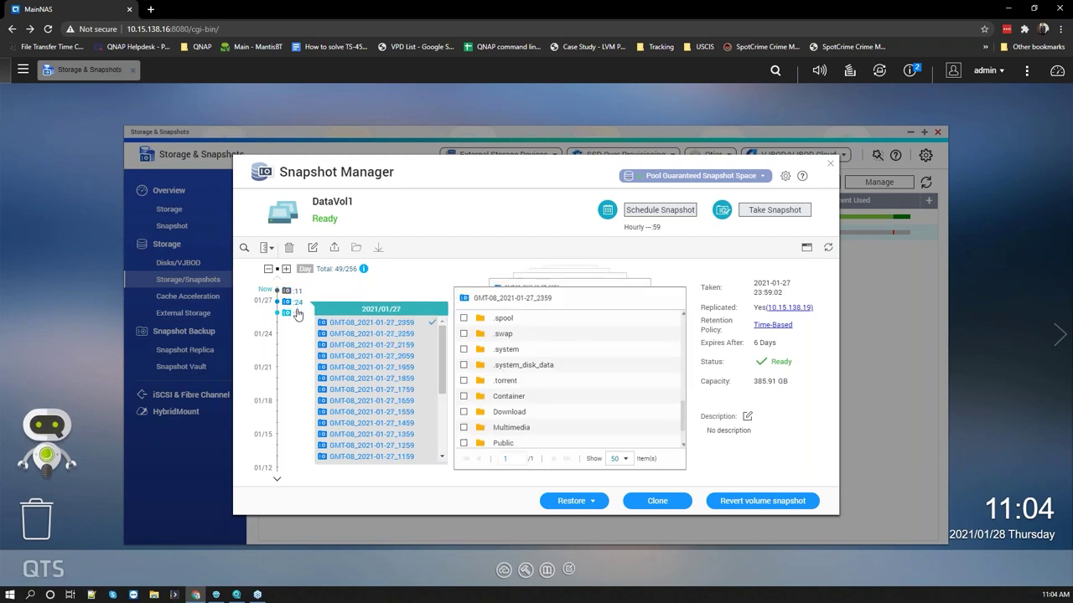
click(297, 314)
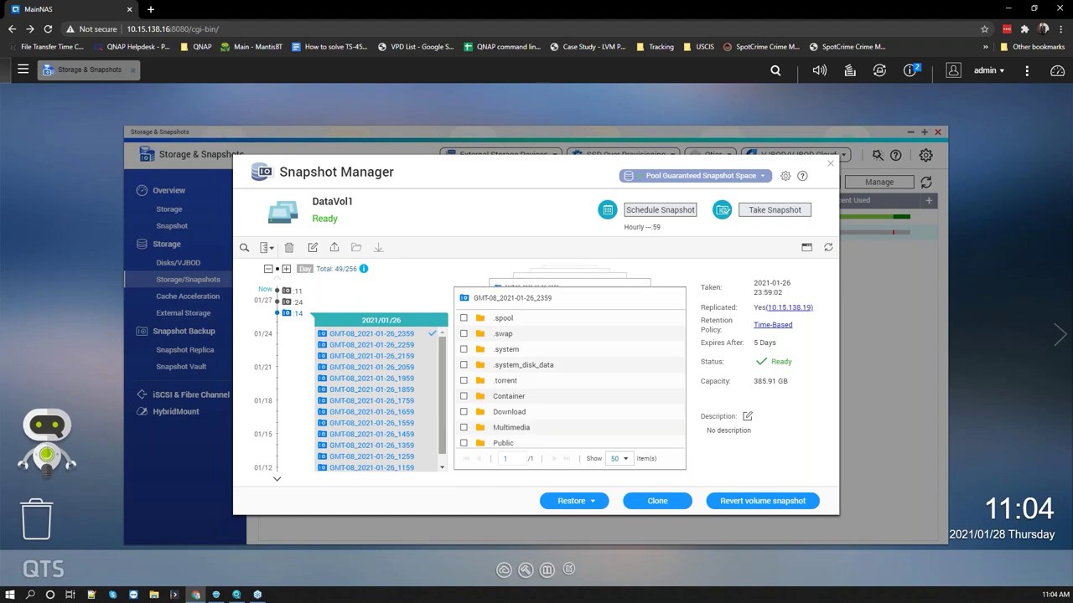
click(407, 390)
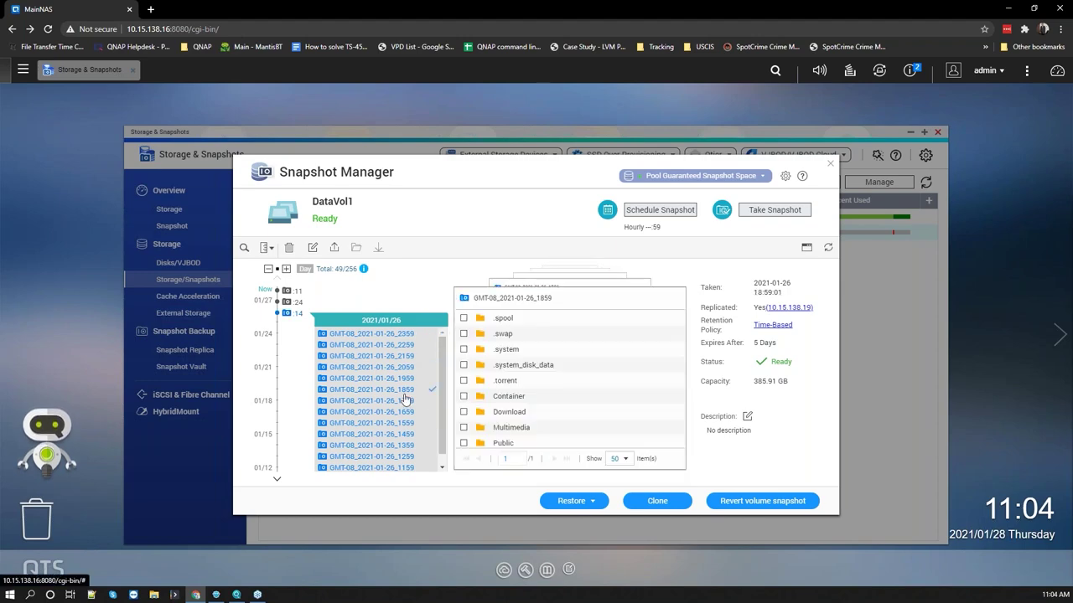
click(405, 399)
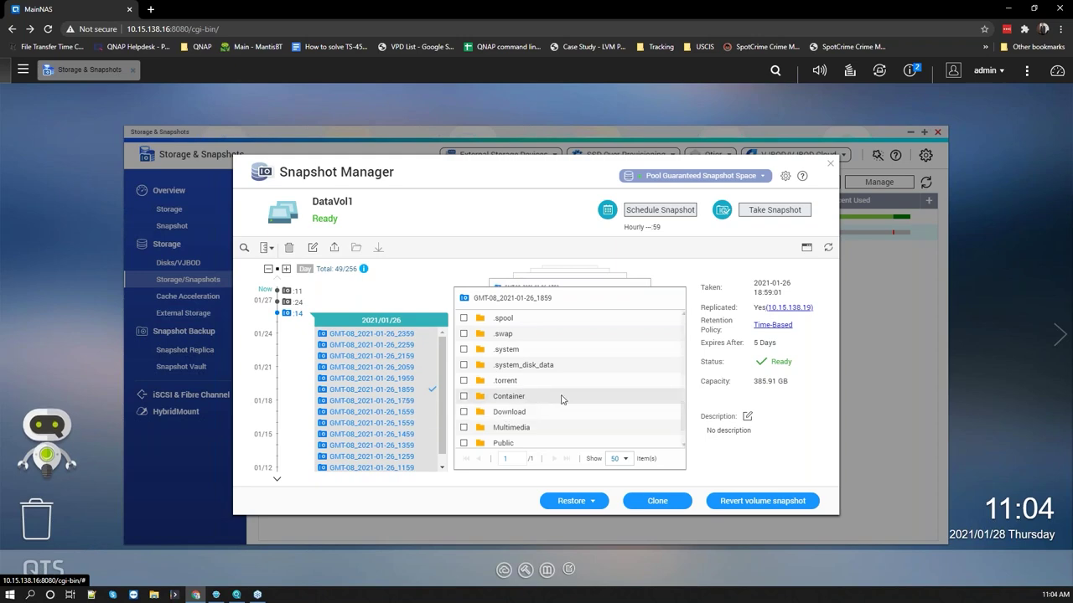
Step: Open the Public folder in the selected snapshot and select the TechDay - QTS hero4 presentation file
scroll(578, 403, down, 2)
double_click(511, 396)
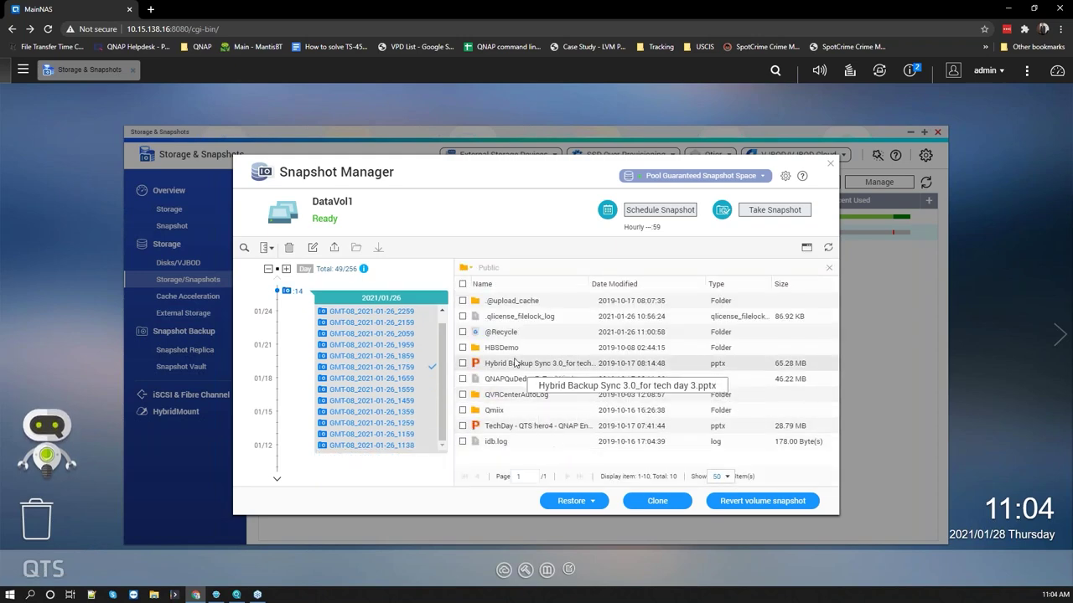
click(576, 400)
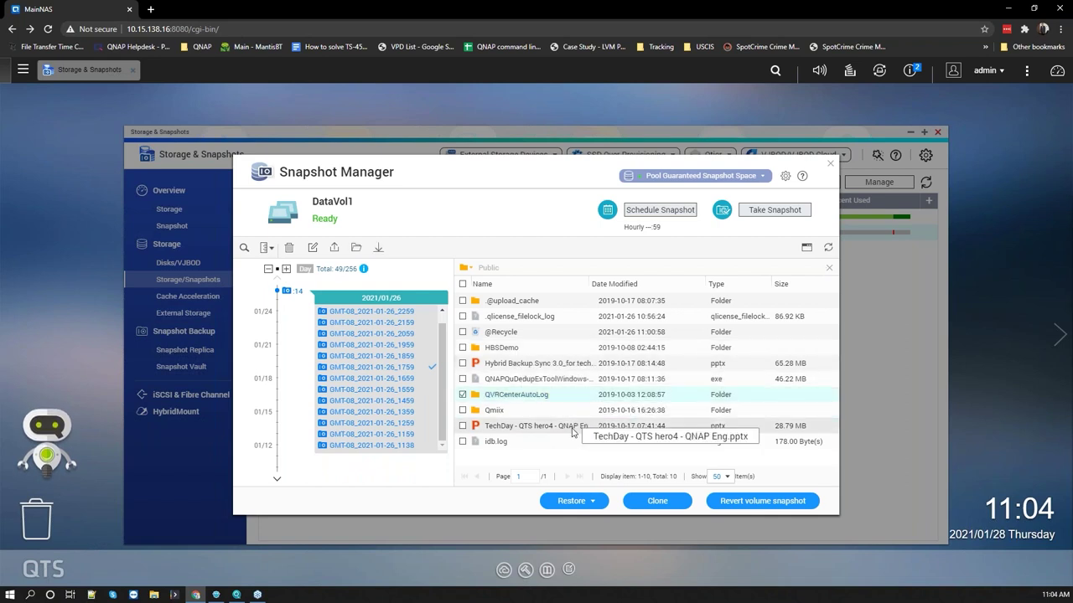
click(597, 429)
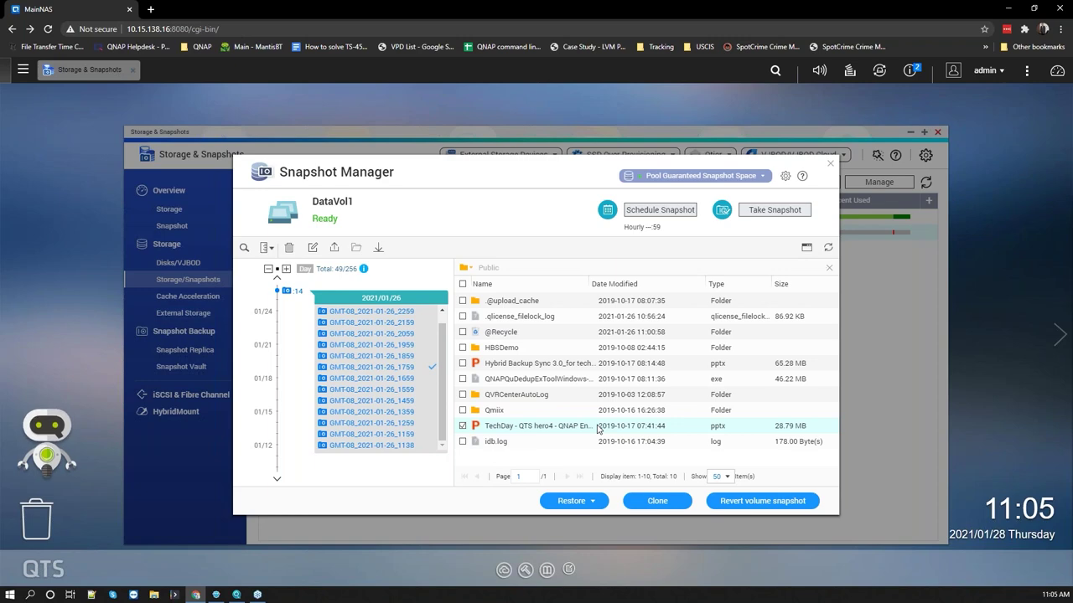
Step: Select the Qmiix folder in snapshot GMT-08_2021-01-26_1659 and start restoring it to another location
click(378, 378)
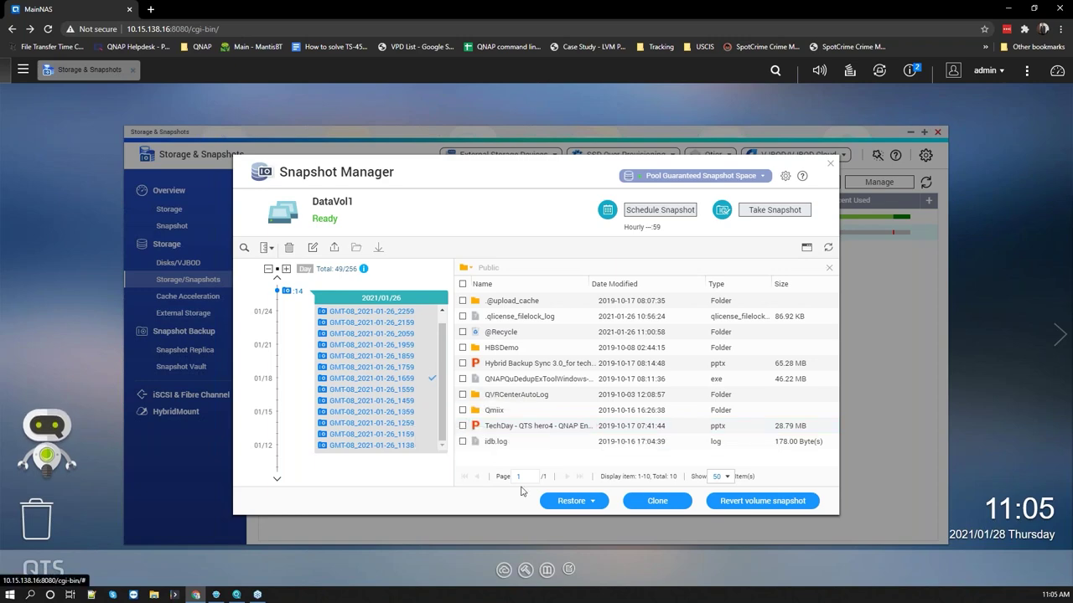
click(569, 502)
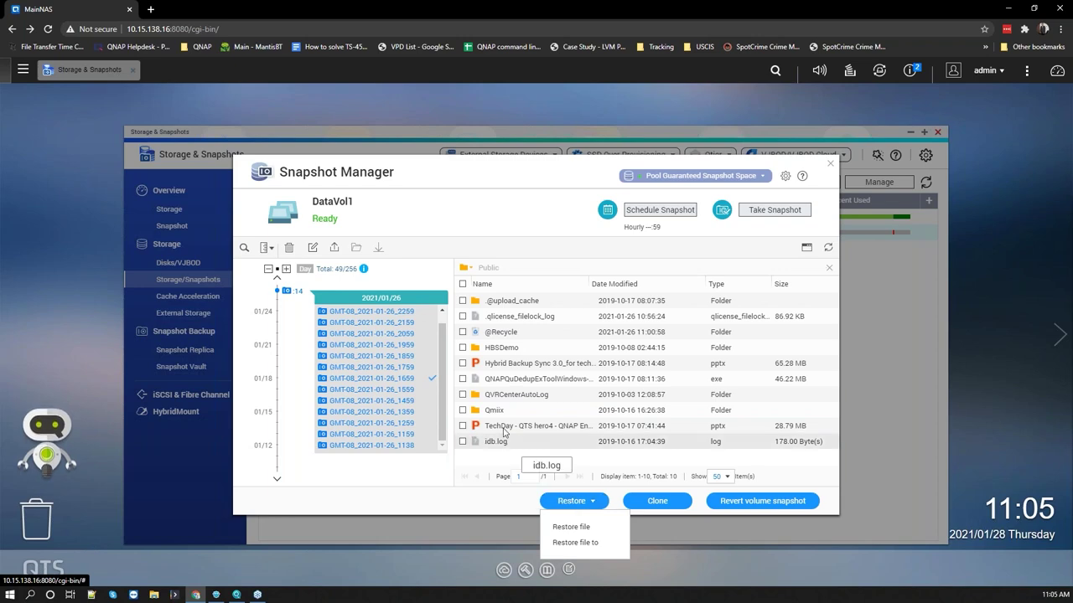
click(462, 395)
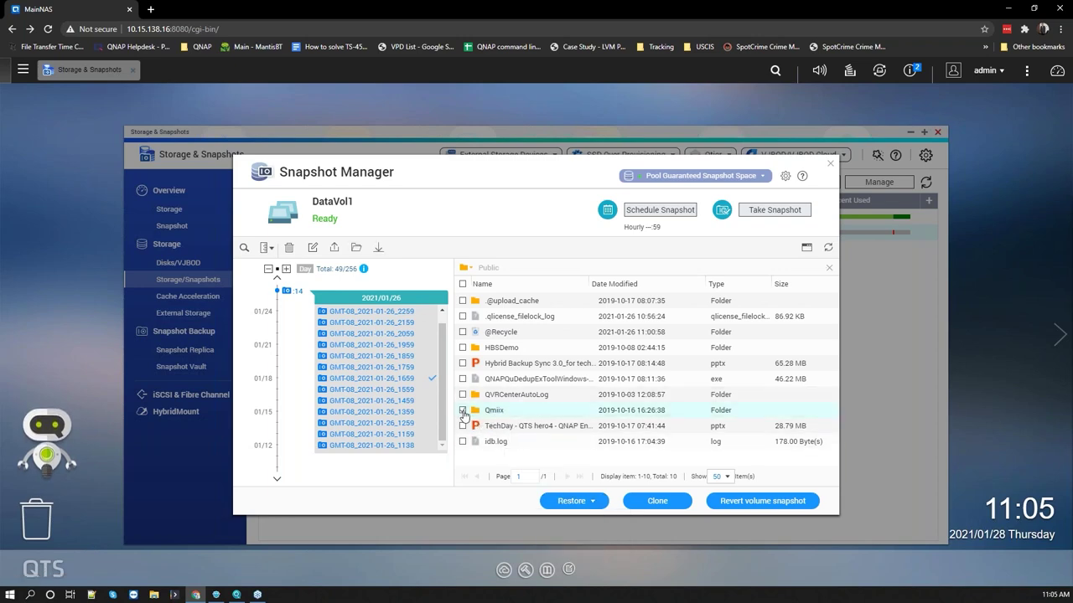
click(463, 411)
click(573, 502)
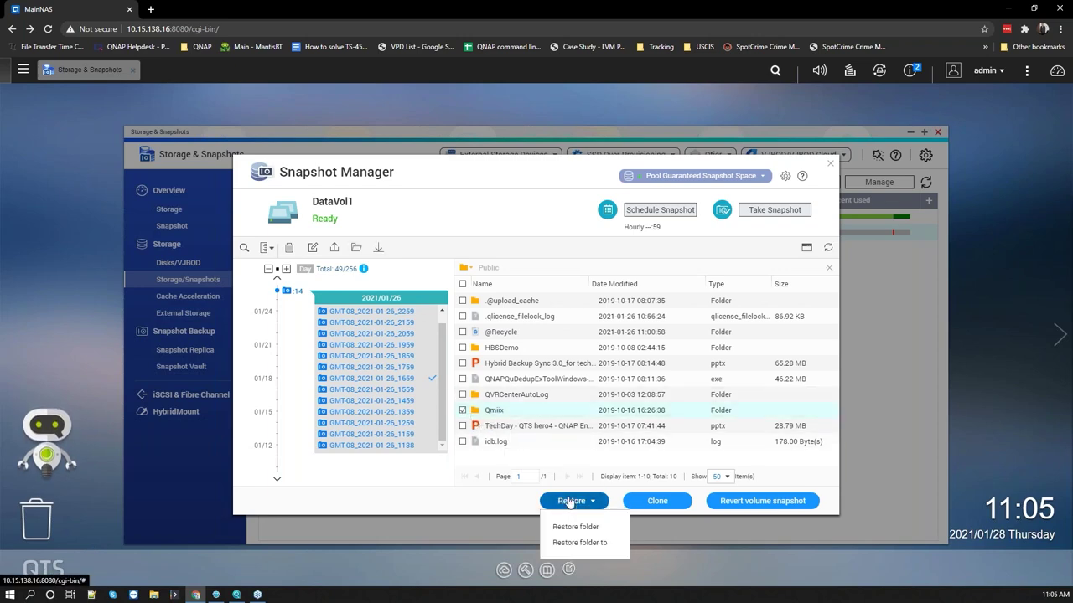
click(578, 543)
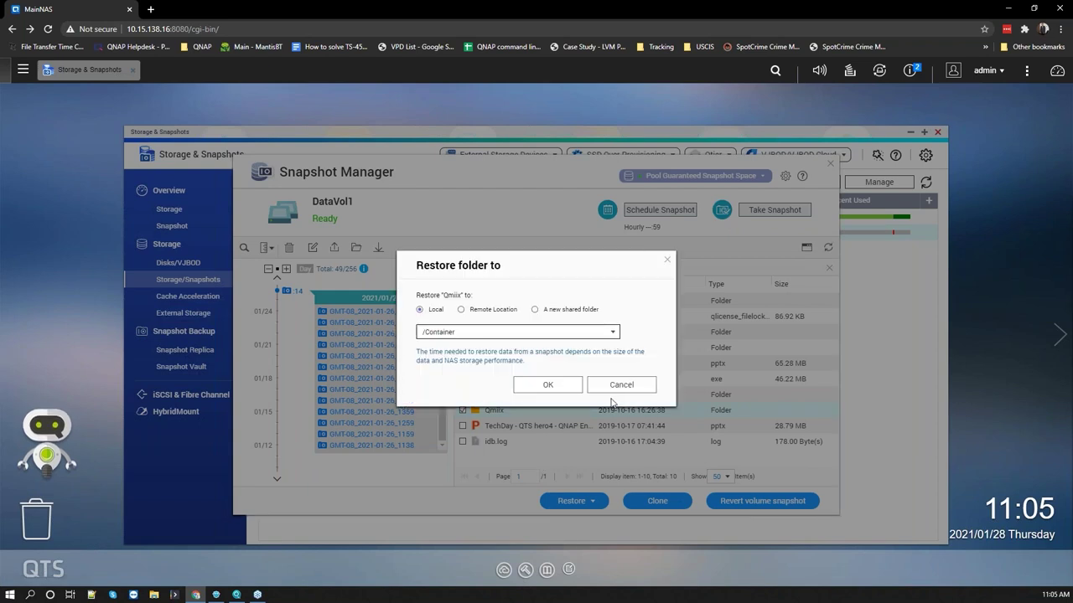
Step: Review the remote location, new shared folder and local Multimedia destinations for restoring Qmiix, and cancel the restore
click(511, 313)
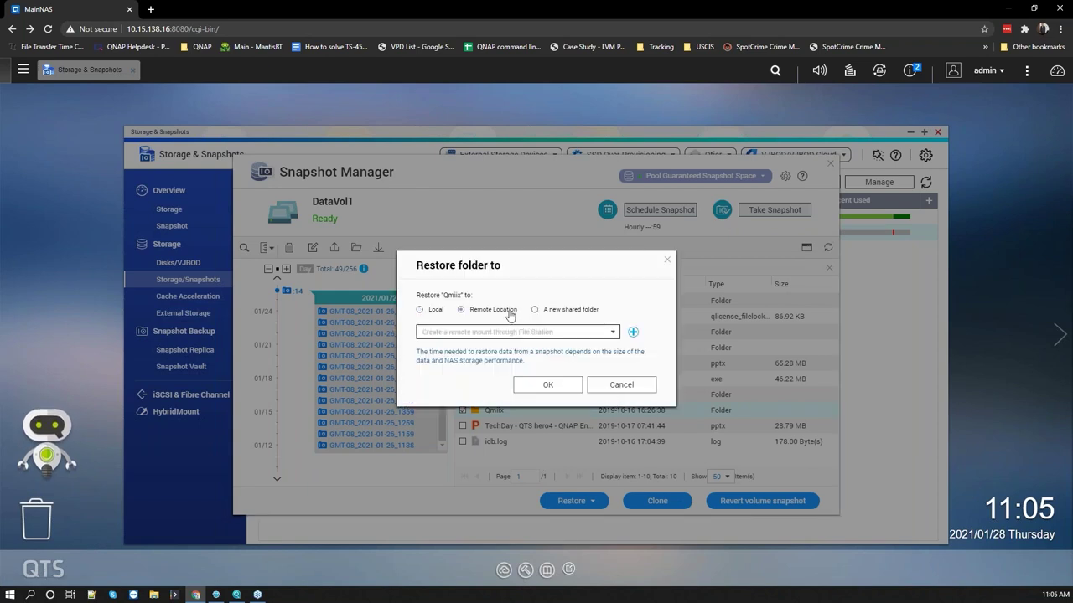
click(611, 332)
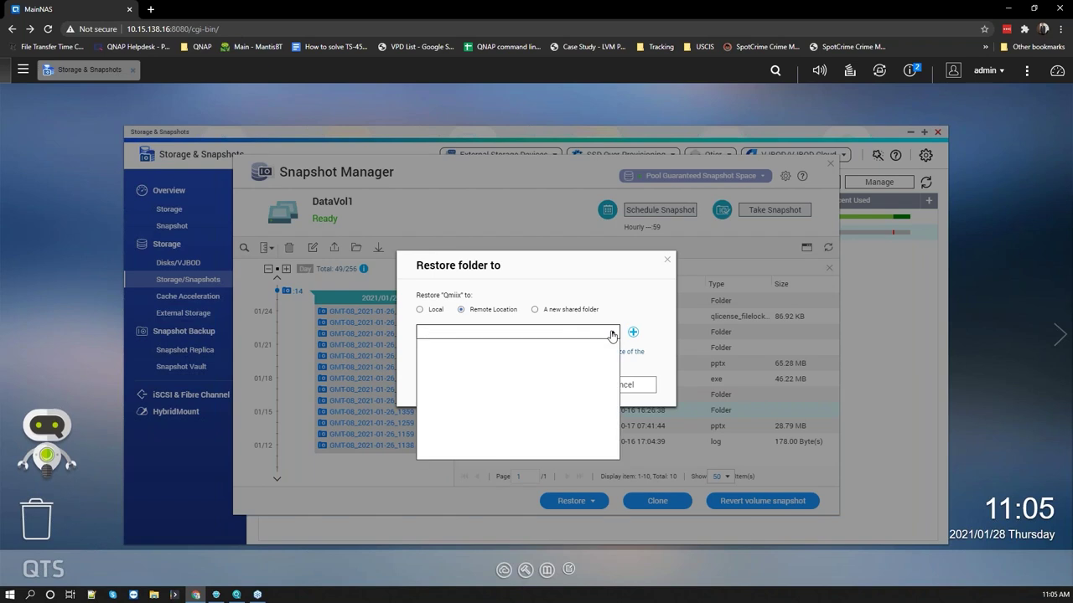
click(612, 333)
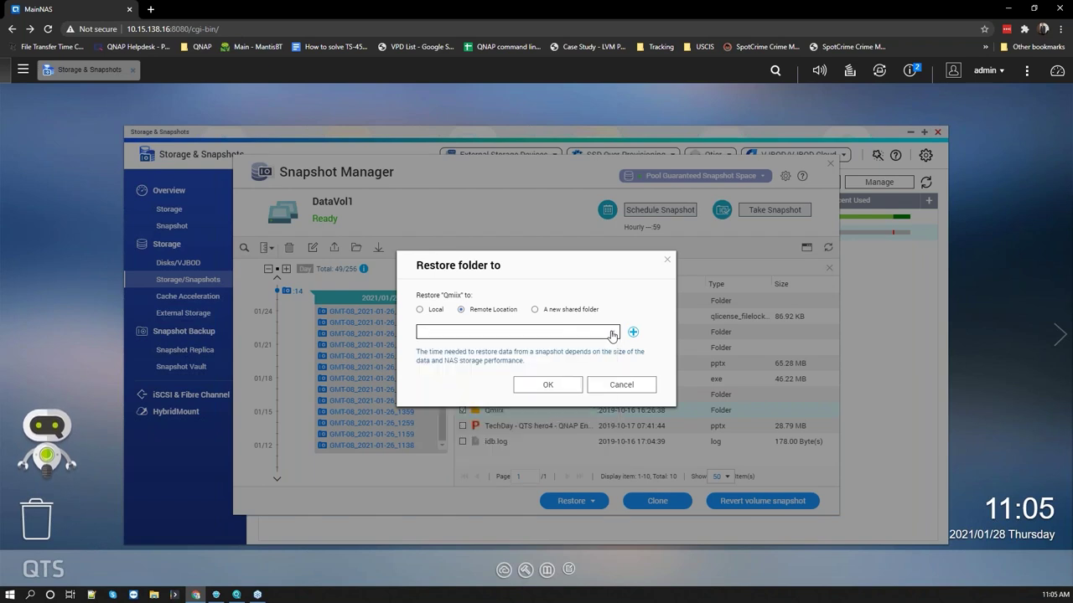
click(552, 312)
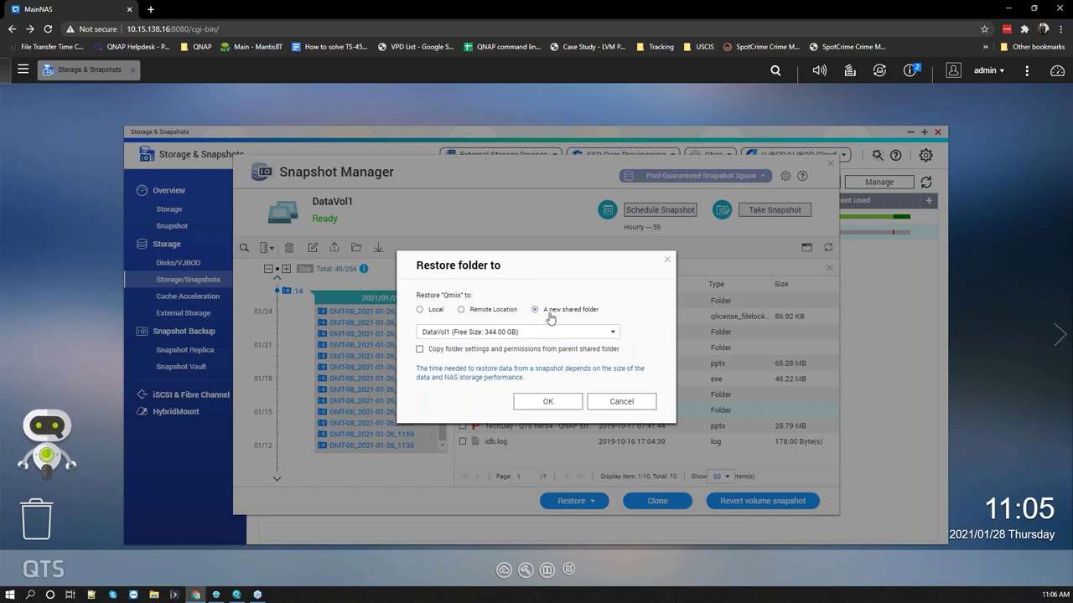
click(434, 310)
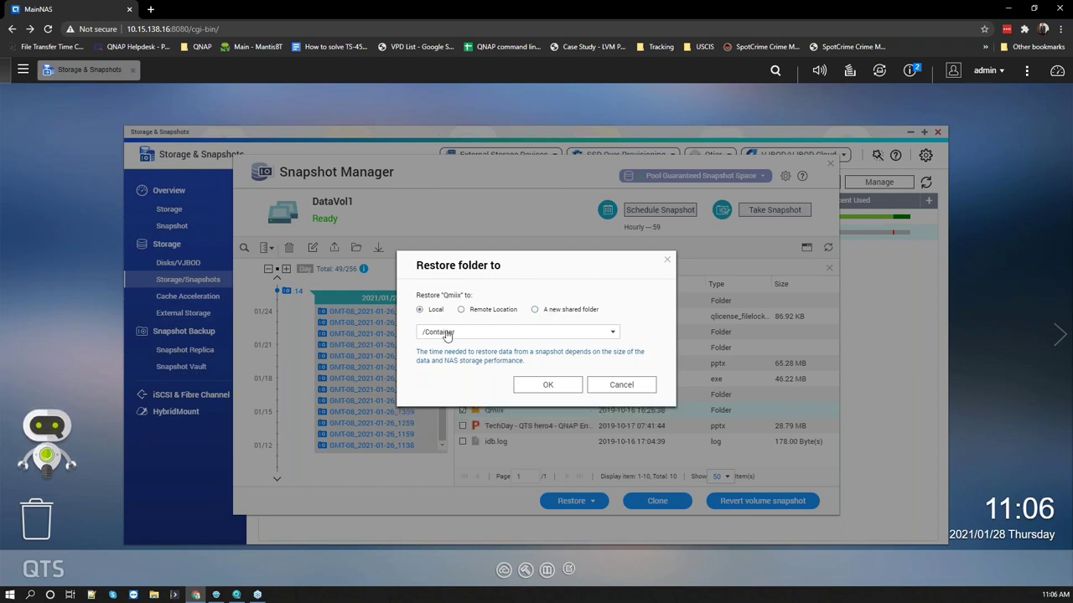
click(611, 333)
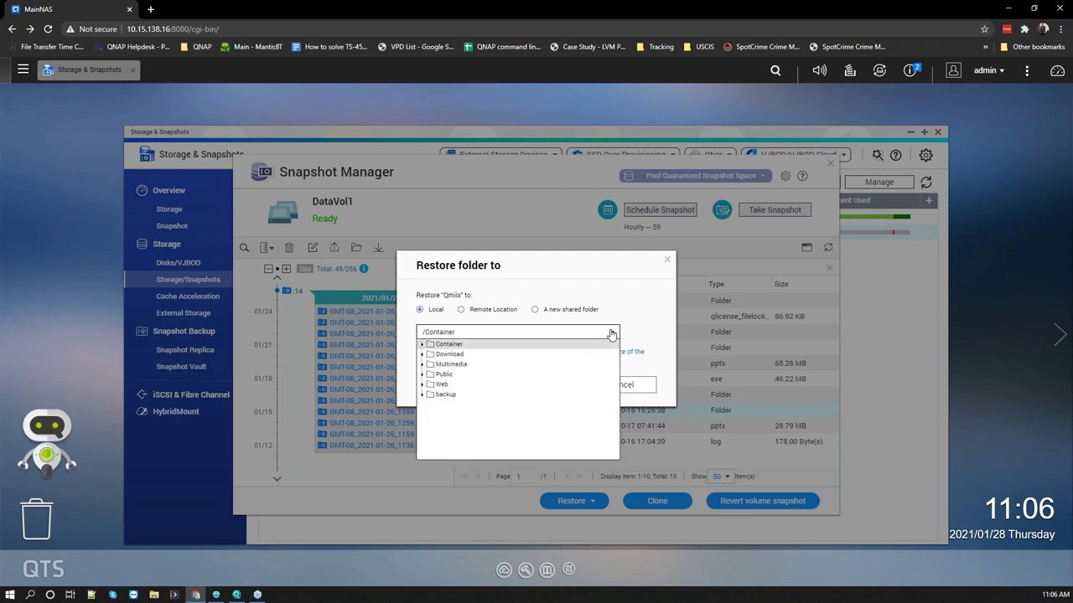
click(462, 367)
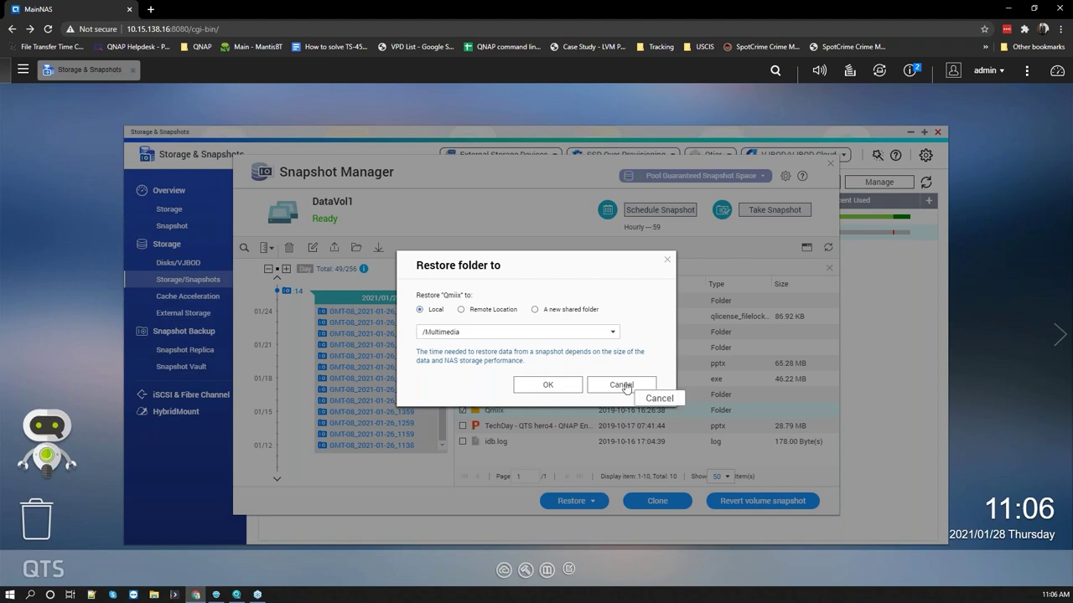
click(630, 387)
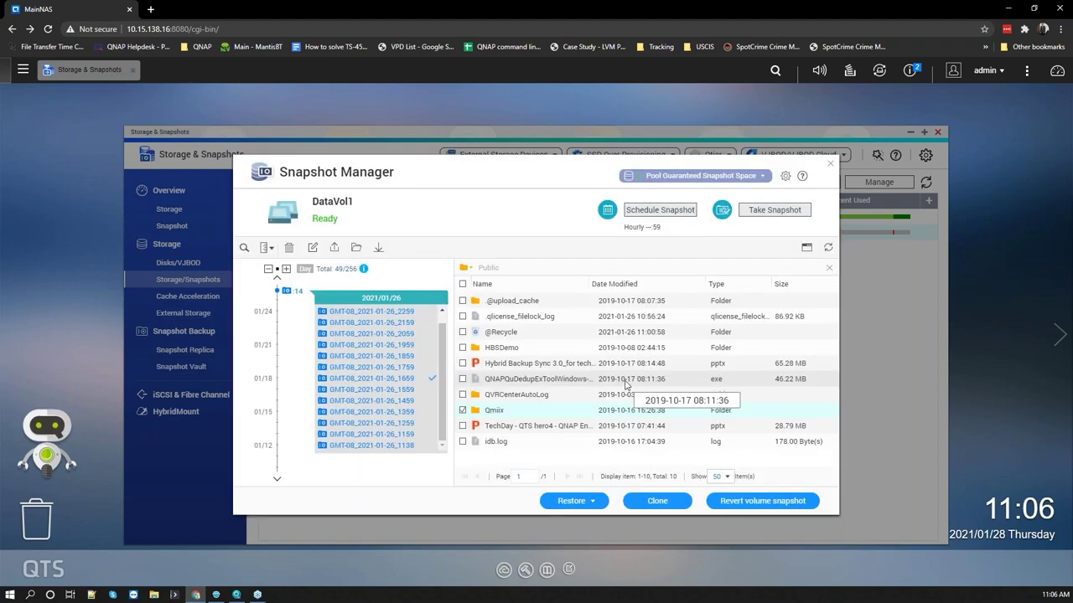
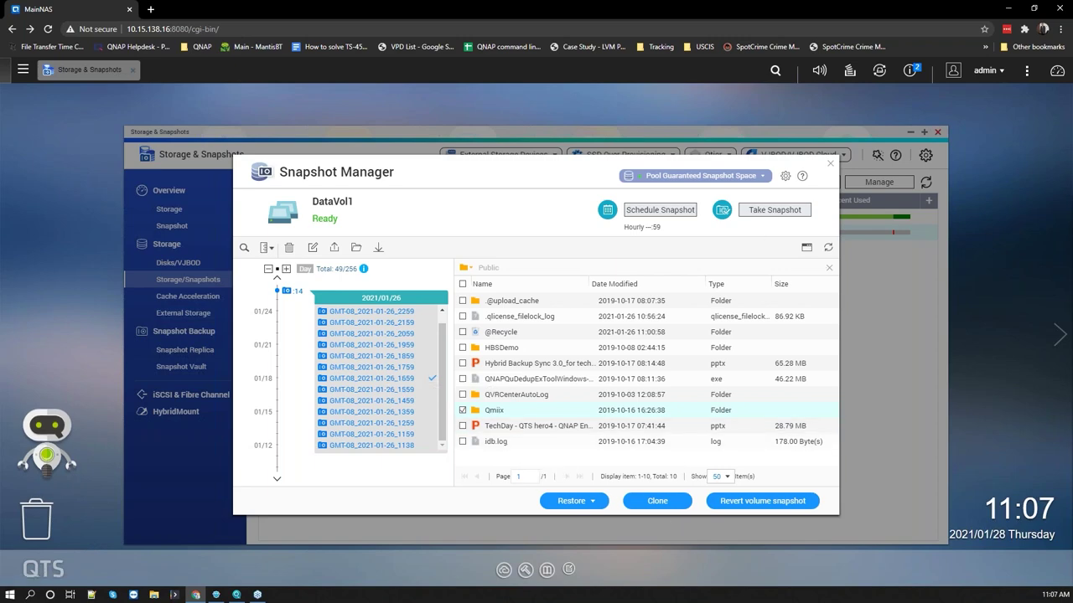
Step: Reopen Snapshot Manager for DataVol1 and compare the details of the 2021/01/28 snapshots ending in 0959, 0759 and 0559
click(830, 164)
click(807, 182)
click(808, 240)
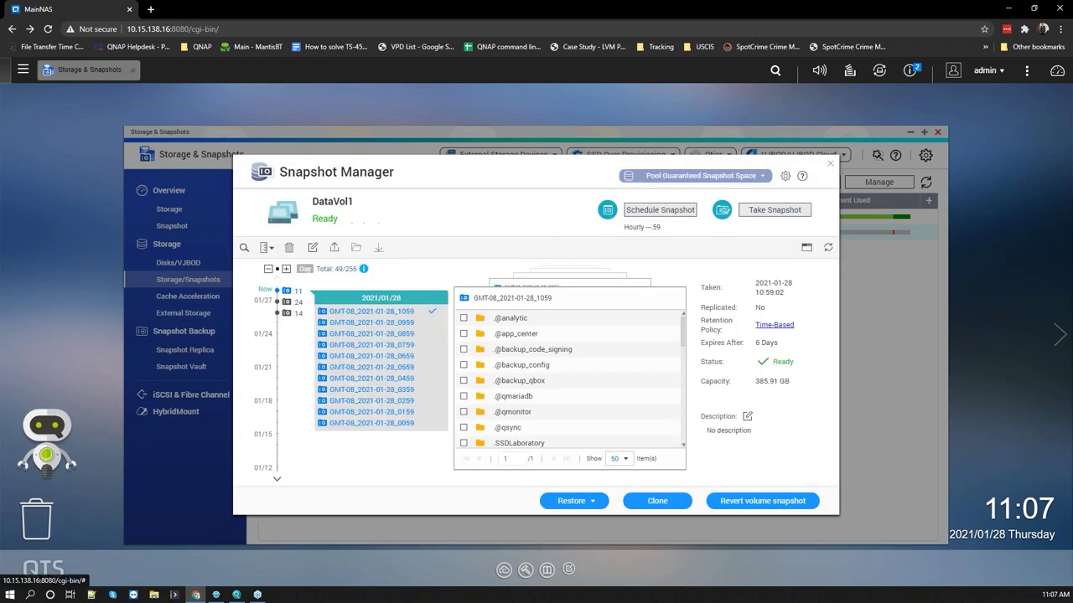
click(371, 323)
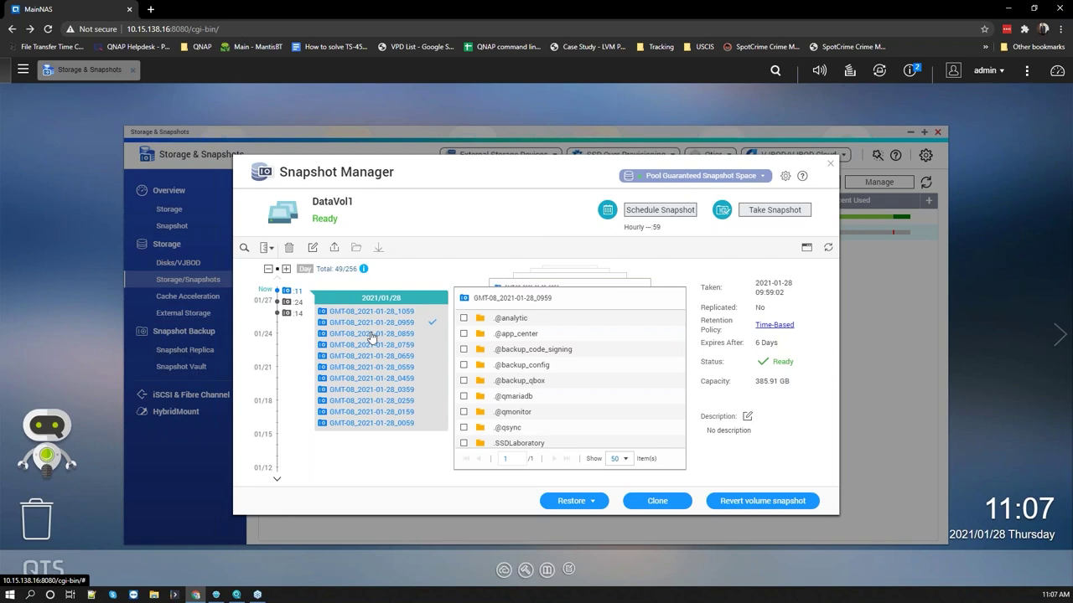
click(374, 345)
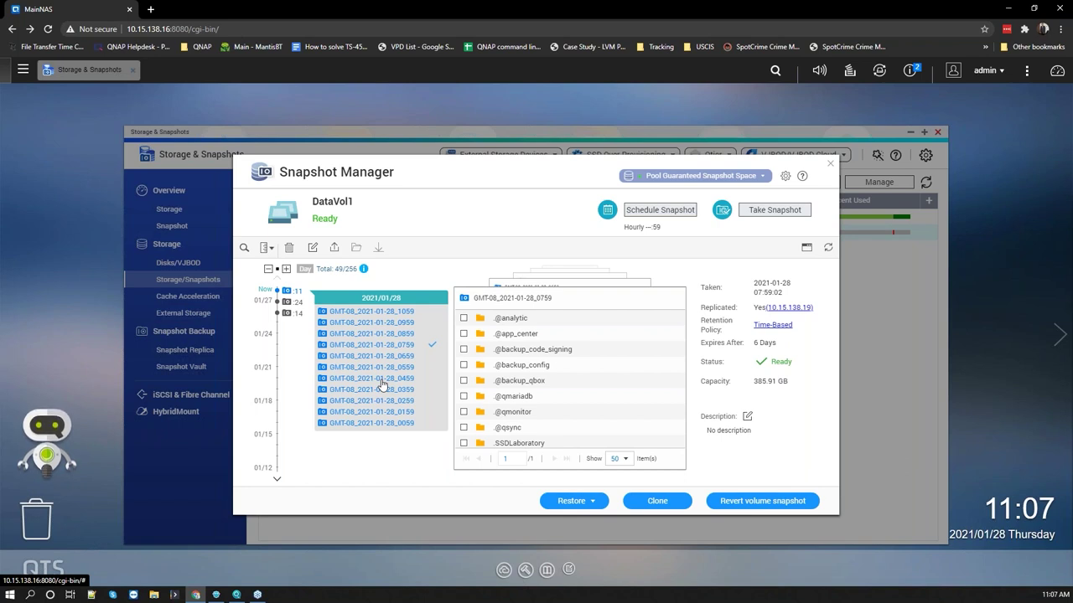
click(378, 367)
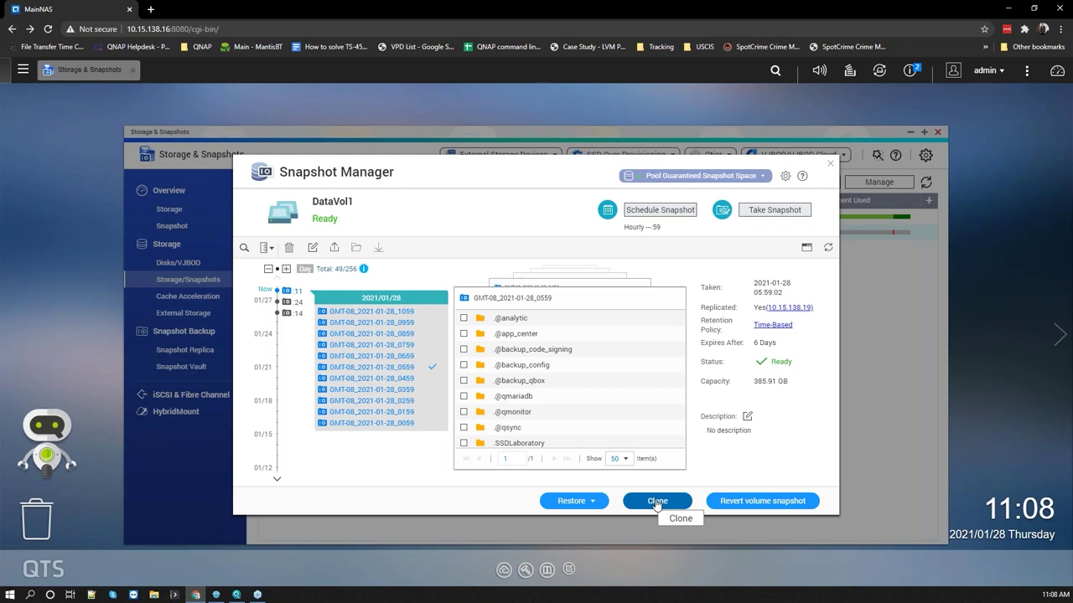
Step: Leave Snapshot Manager and start a snapshot replication job DataVol1_rep with DataVol1 as source, proceeding to the destination selection
click(830, 166)
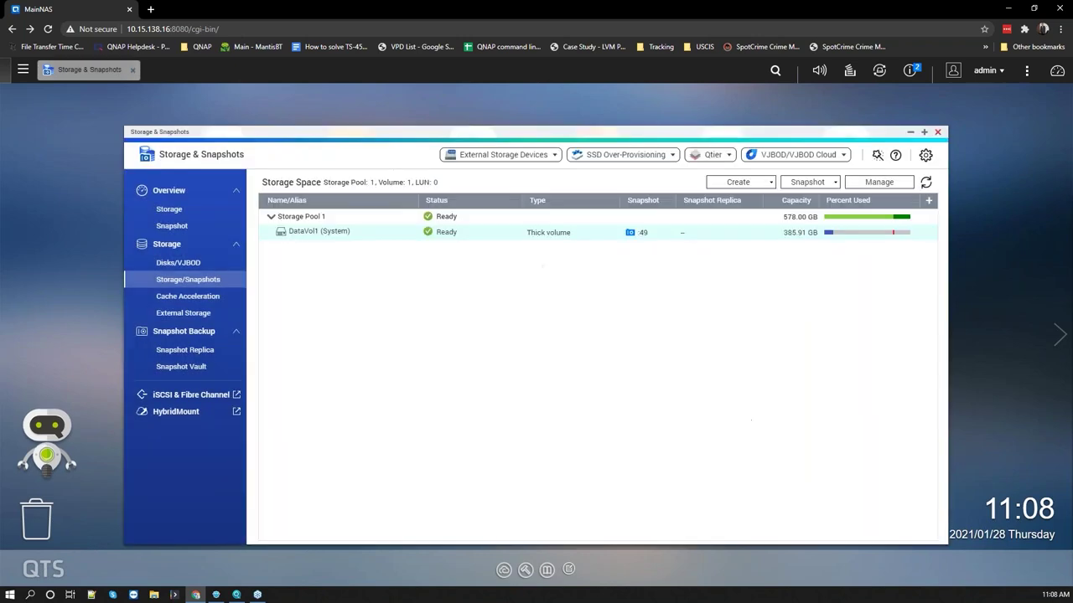
click(798, 183)
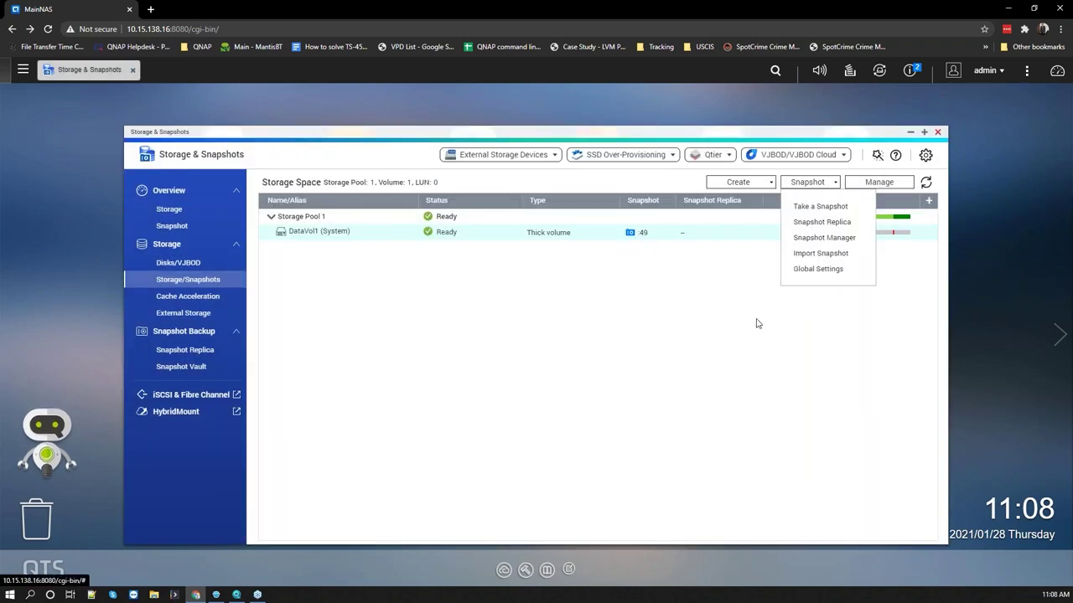
click(850, 223)
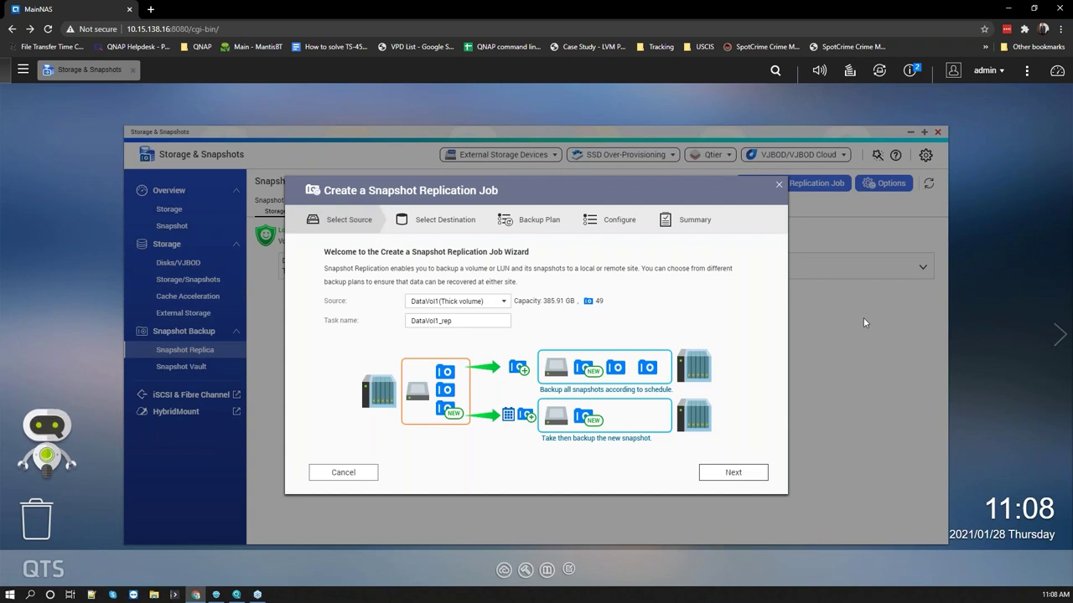
click(739, 475)
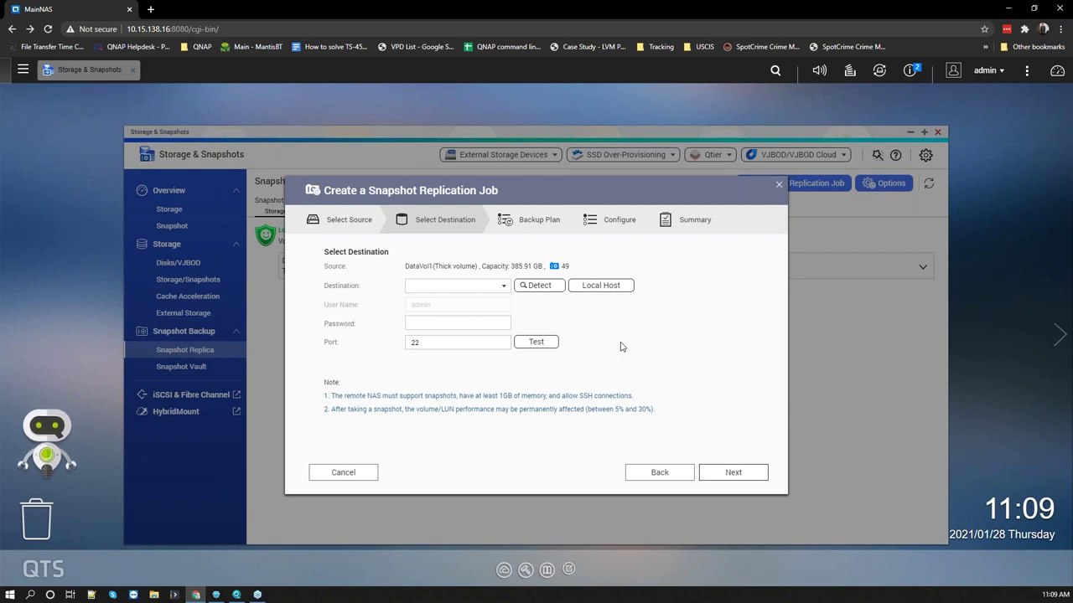
Step: Set the replication destination to 10.15.138.19 and run the NAS detection
click(487, 286)
text(10.15.138.19)
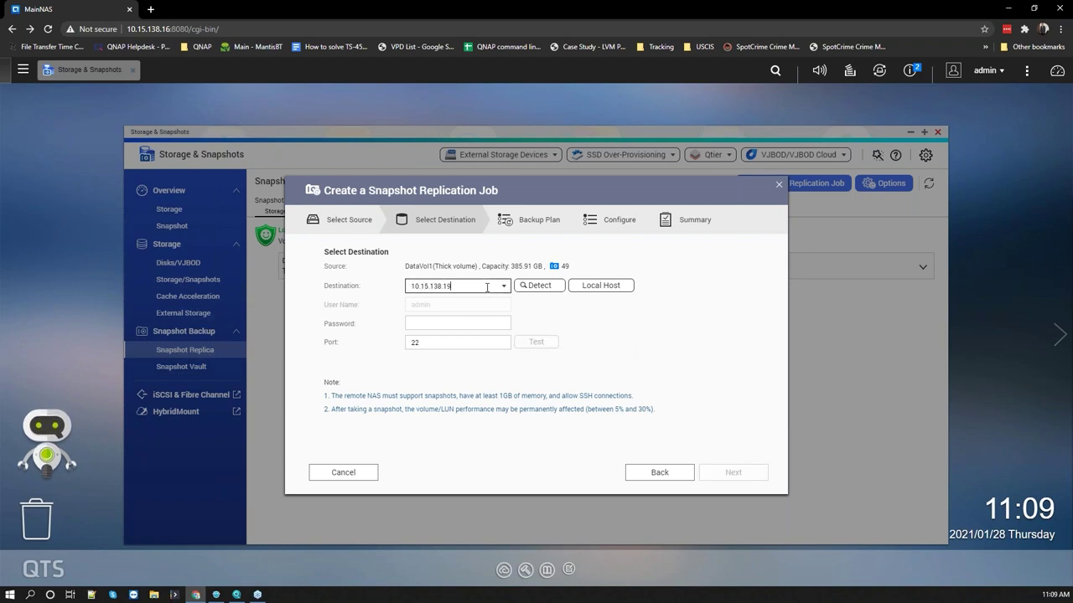
click(519, 286)
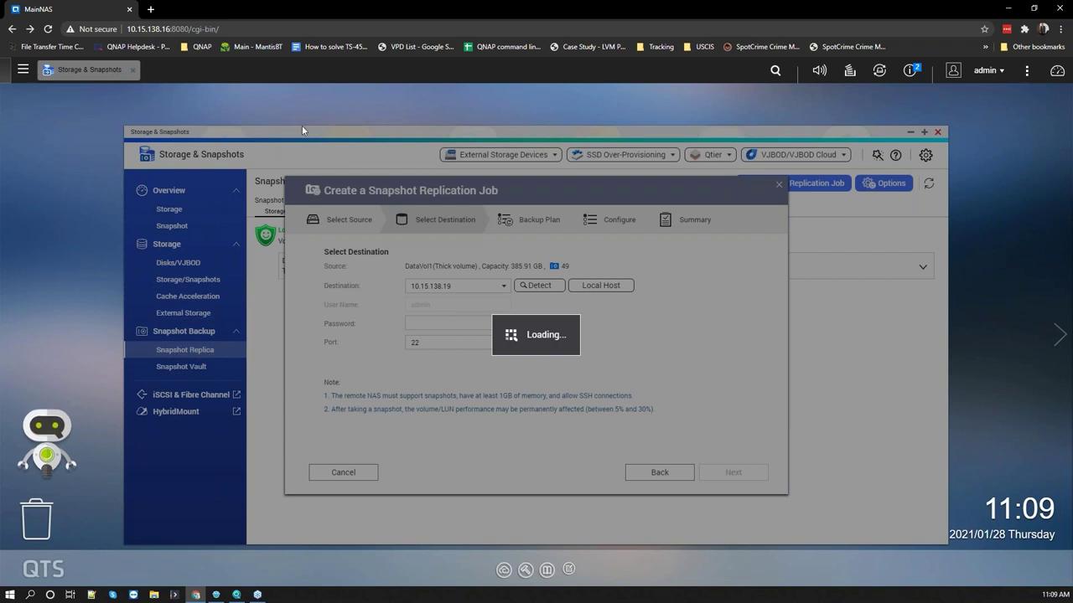
Step: Open the destination NAS at 10.15.138.19:8080 in a new browser tab
click(151, 9)
text(10.)
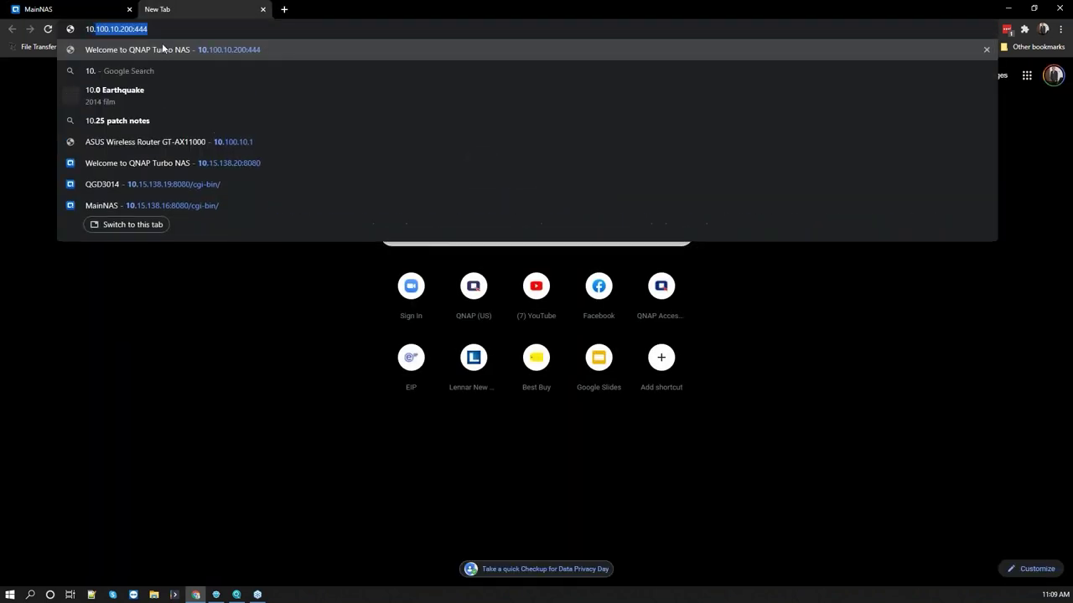
text(15.138.19)
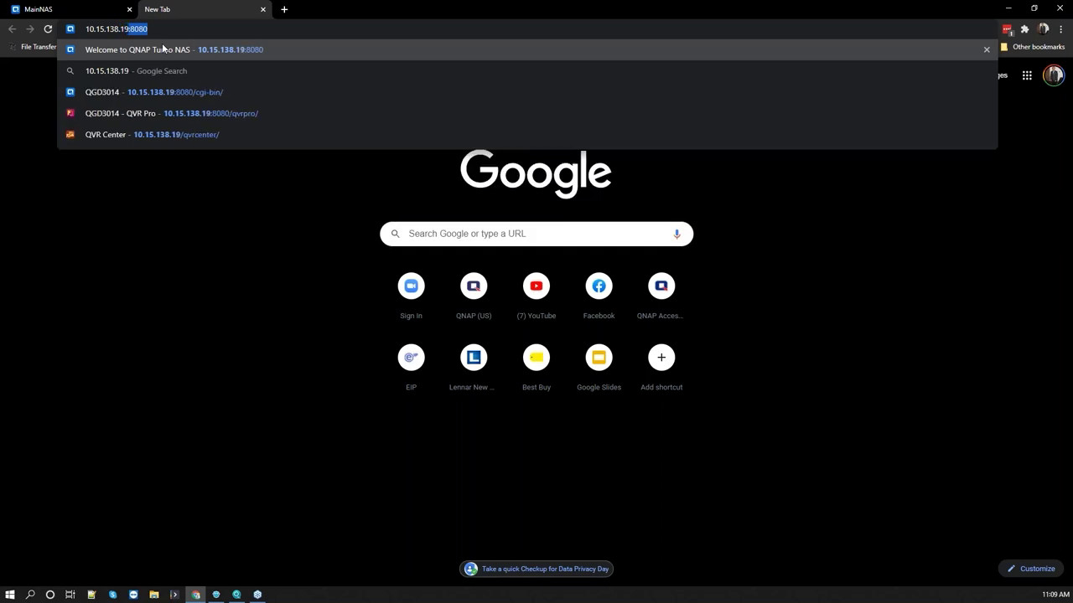
key(Return)
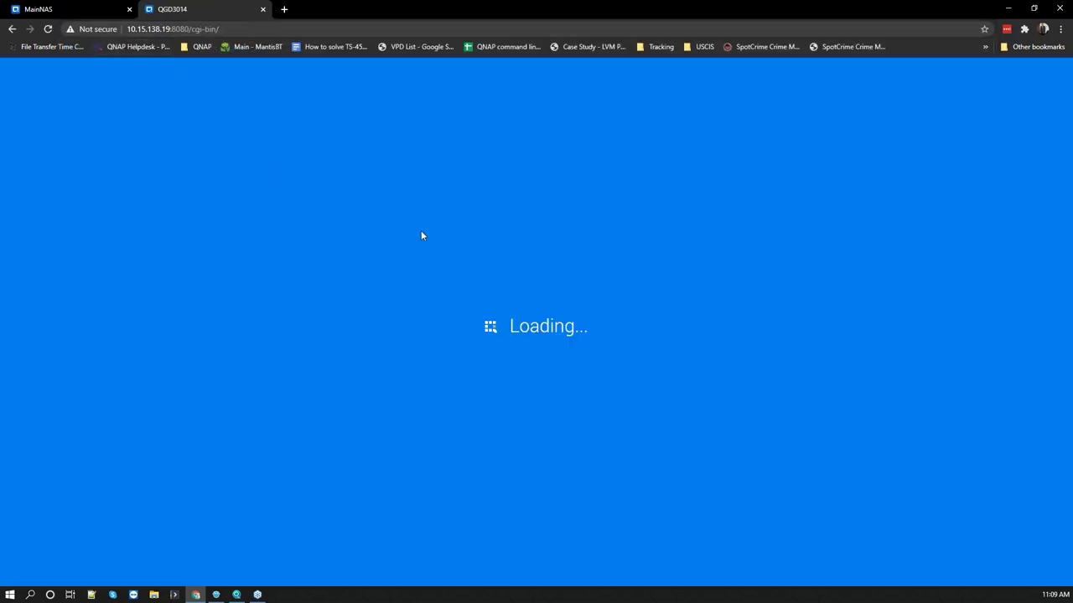
Step: Return to the replication job on MainNAS and enter the destination NAS's account password
click(67, 9)
click(435, 322)
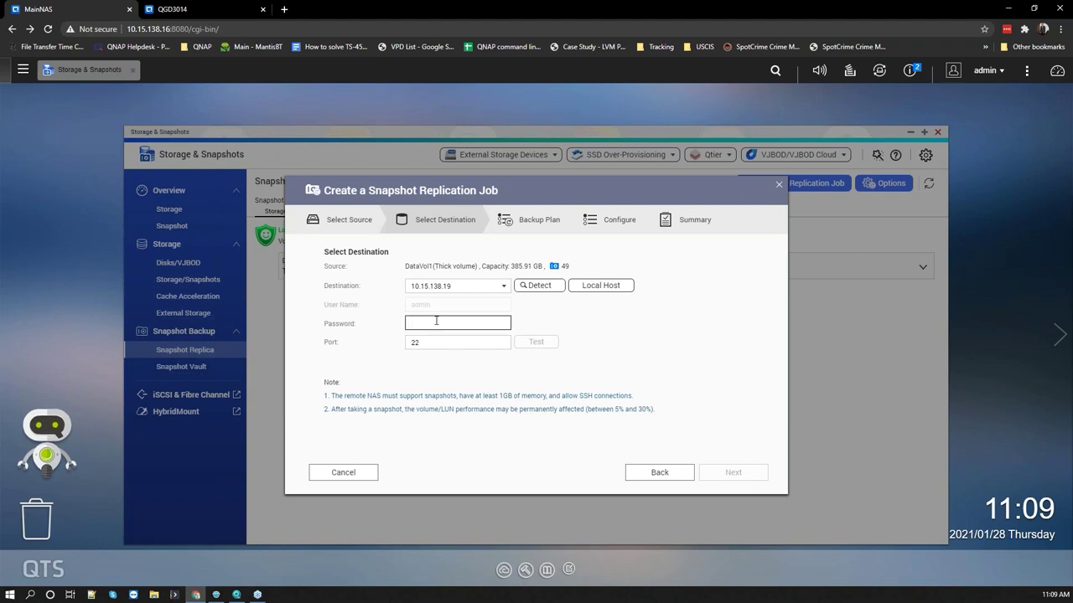
text(********)
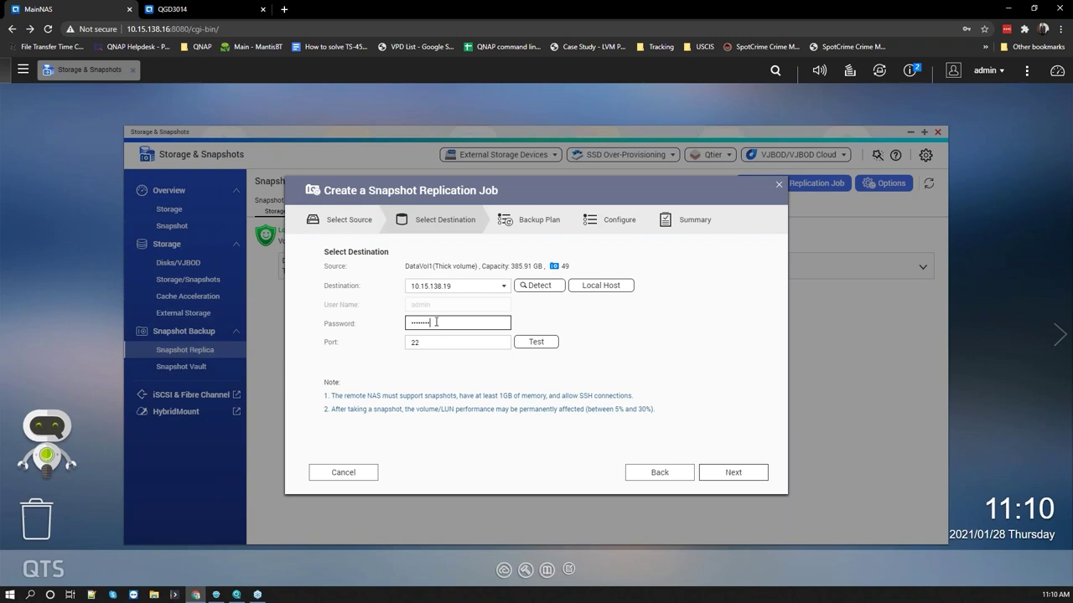
double_click(441, 340)
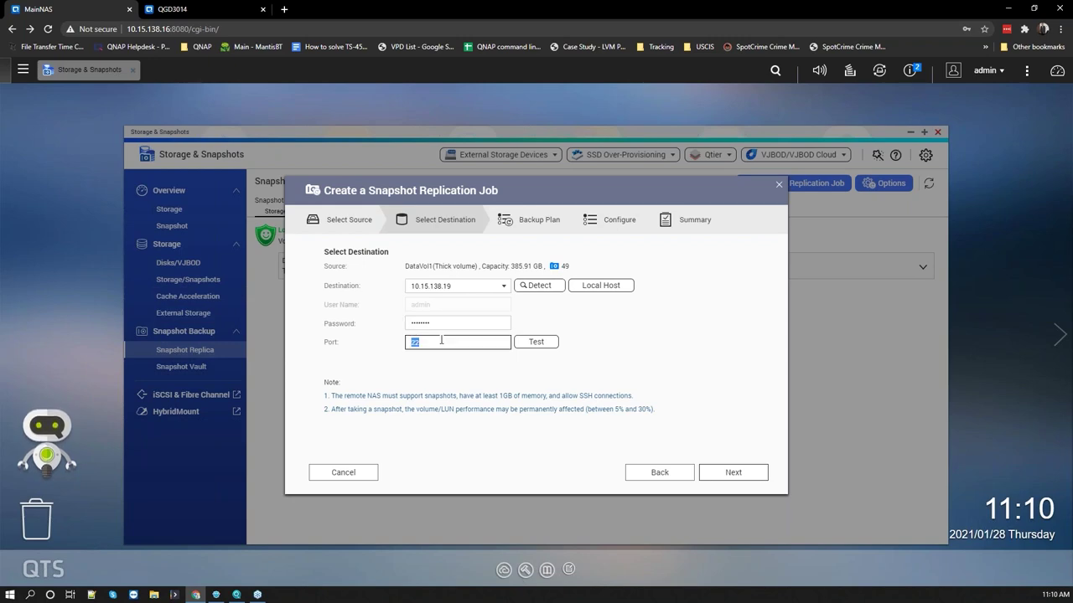
Step: On the destination NAS QGD3014, set the SSH connection's port number to 30 and apply the change
click(194, 13)
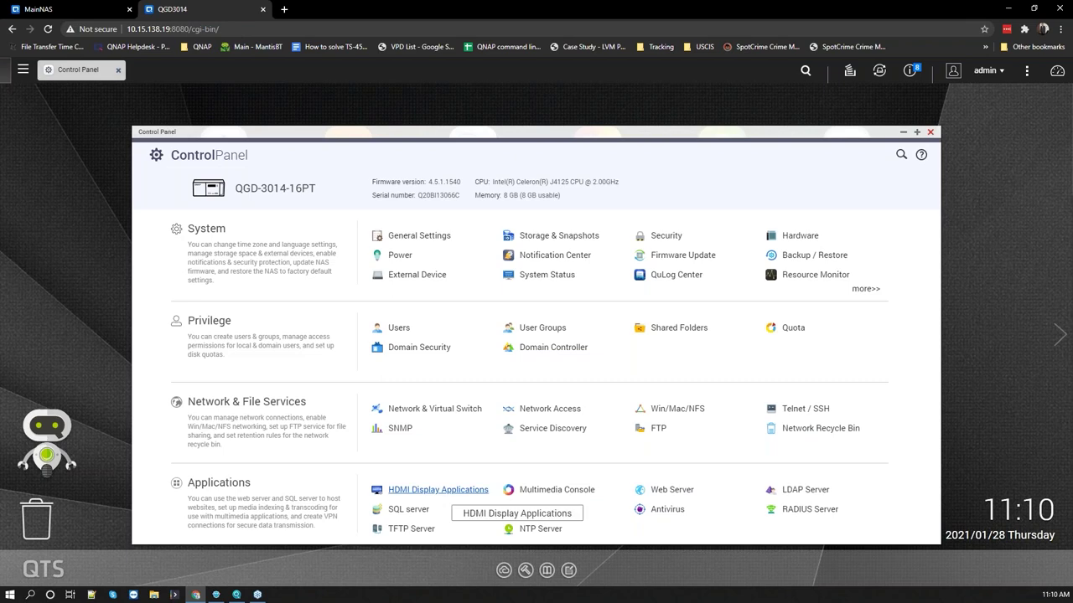
click(653, 410)
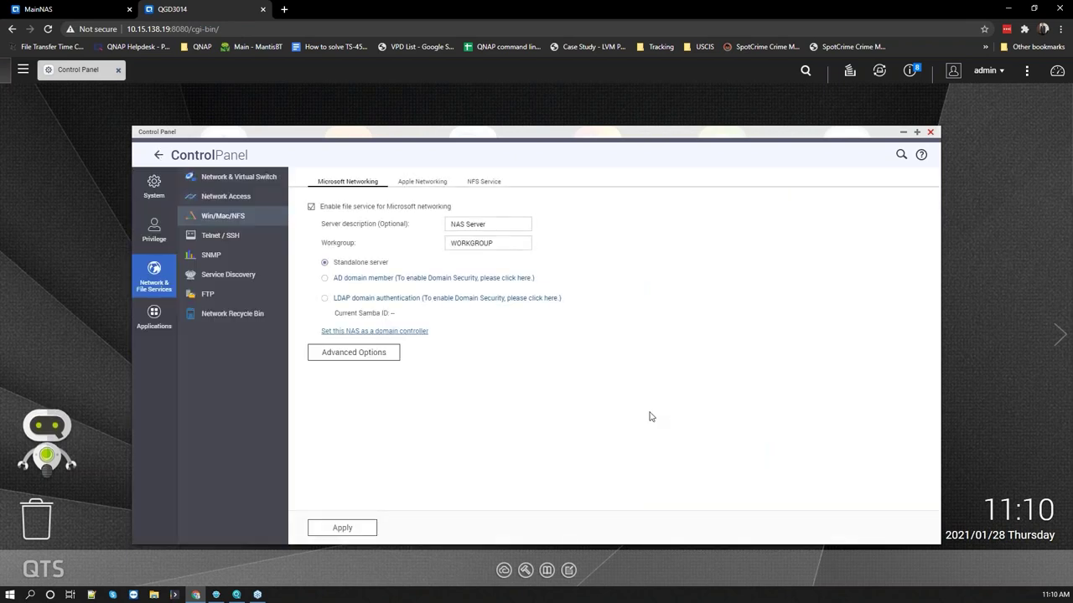
click(207, 243)
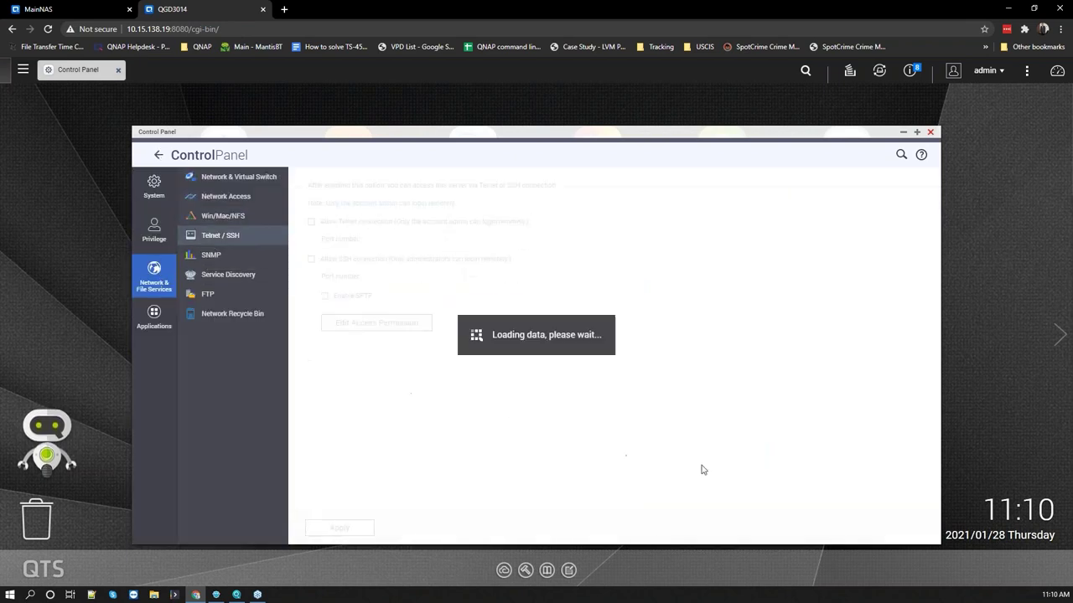
click(402, 279)
double_click(401, 279)
text(30)
click(336, 531)
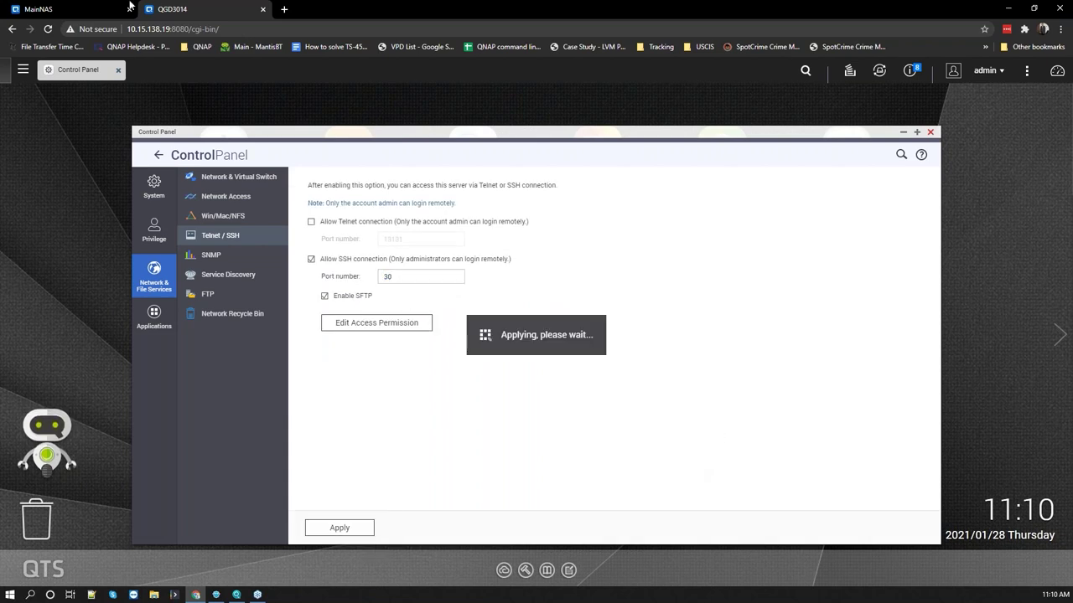
Step: Set the port to 30 in the MainNAS replication job and test the connection to the destination
key(ctrl+Tab)
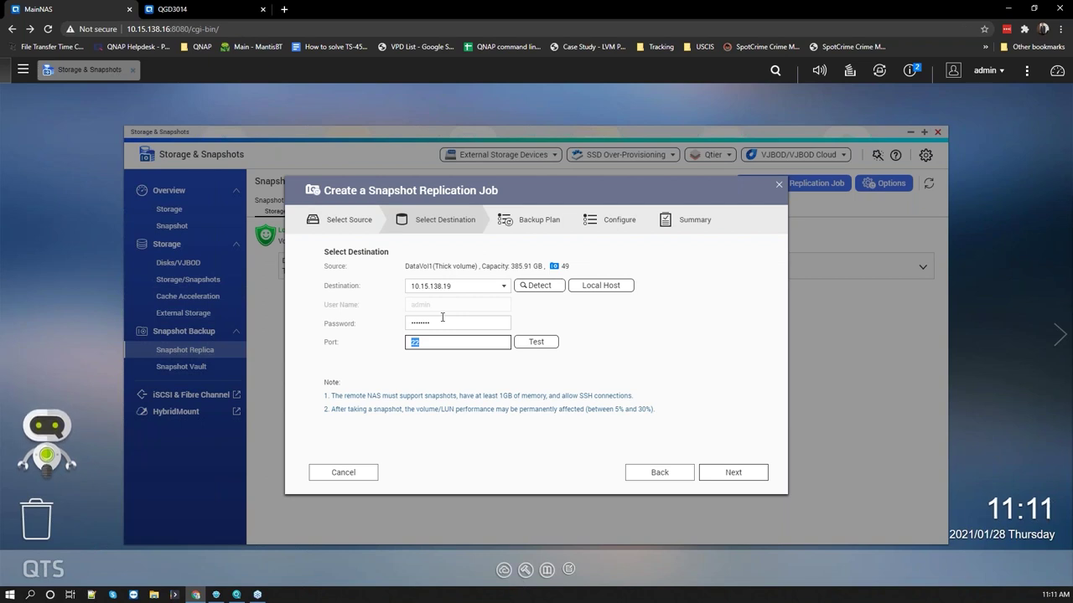
text(30)
click(545, 343)
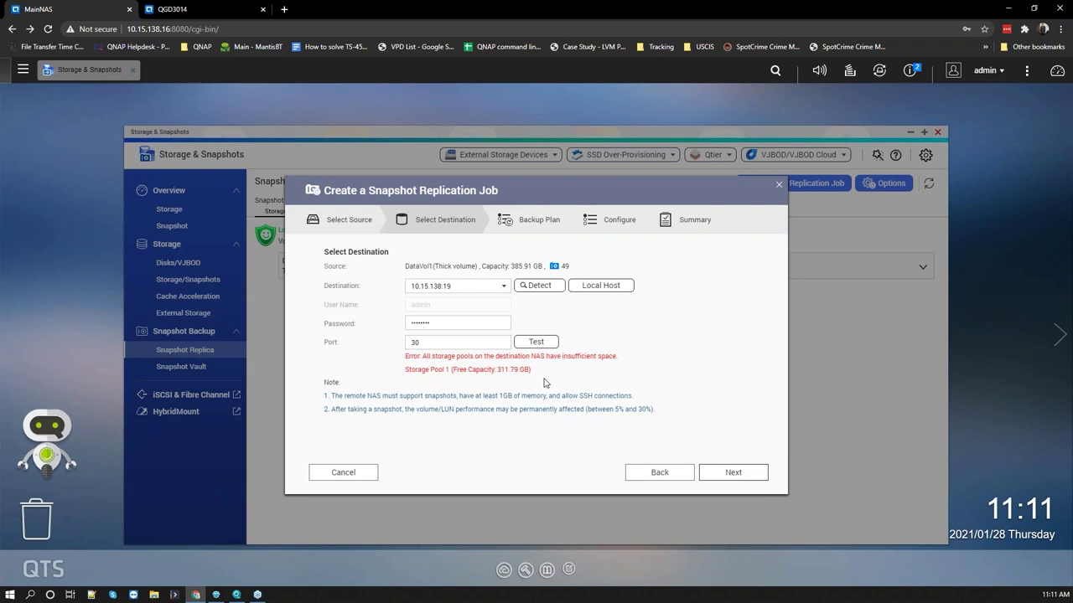
Step: On QGD3014, close Control Panel and check the storage pool and its volumes on the Storage/Snapshots page of Storage & Snapshots
click(188, 9)
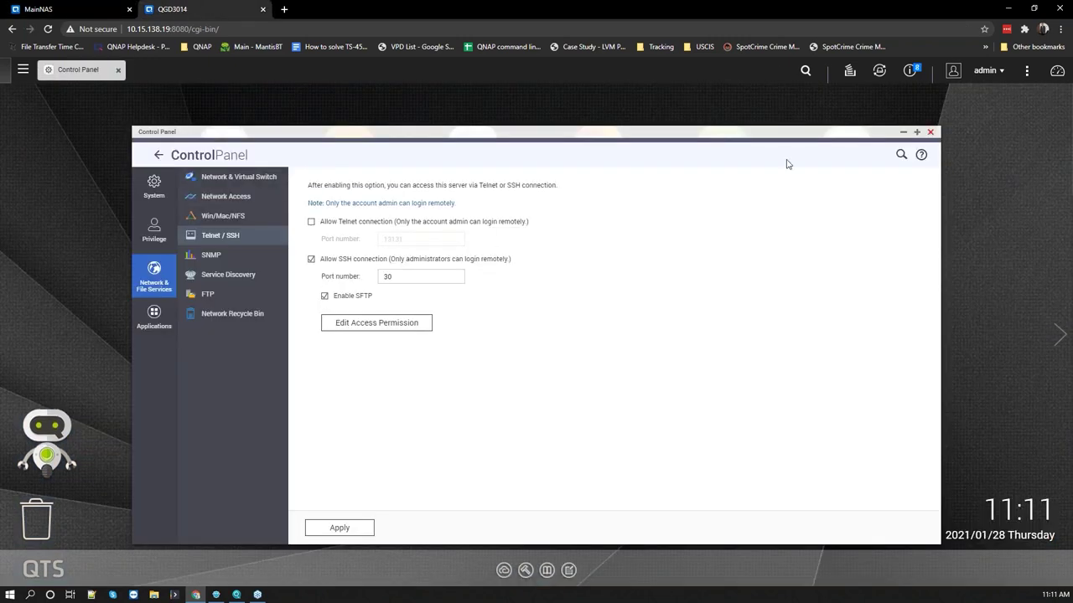
click(930, 131)
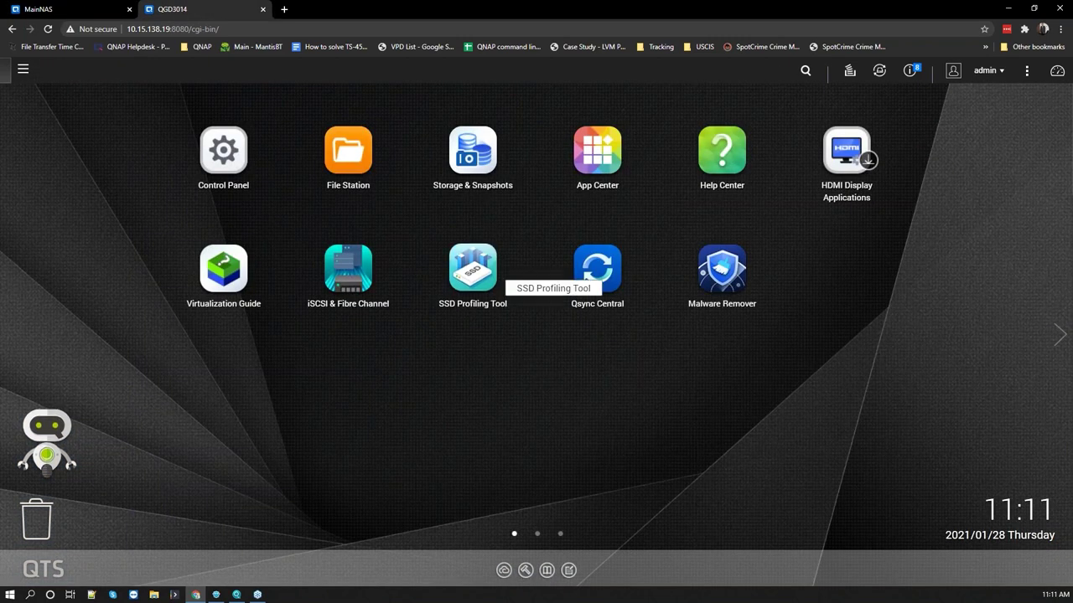
click(491, 164)
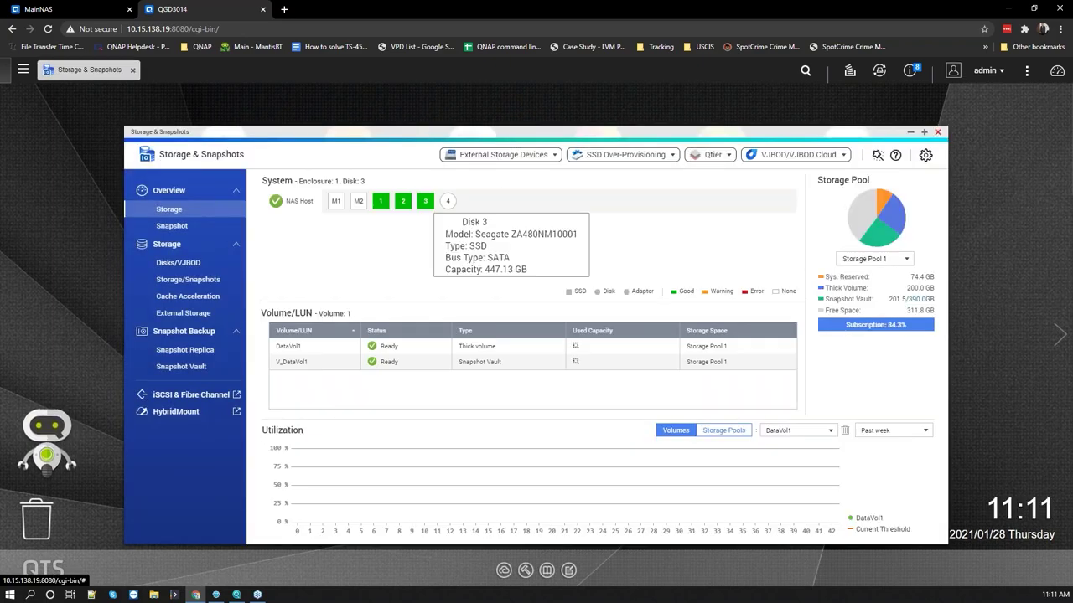
click(188, 279)
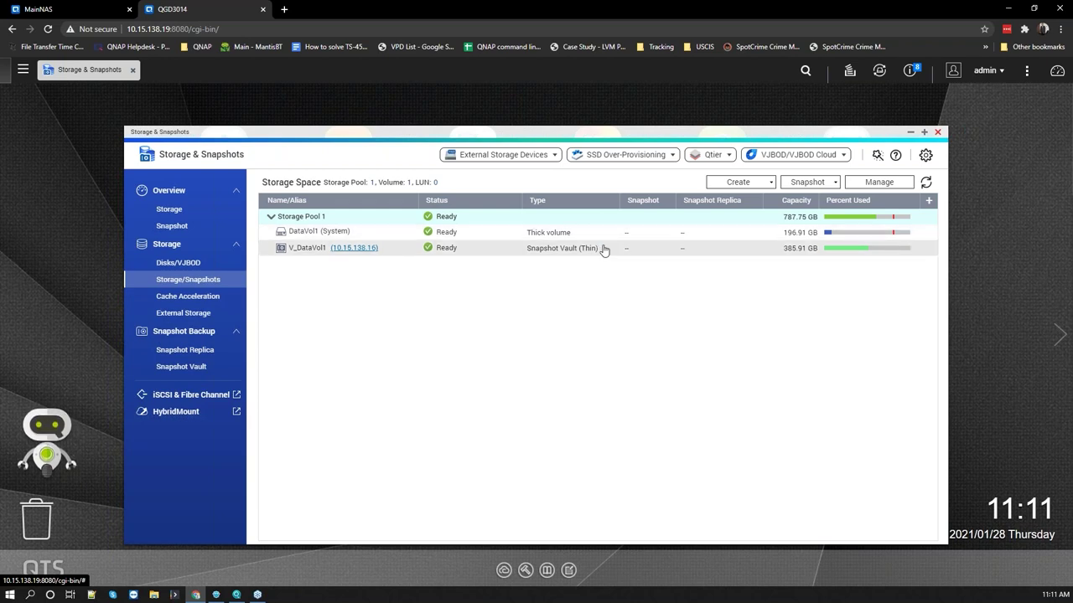
Step: On MainNAS, cancel the replication job and check the DataVol1 management details on the Storage/Snapshots page
click(103, 8)
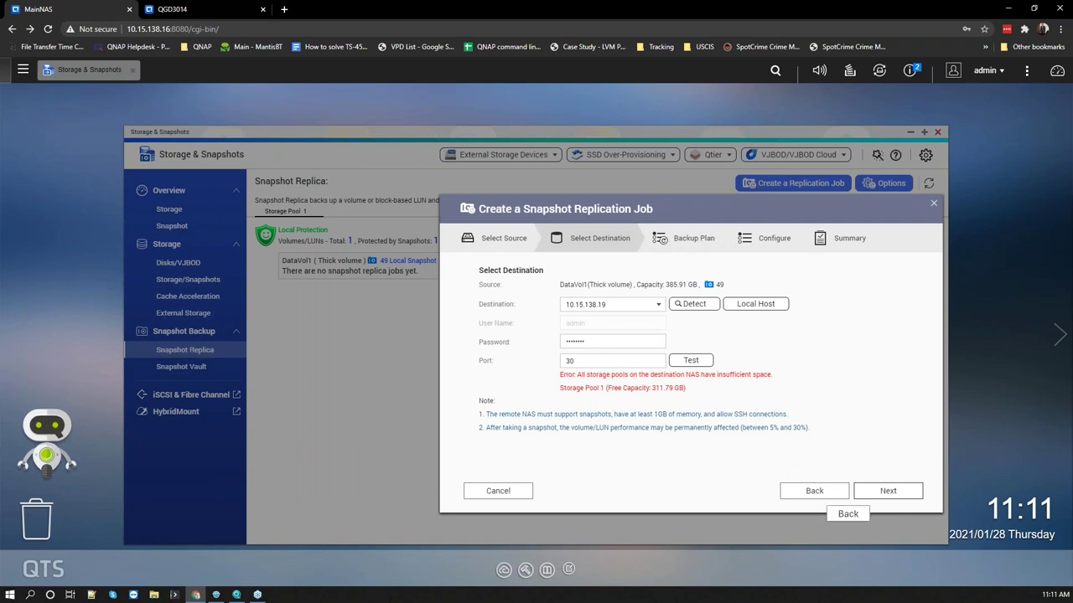
click(515, 494)
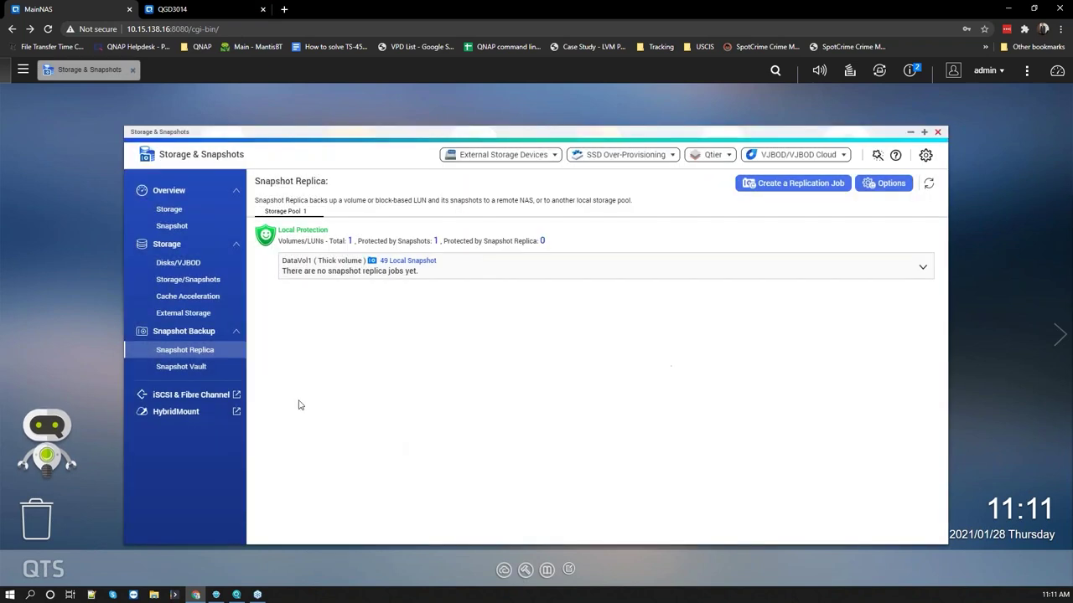
click(187, 279)
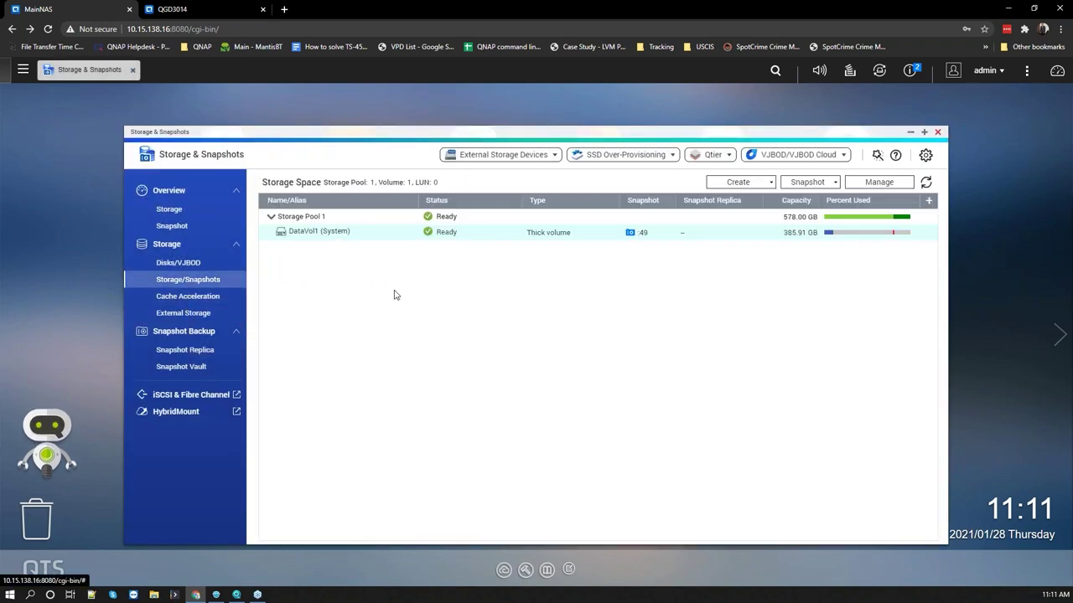
double_click(580, 237)
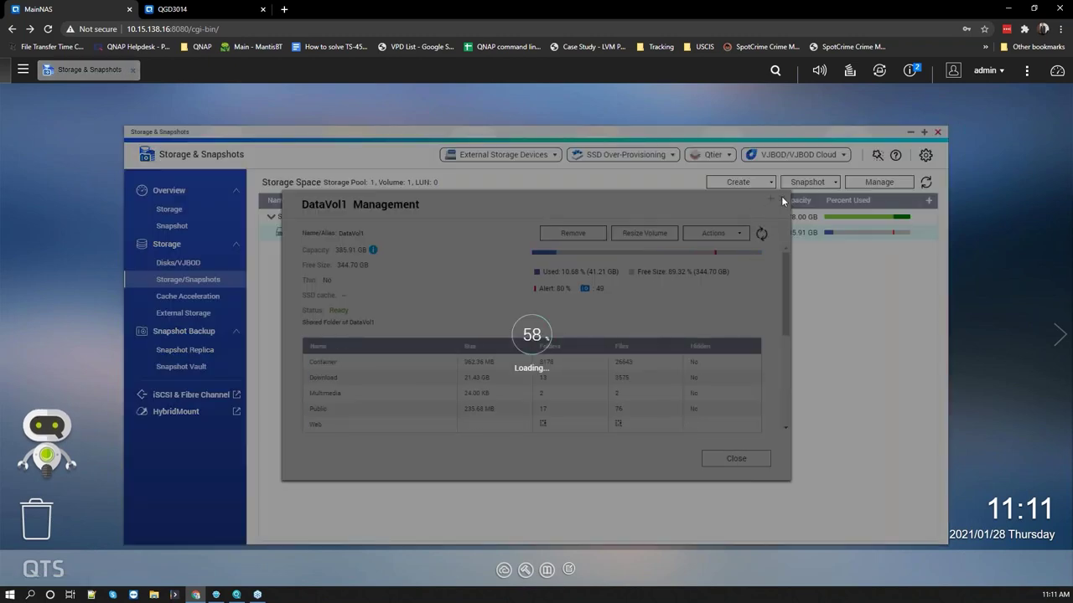
click(772, 199)
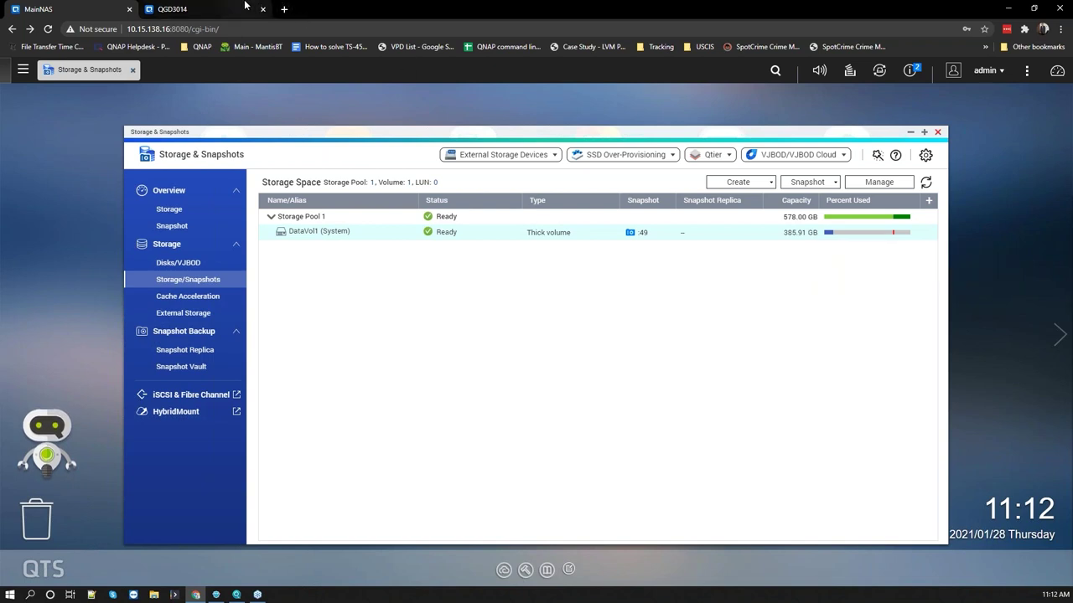
Step: On QGD3014, remove the V_DataVol1 snapshot vault and check the unallocated space in Storage Pool 1's management details
click(245, 6)
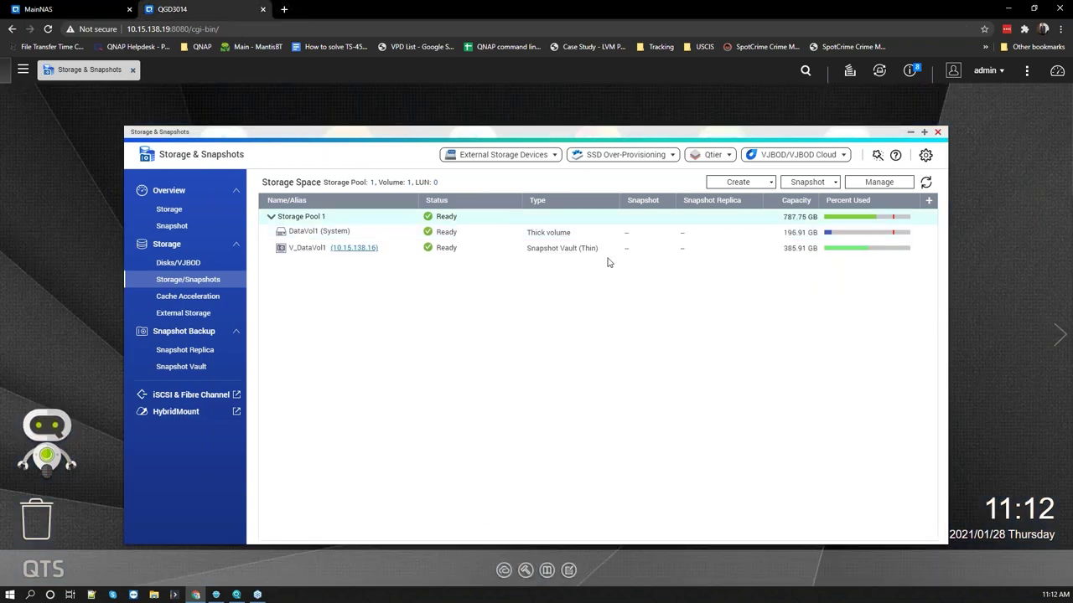
click(796, 248)
click(868, 185)
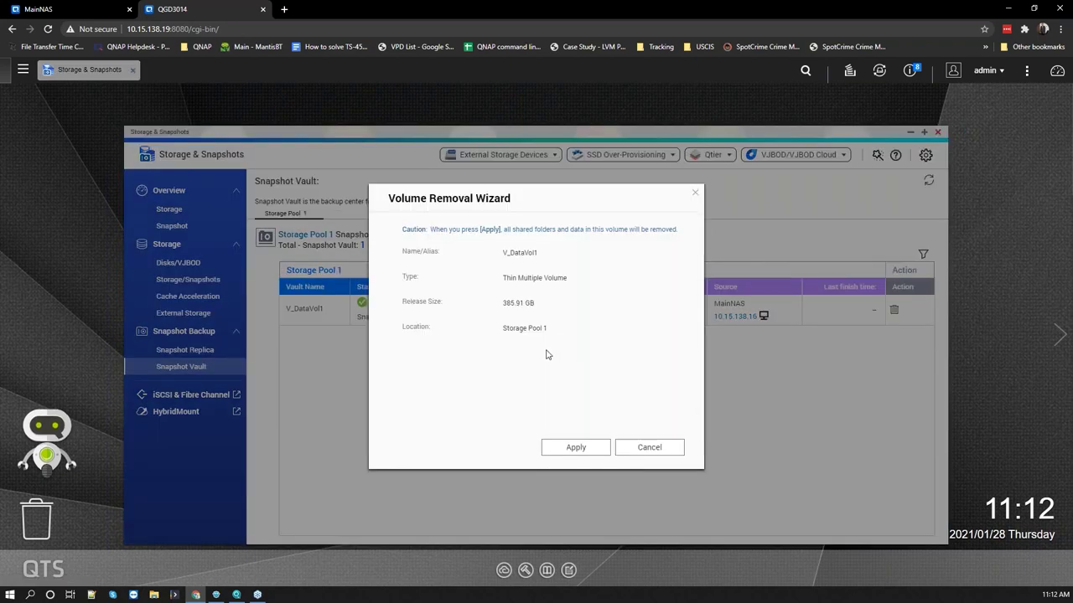
click(566, 439)
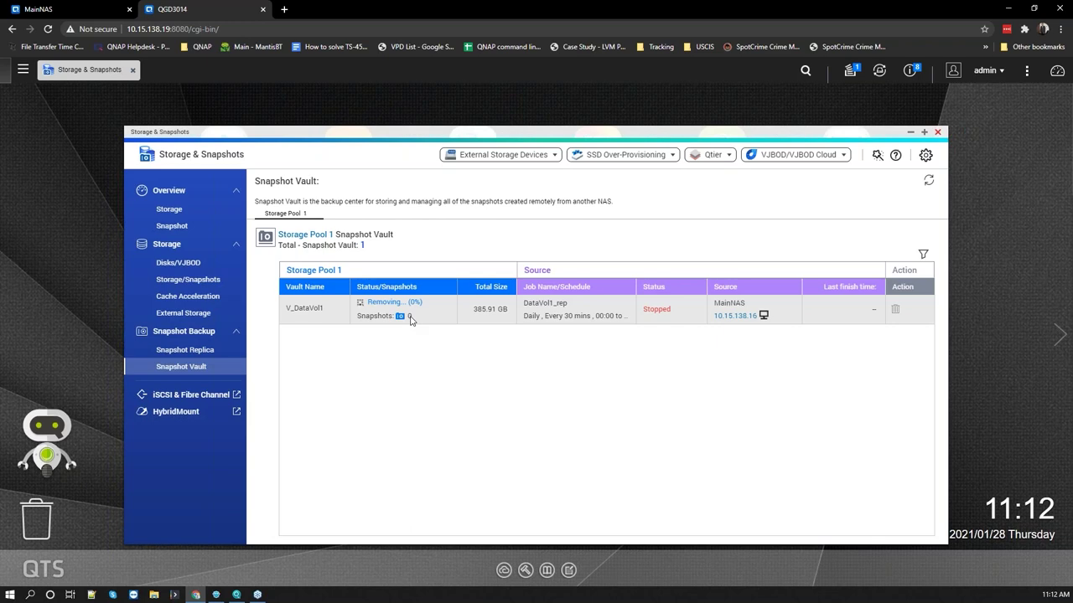
click(208, 279)
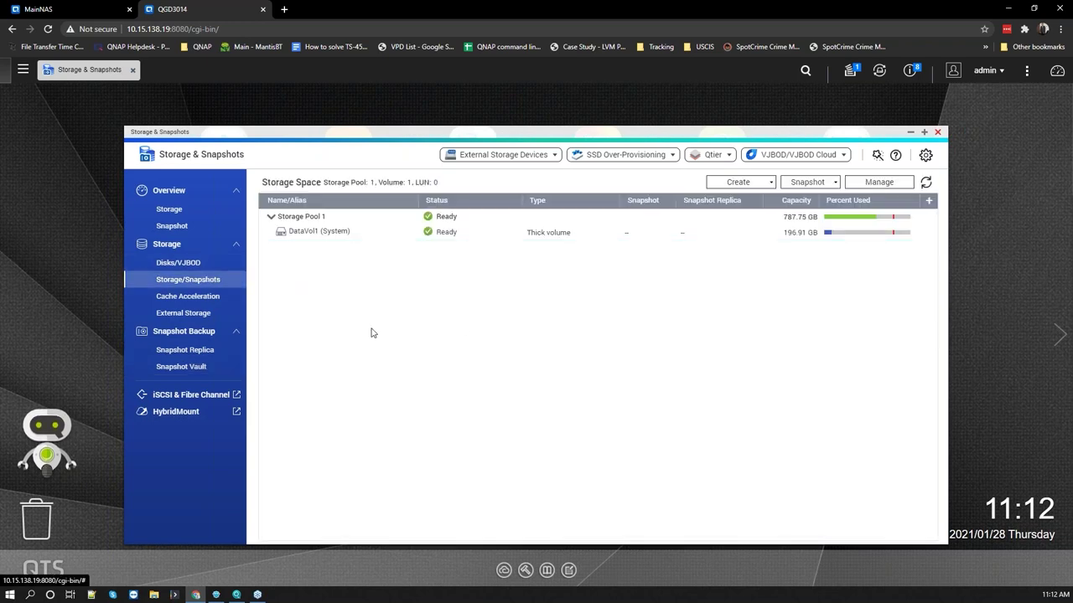
double_click(815, 220)
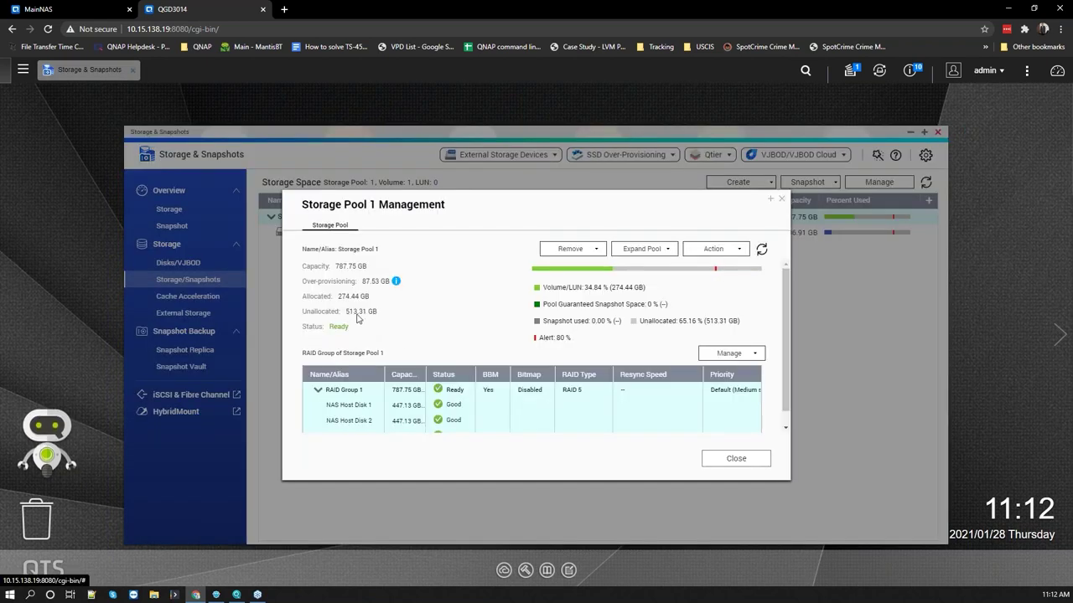
Step: On MainNAS, start a new snapshot replication job for DataVol1 with 10.15.138.19 as the destination
click(137, 16)
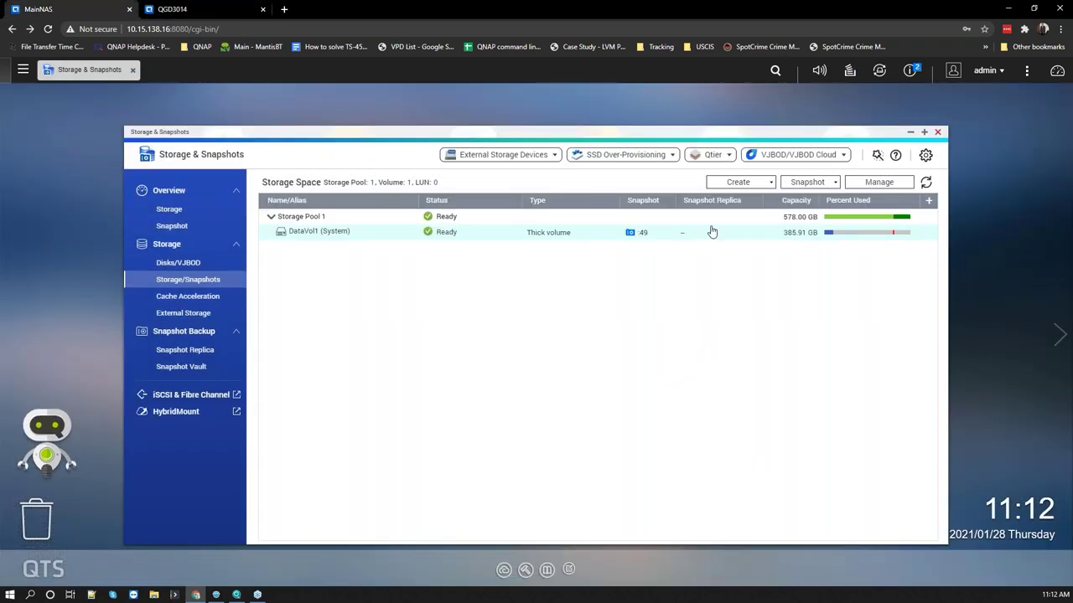
click(810, 182)
click(813, 222)
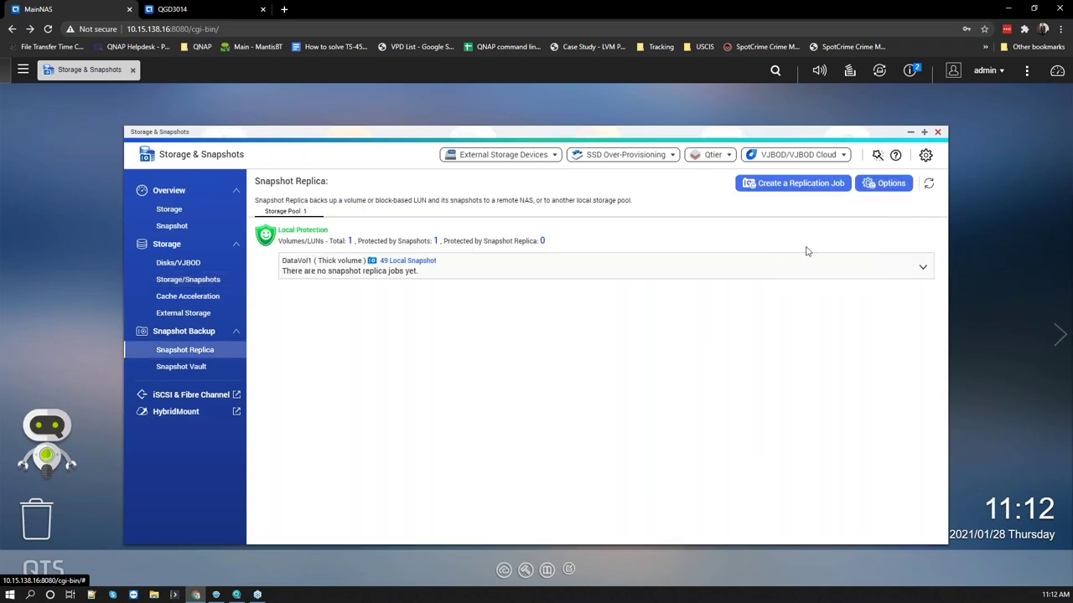
click(793, 182)
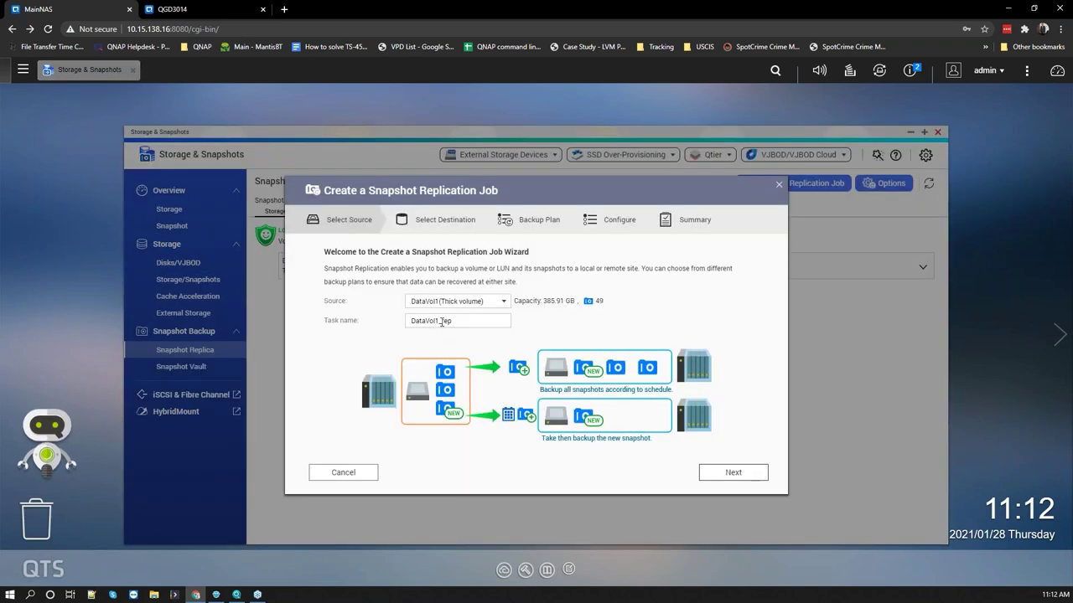
click(733, 471)
click(483, 285)
text(10)
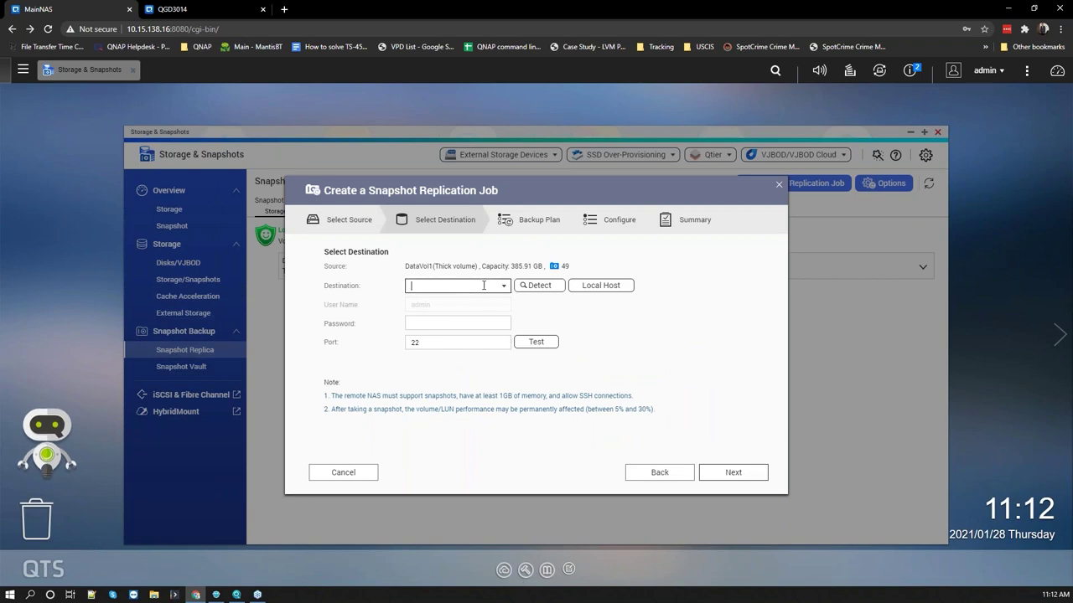
text(.15.138.19)
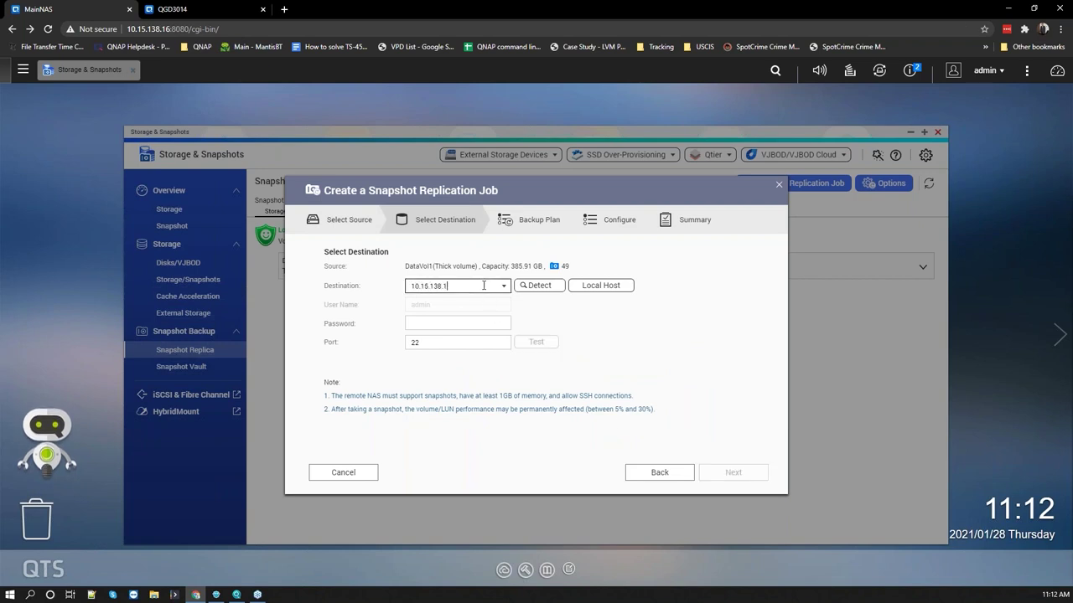
Step: Enter the destination NAS's account password, set the port to 30 and test the connection
click(477, 322)
text(********)
key(Tab)
text(30)
click(536, 342)
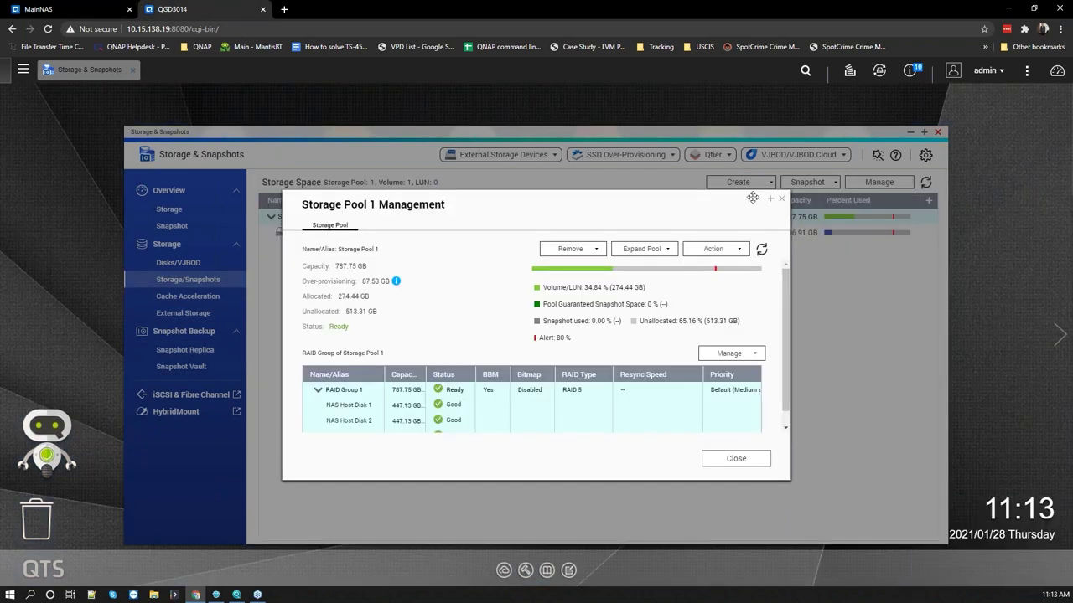
Step: On QGD3014, close the Storage Pool 1 details and compare its volumes with the source and destination in MainNAS's replication job
click(781, 199)
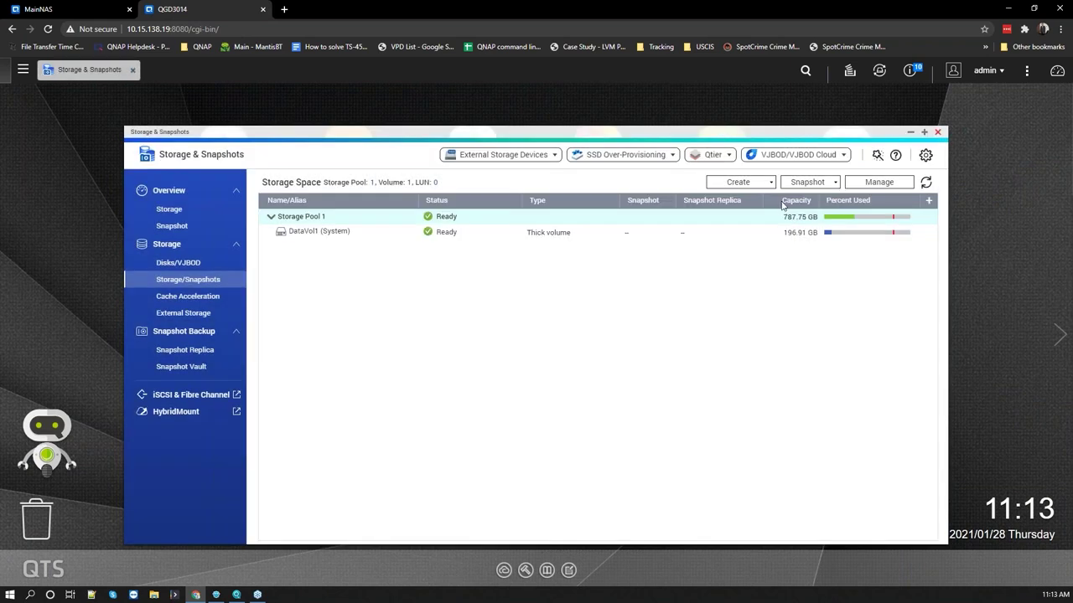
click(602, 237)
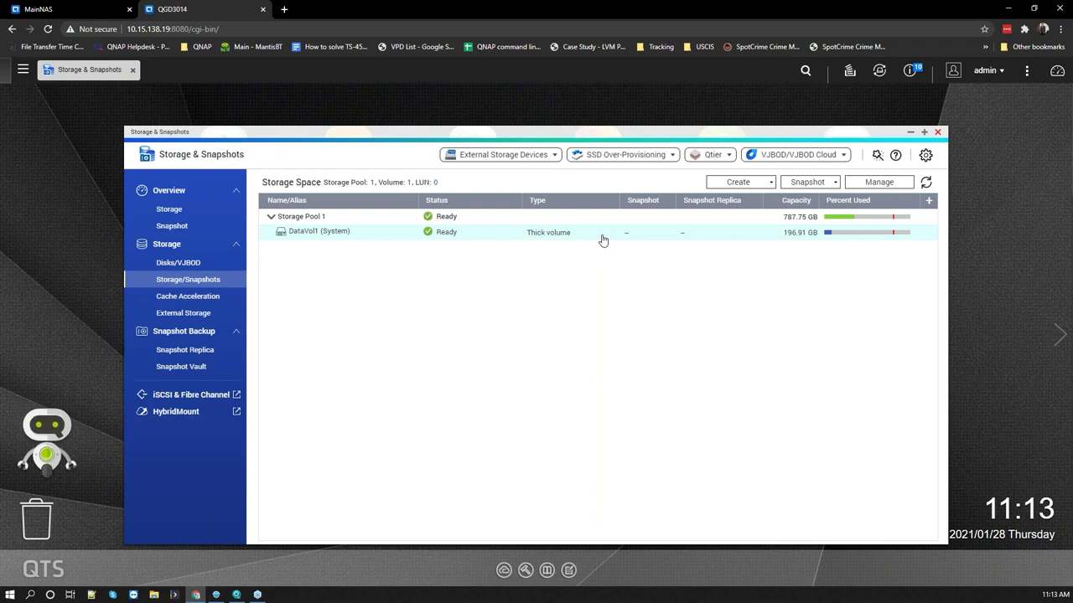
click(50, 9)
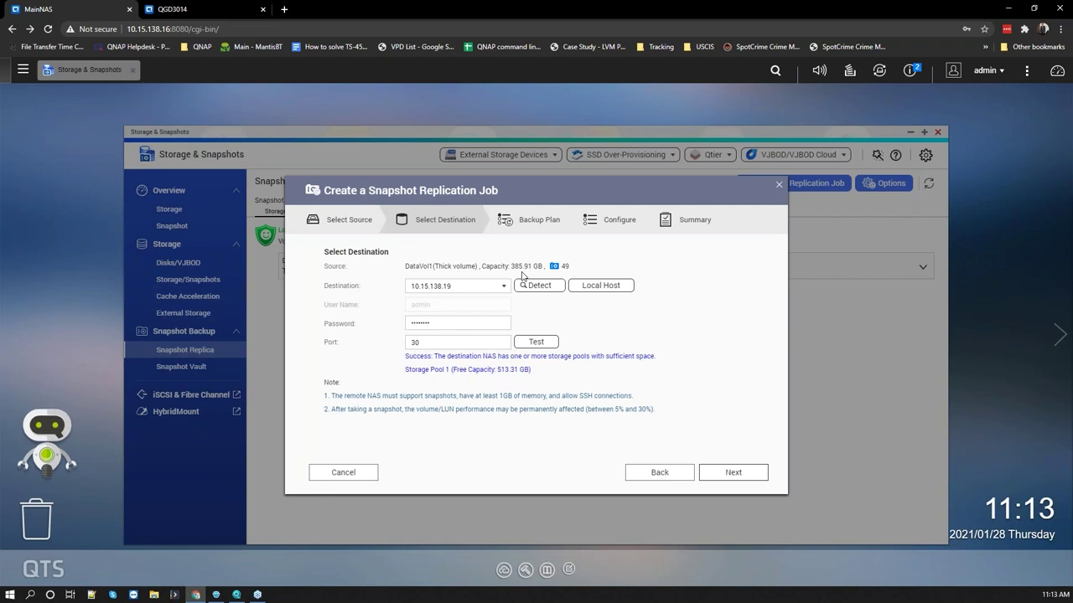
click(194, 9)
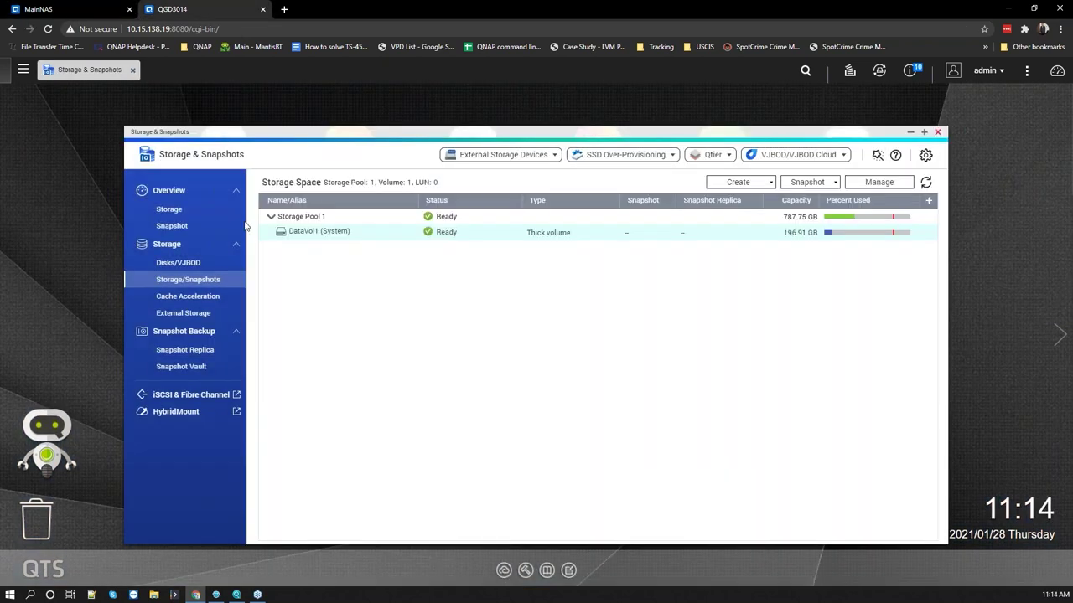
click(73, 10)
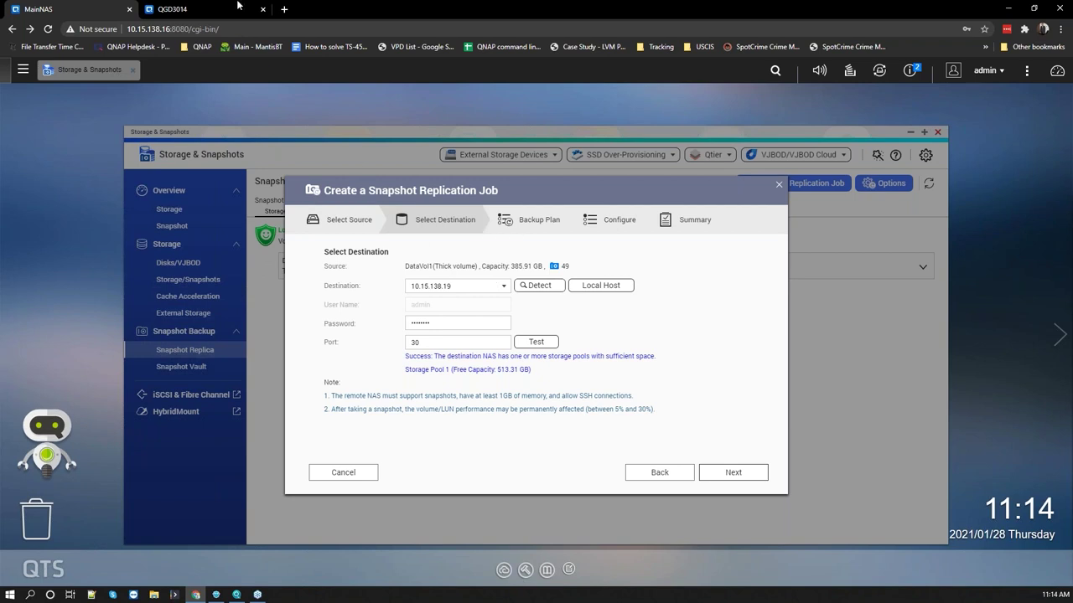
key(ctrl+Tab)
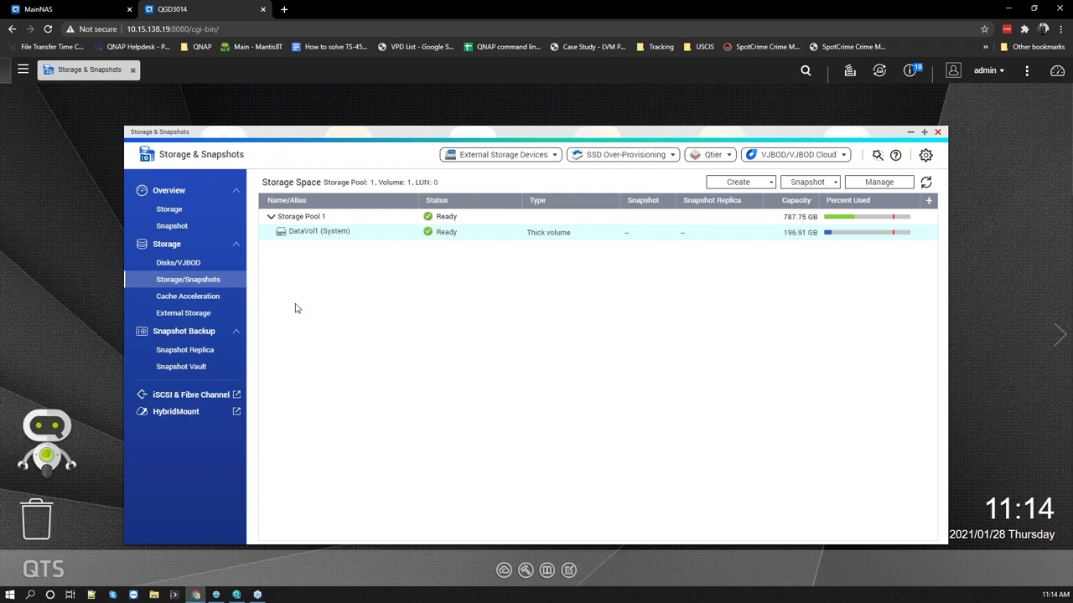
click(67, 10)
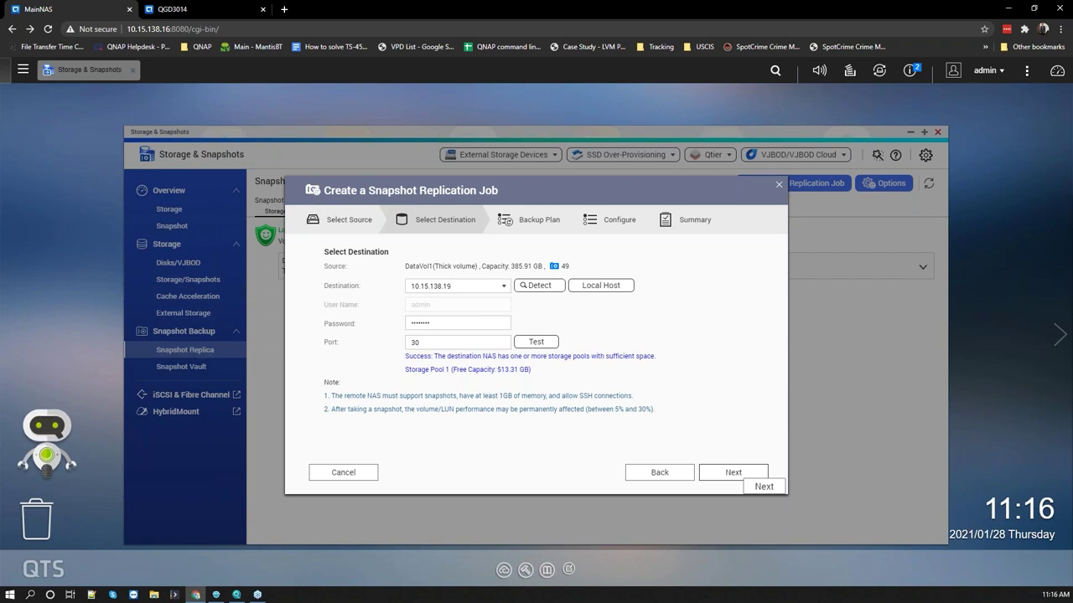
Step: Continue the replication job with Storage Pool 1 as the destination pool and set it to keep the latest 5 copies
click(736, 473)
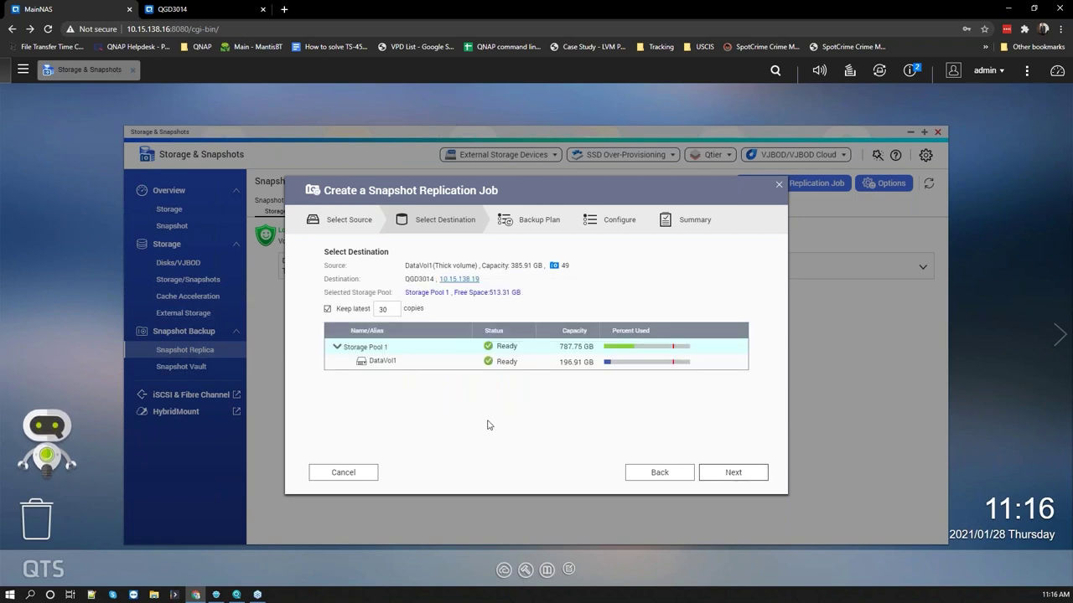
click(661, 474)
click(730, 476)
double_click(382, 310)
text(5)
click(729, 474)
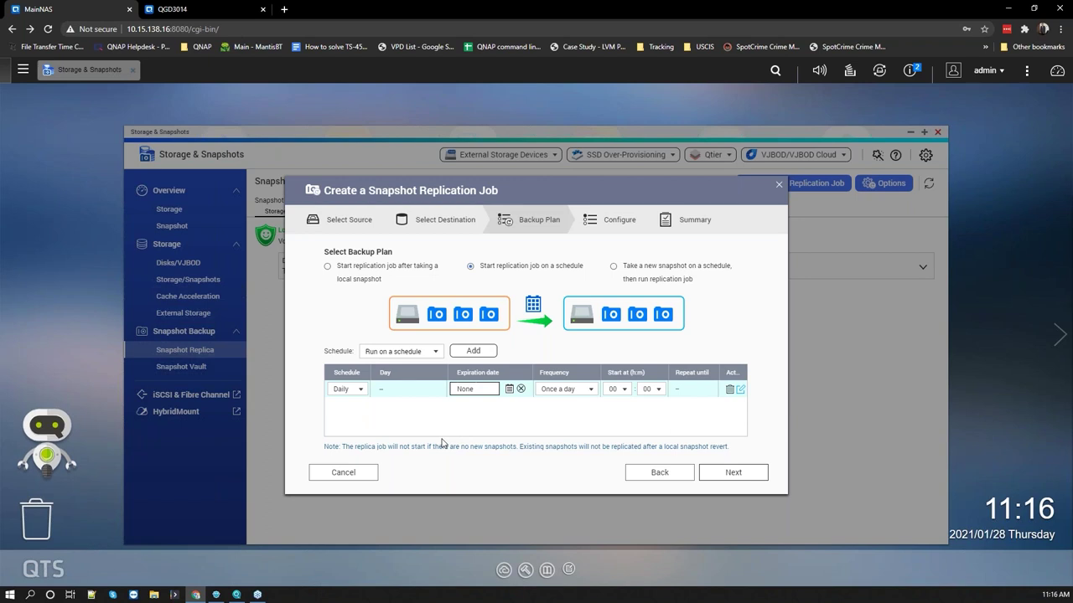
Step: Examine the schedule's frequency choices and the backup plan types, keeping the plan that starts the replication job on a schedule
click(564, 393)
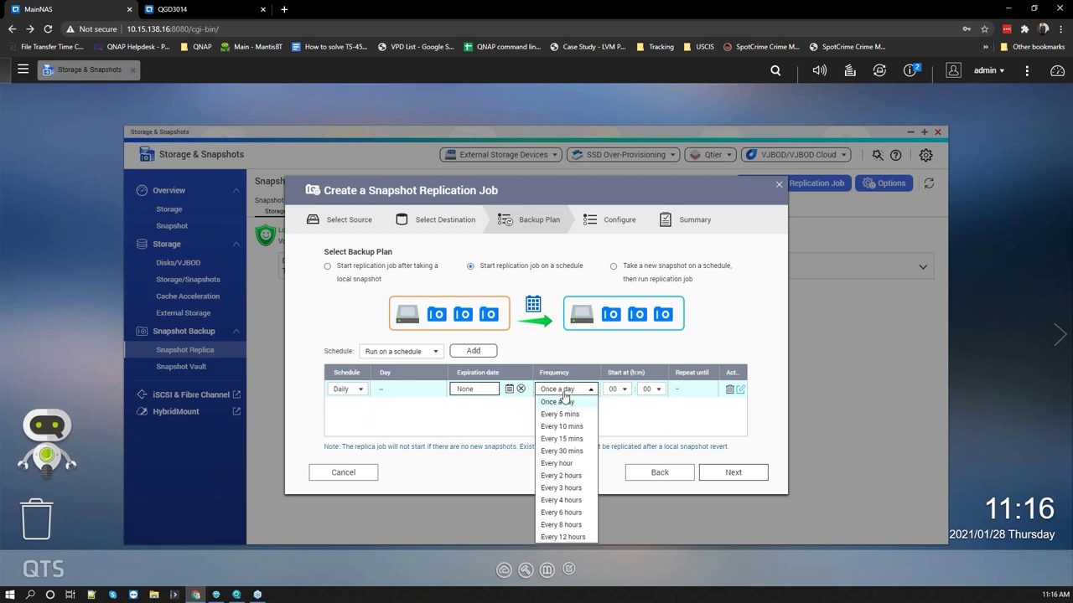
click(460, 419)
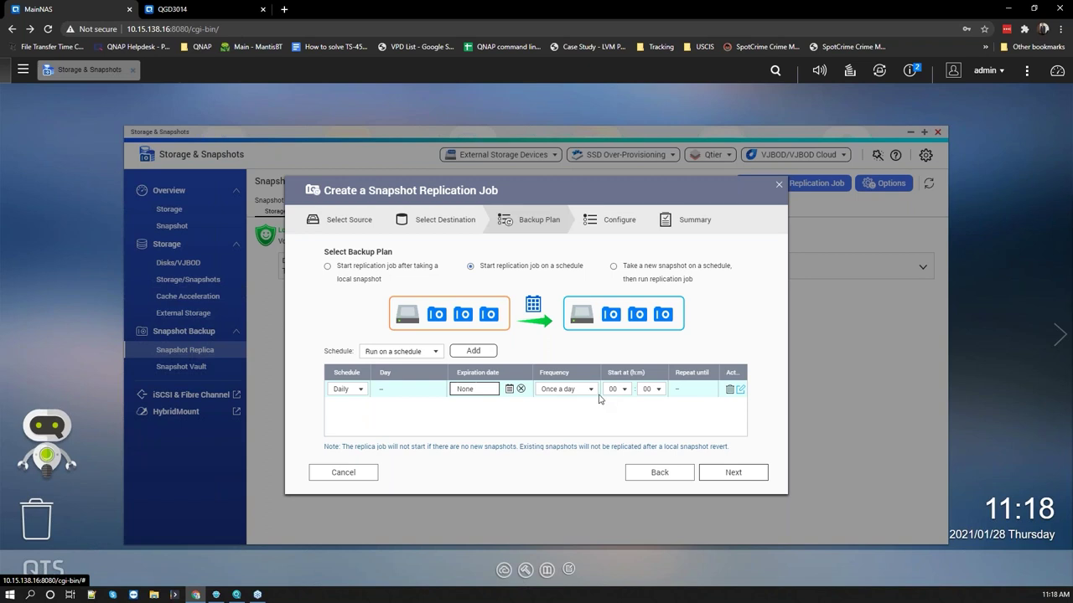
click(587, 391)
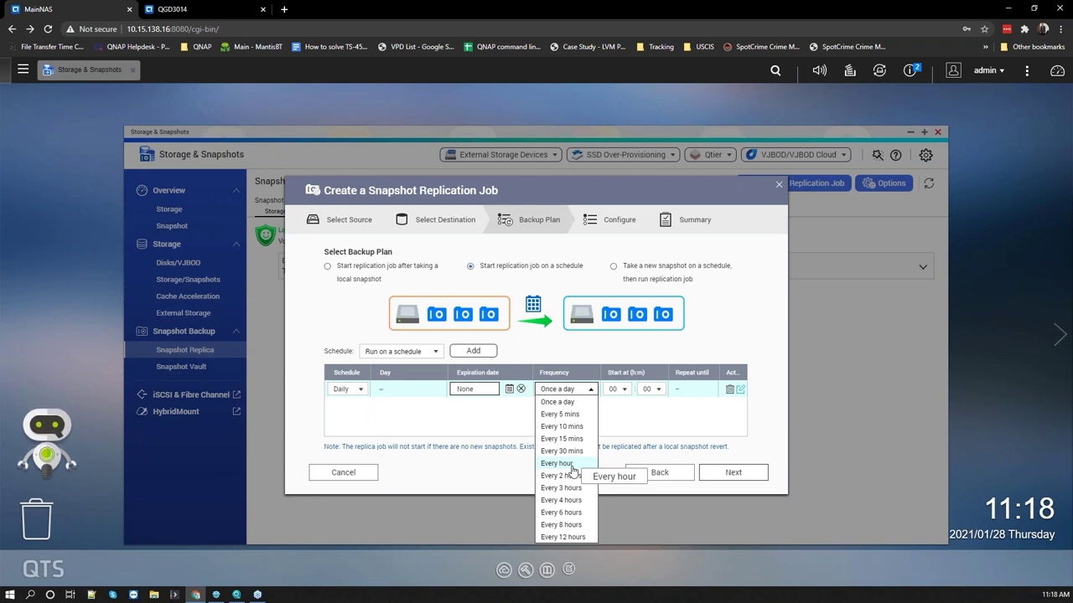
click(316, 315)
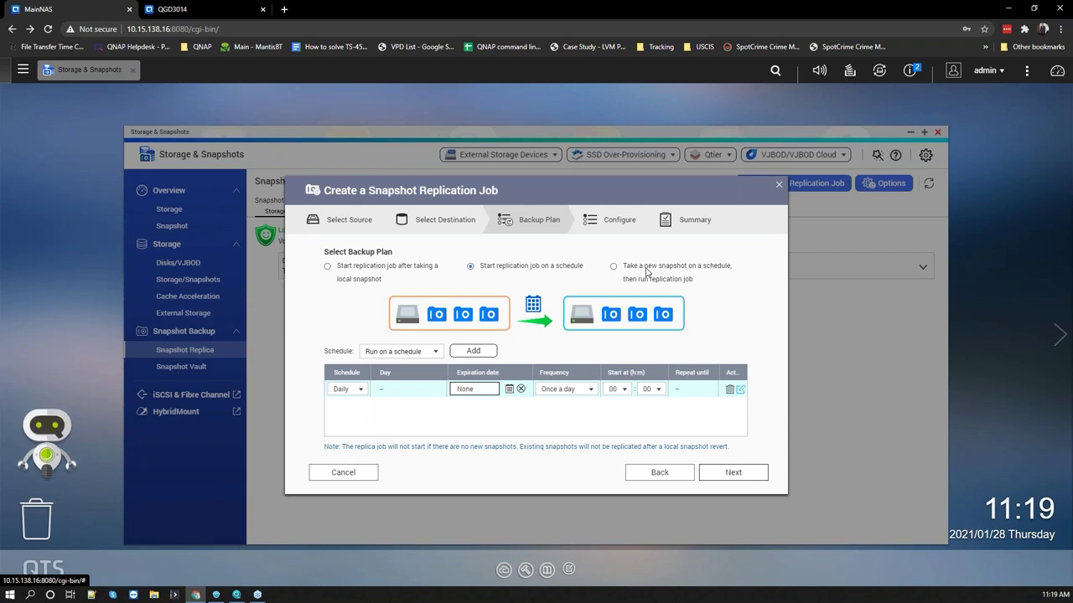
click(617, 268)
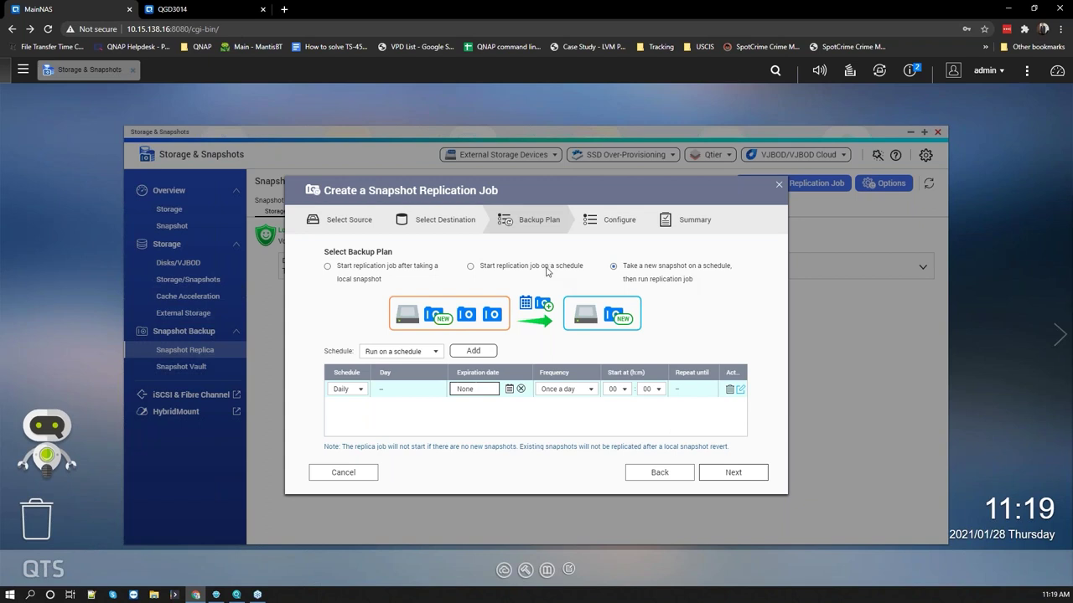
click(471, 267)
click(726, 472)
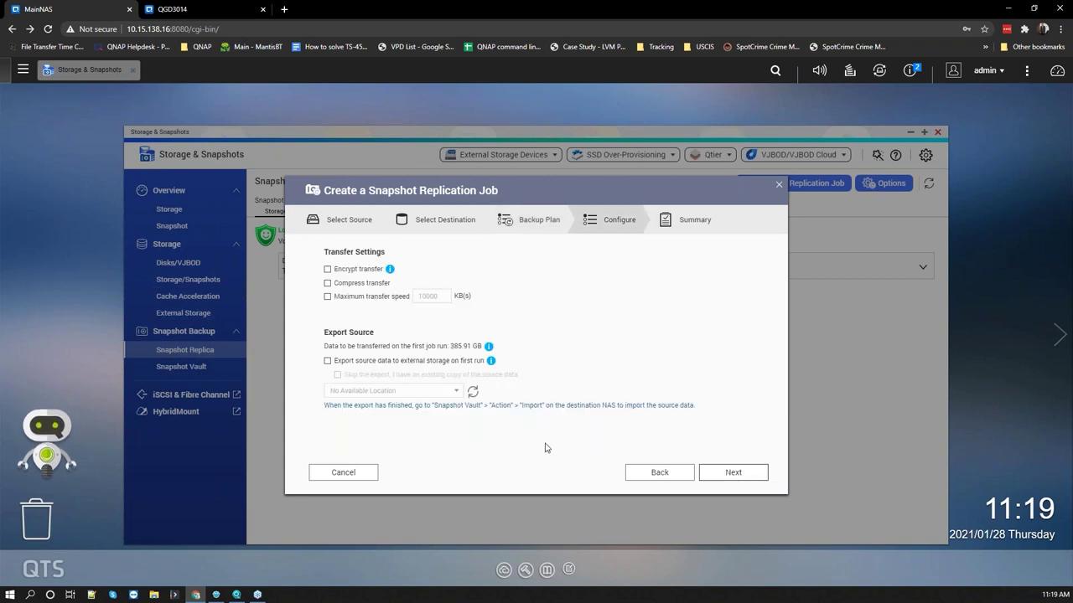
Step: Limit the job's maximum transfer speed to 10000 KB/s and cancel the replication job at its summary
click(354, 298)
click(730, 474)
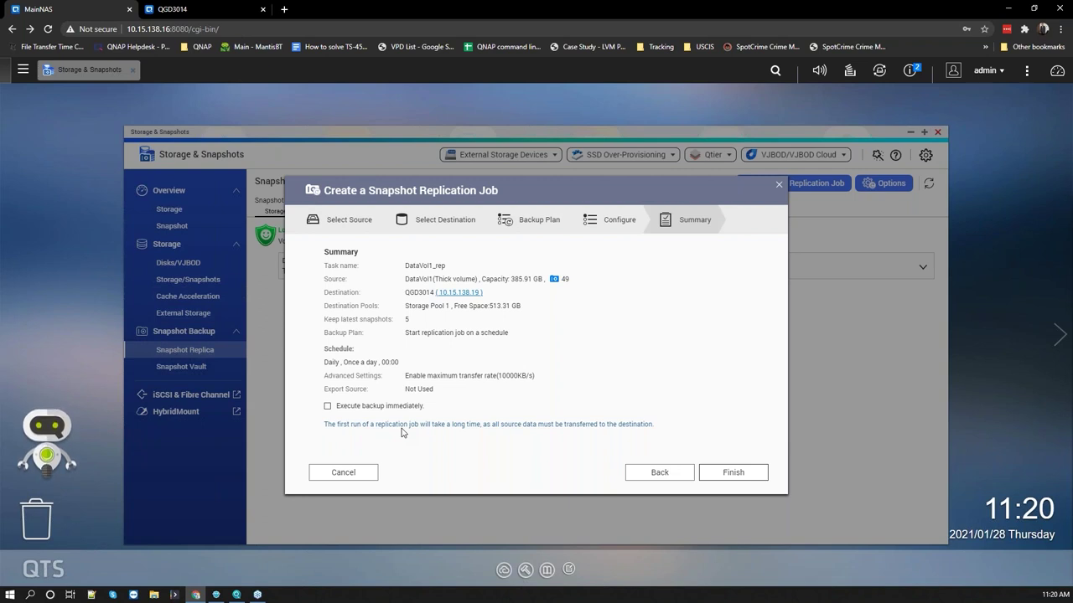
click(344, 476)
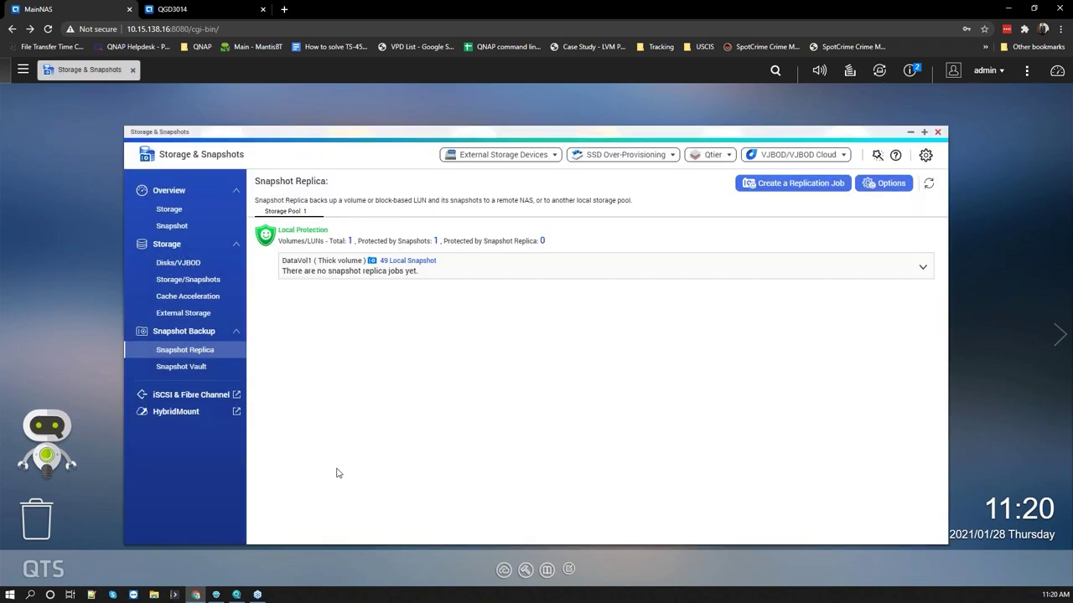
Step: Expand DataVol1's entry in Snapshot Replica and view the Snapshot Vault page on MainNAS
click(512, 271)
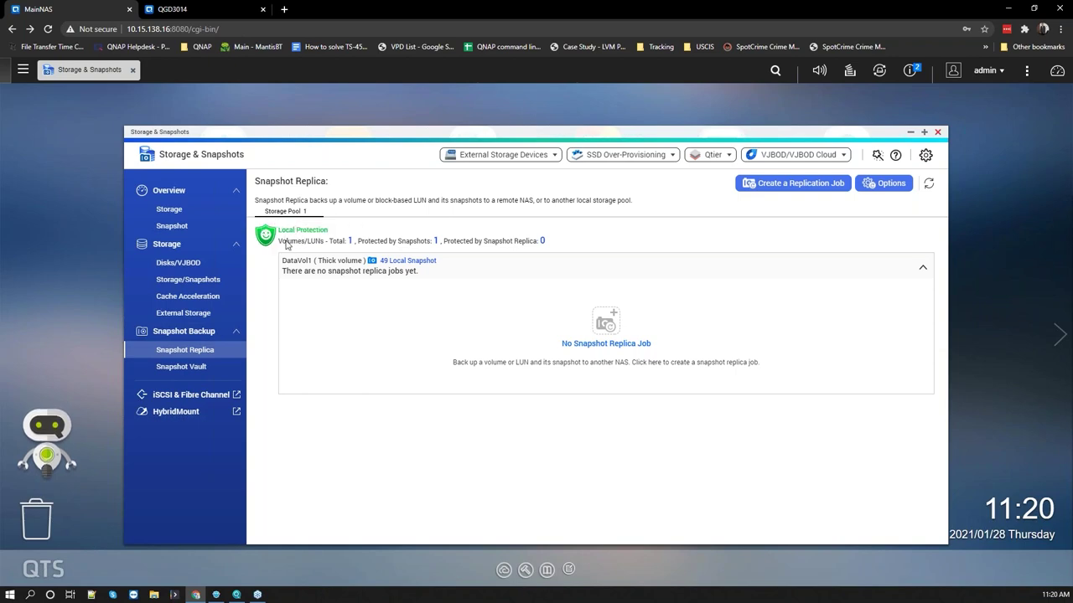
click(176, 367)
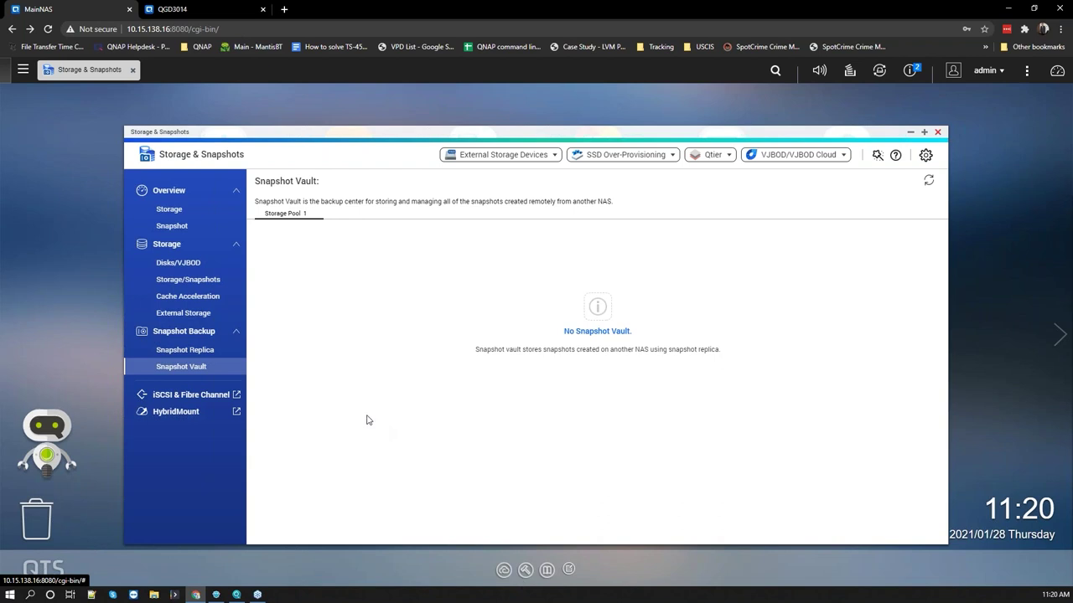
Step: View the Snapshot Vault on QGD3014 and the storage space list on MainNAS, and close Storage & Snapshots there
key(ctrl+Tab)
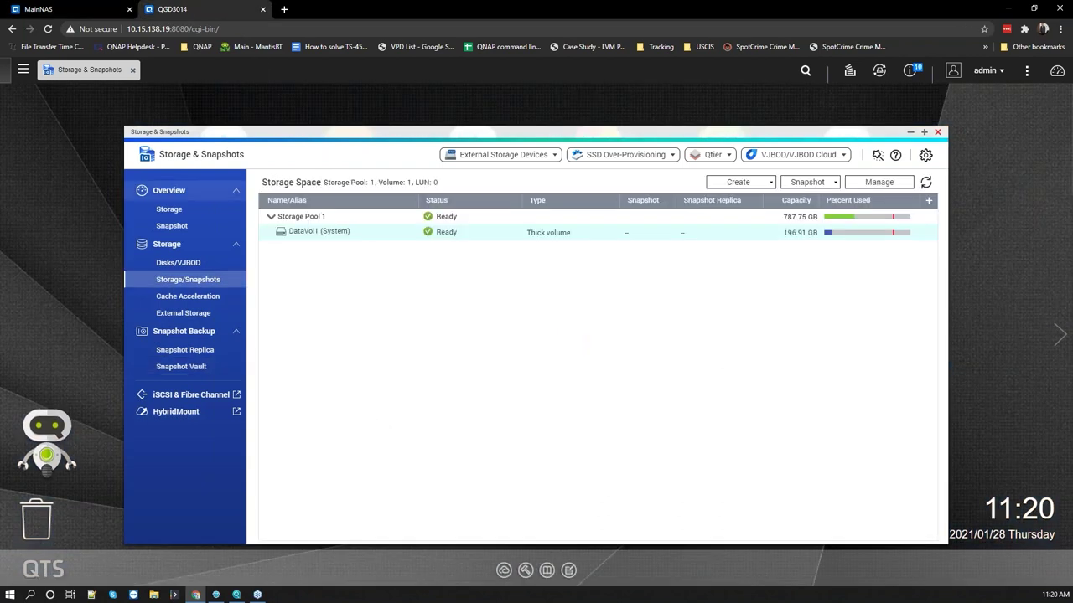
click(204, 366)
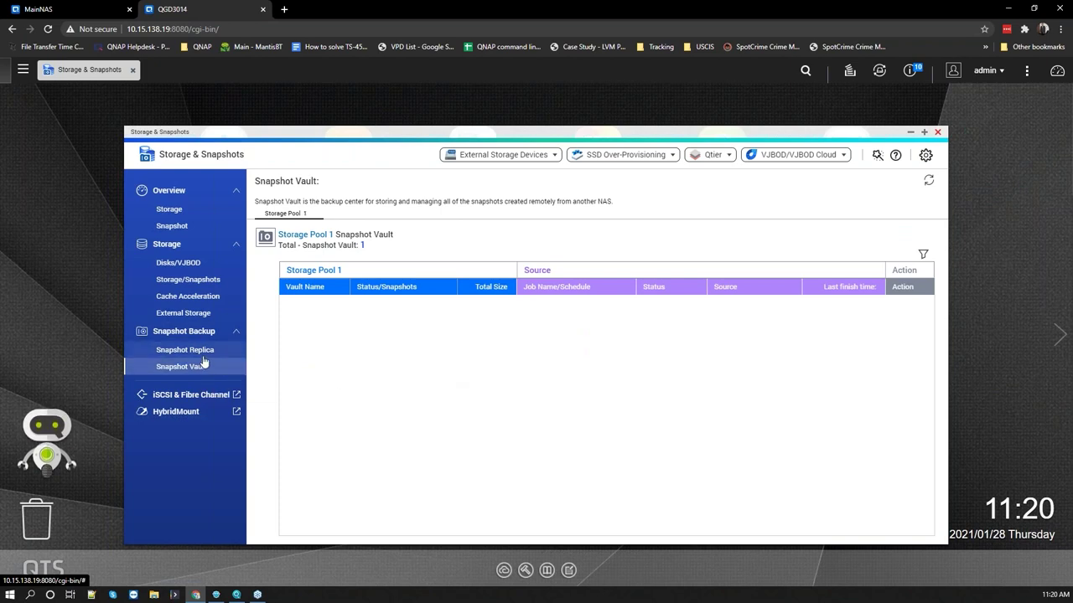
click(50, 9)
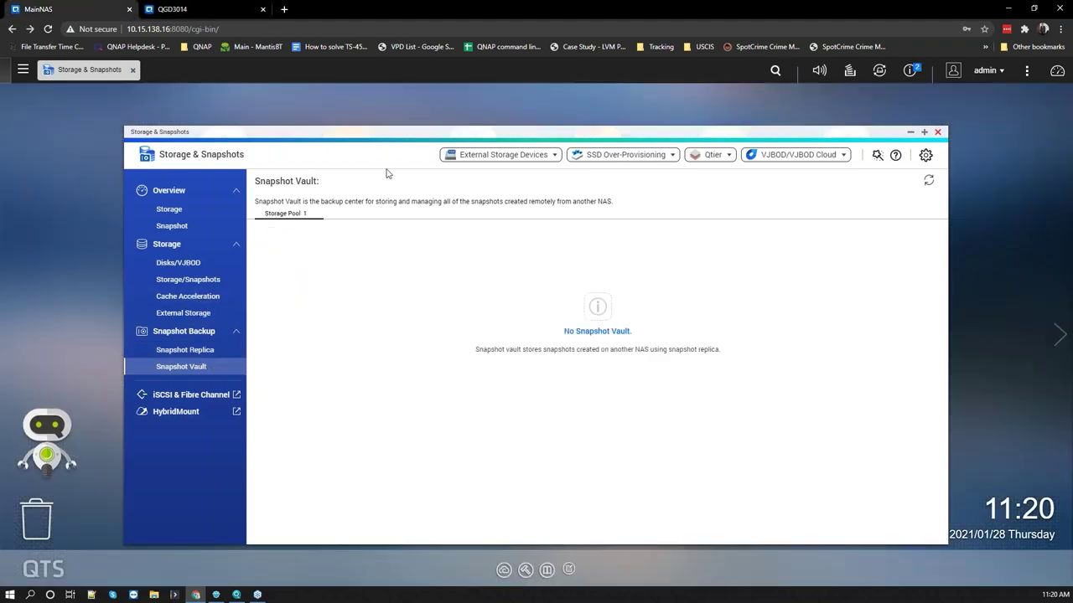
click(209, 285)
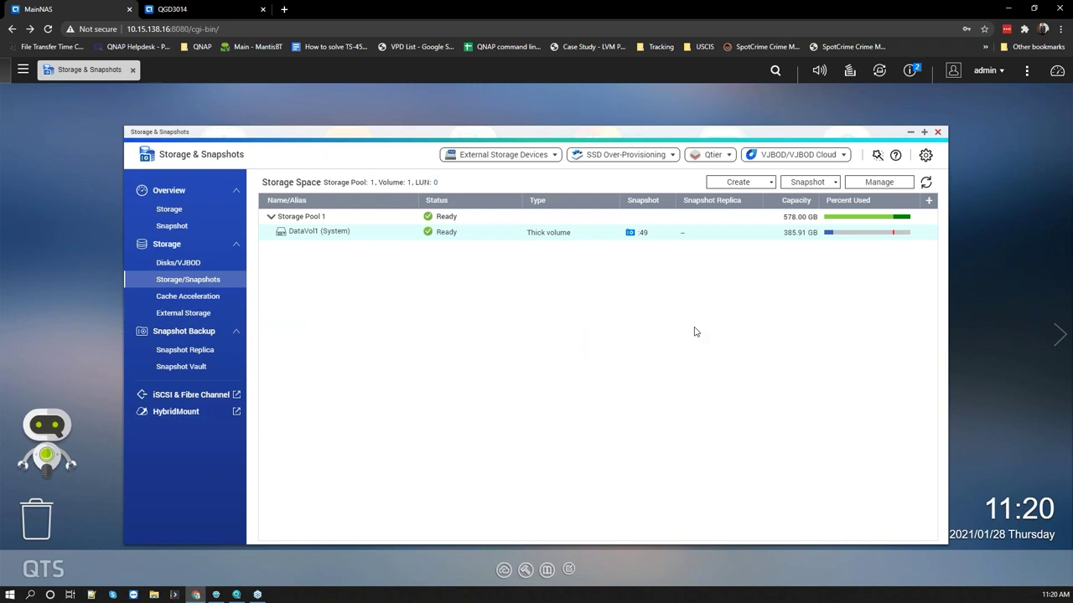
click(937, 132)
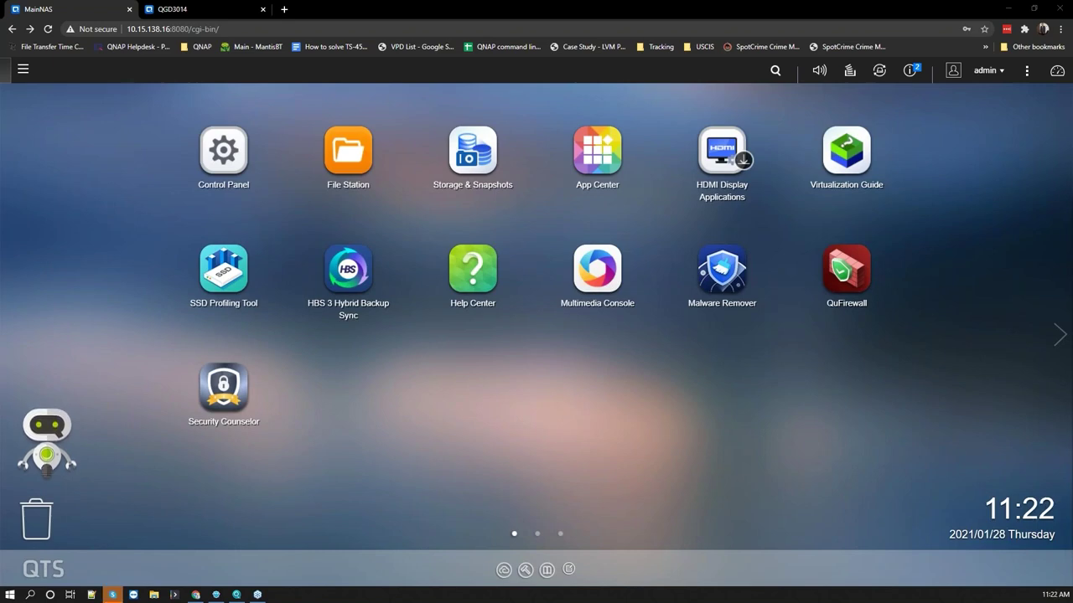
Step: Switch to Skype, open the Ransomware Webinar Questions document from the colleague's shared link, and return to the MainNAS desktop
click(112, 595)
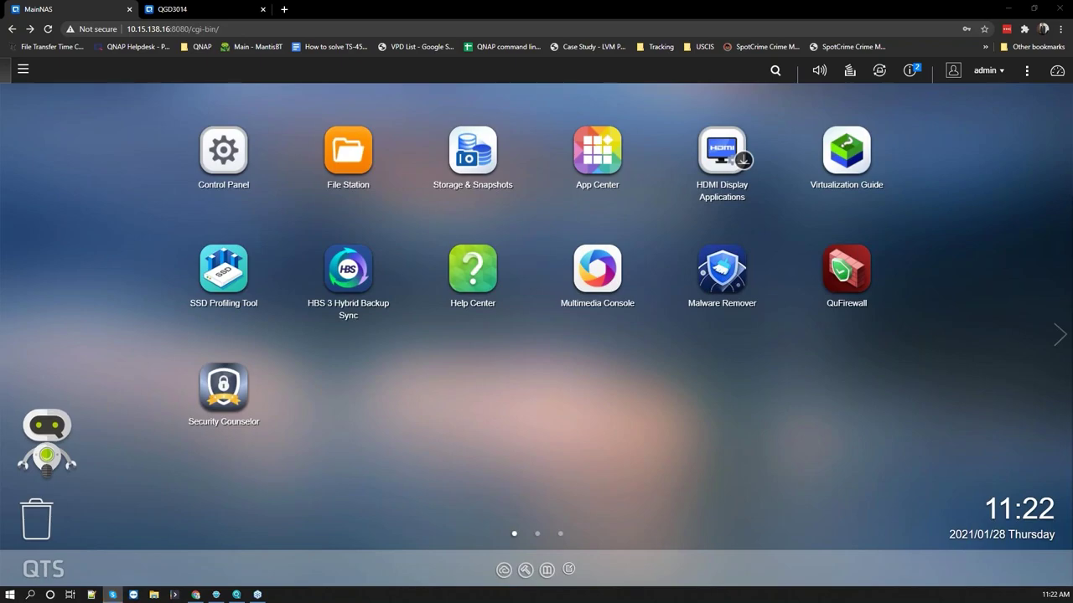
click(110, 211)
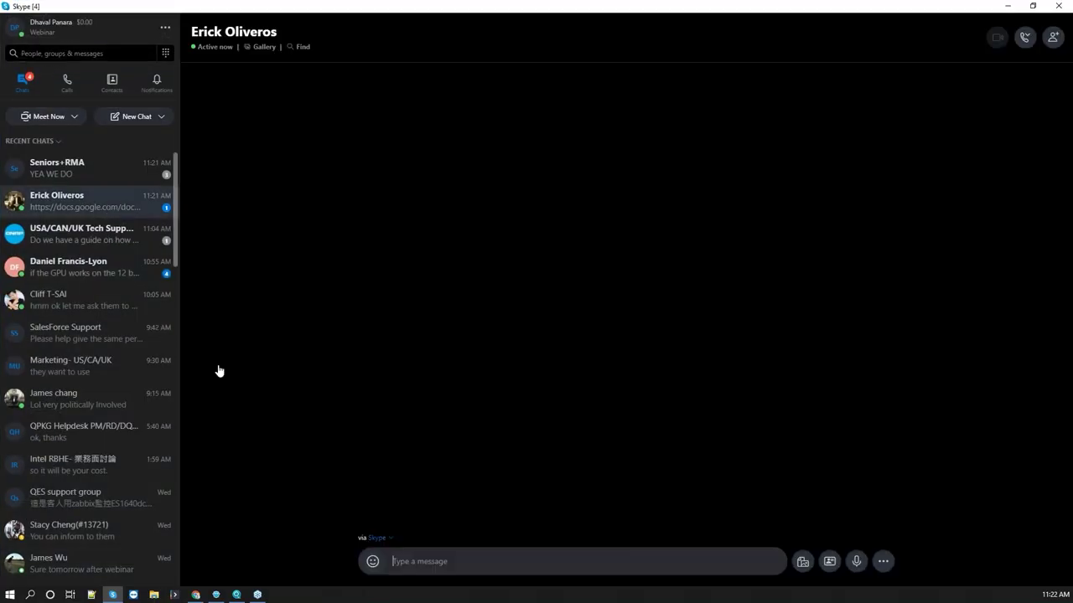
click(486, 449)
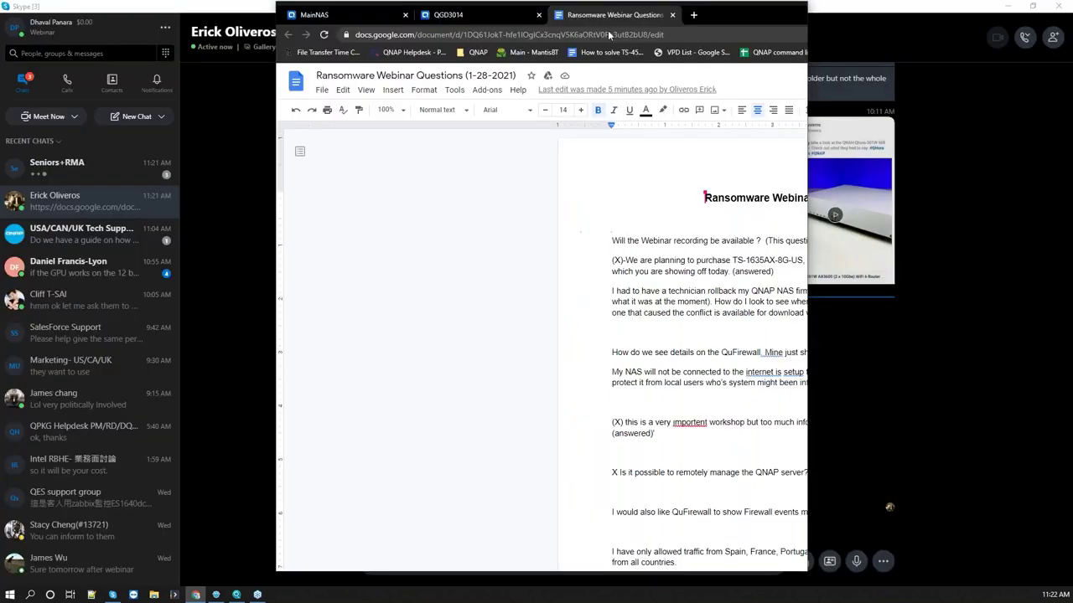
key(alt+Tab)
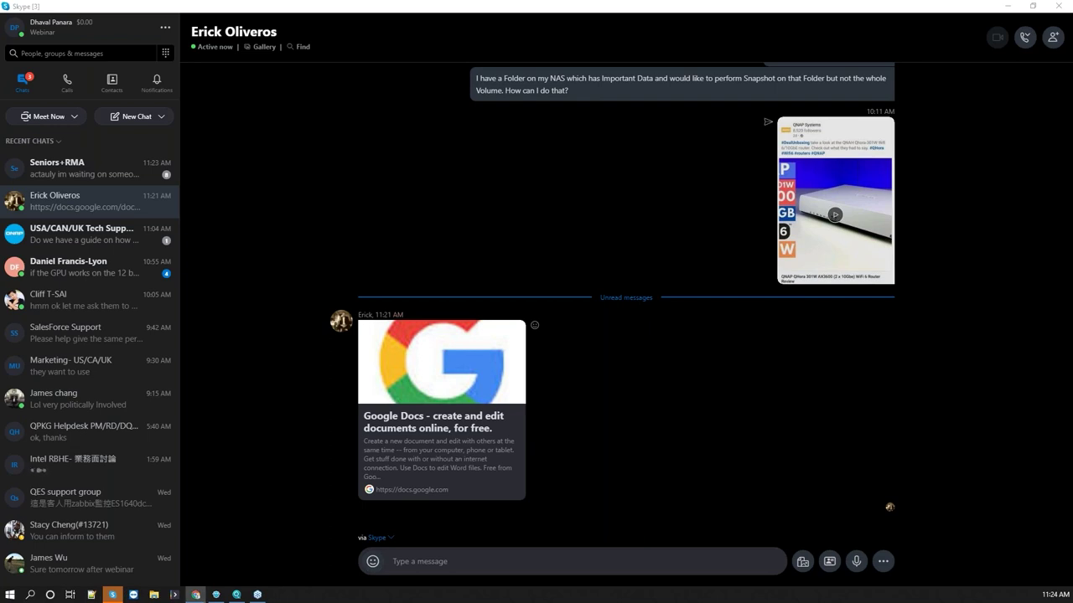
click(1007, 5)
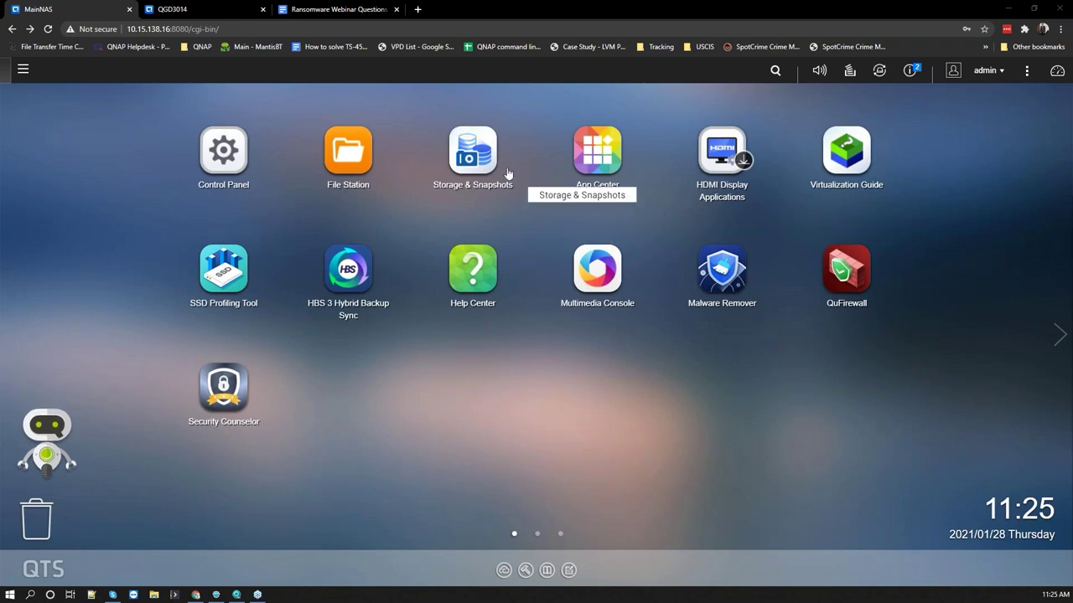
Step: Open the Antivirus settings in Control Panel and view the list of scan jobs
click(474, 164)
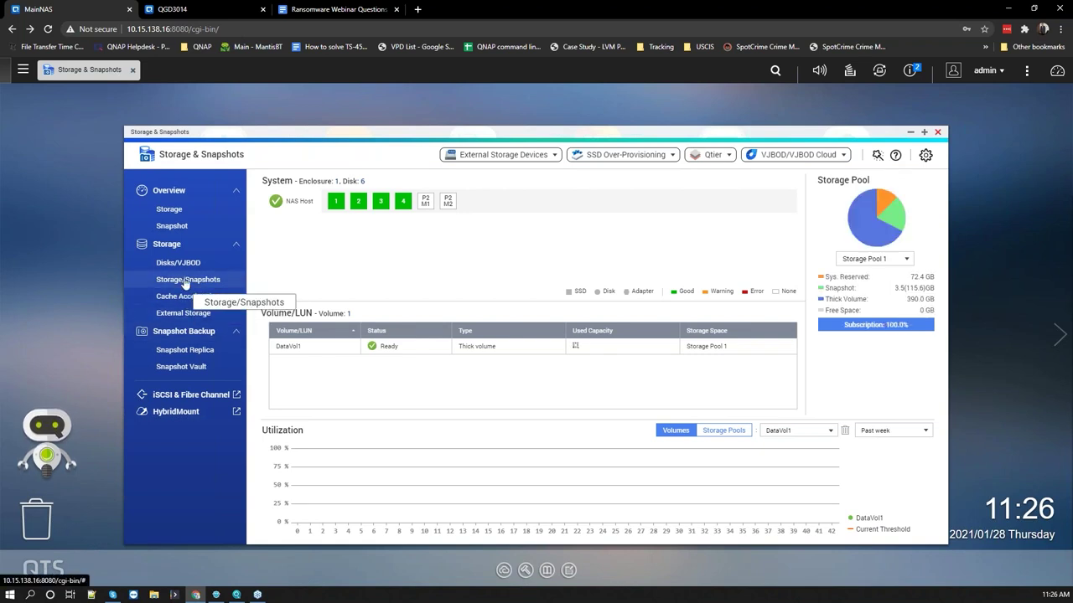
click(937, 132)
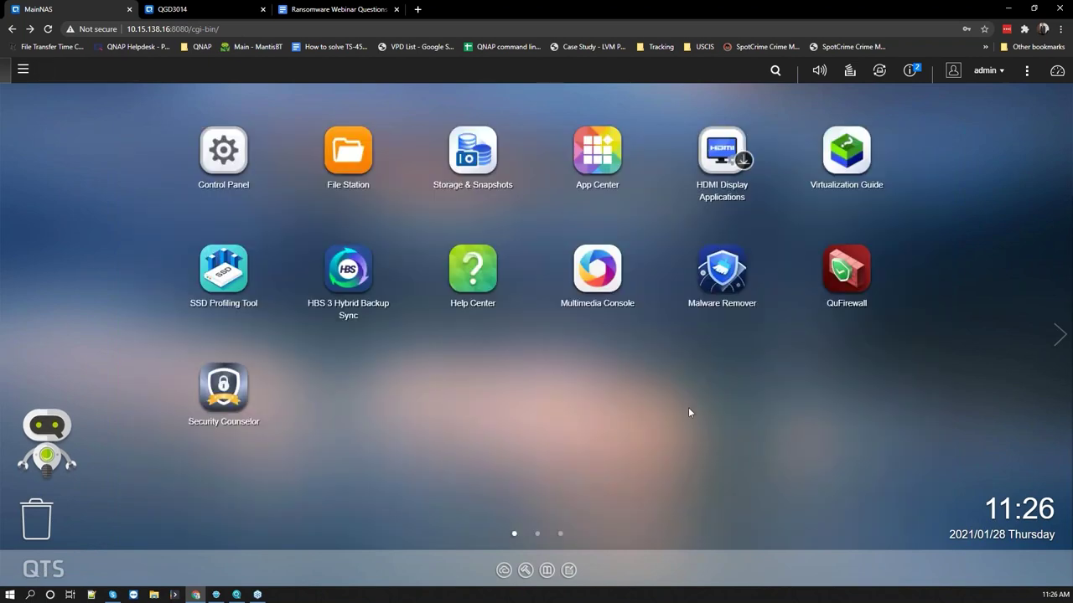
click(222, 151)
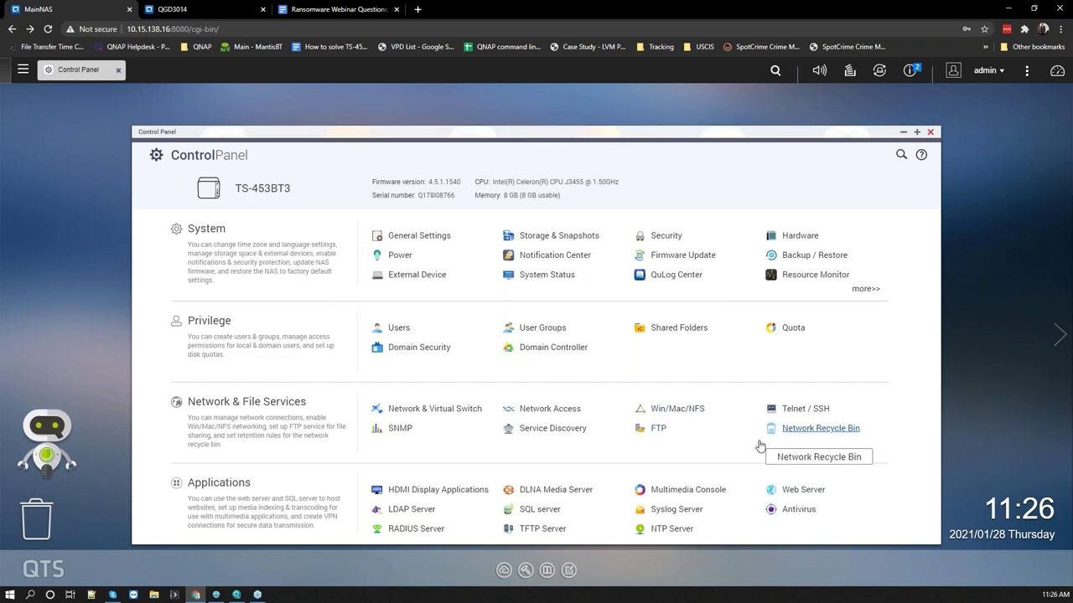
click(806, 509)
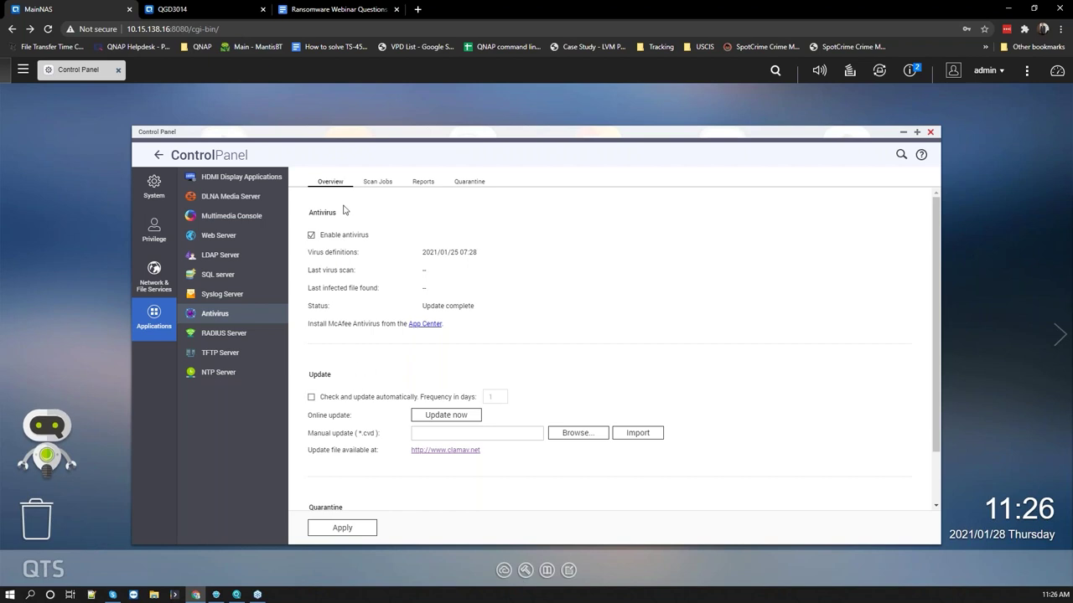
click(367, 186)
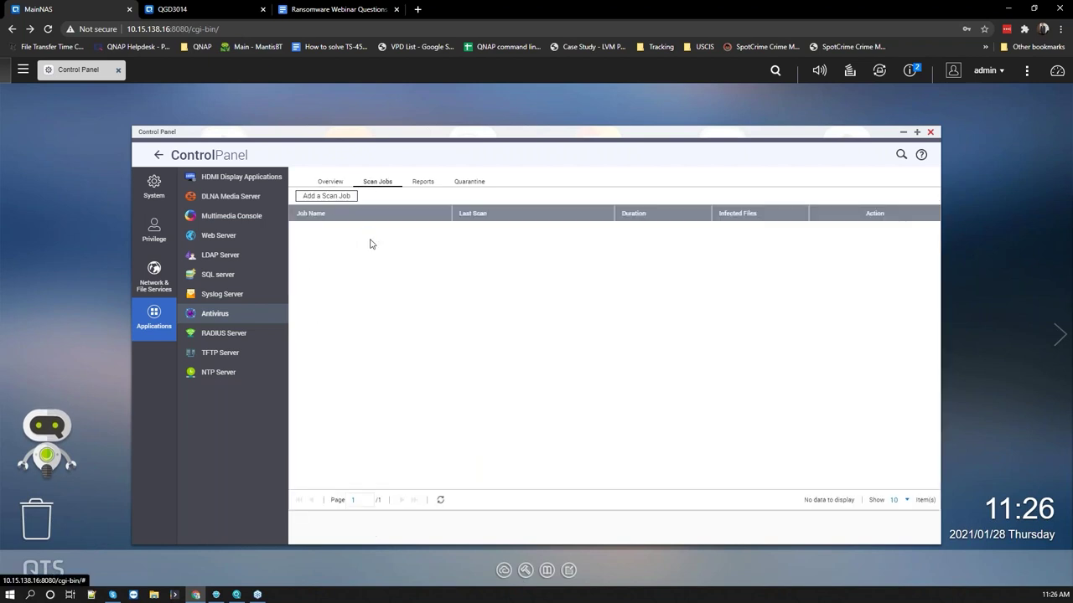
Step: Start an antivirus scan job named AllFolders covering all folders and cancel it at the schedule options
click(330, 196)
click(433, 287)
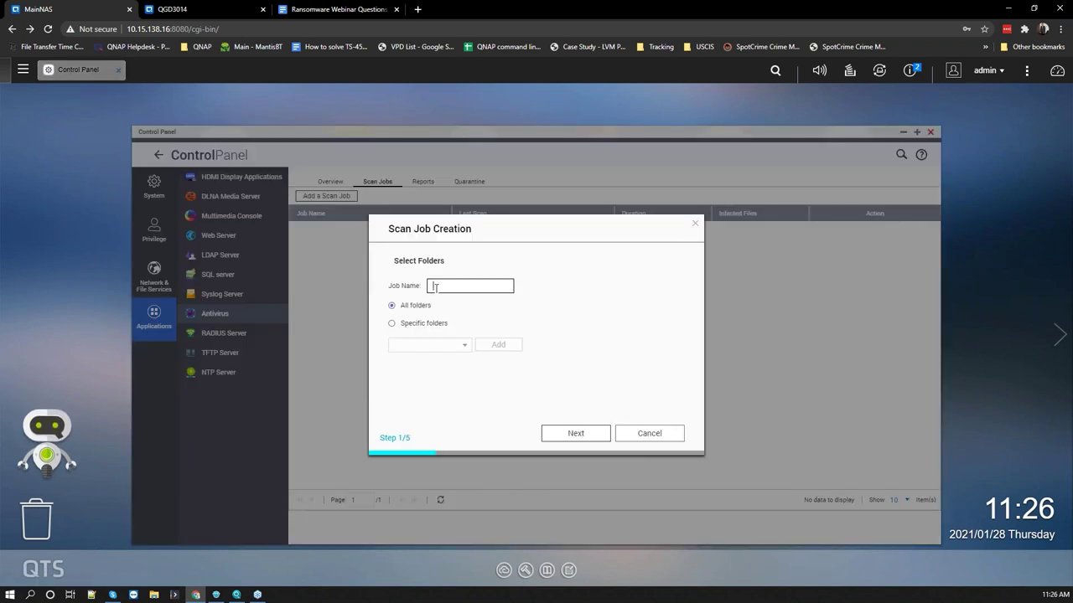
text(AllFo)
text(lders)
click(574, 433)
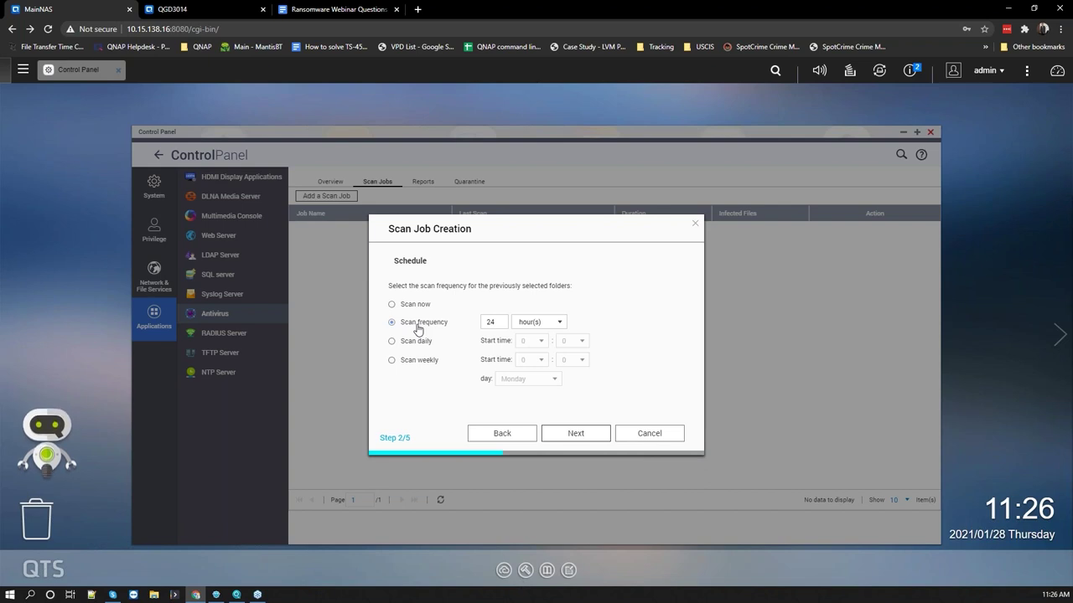
click(643, 435)
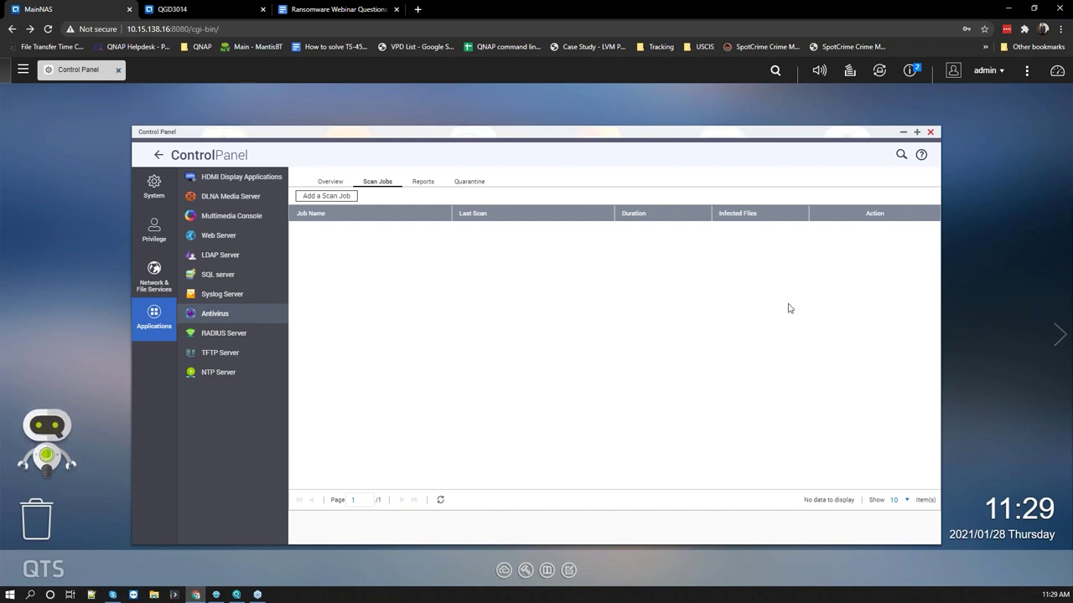
Step: View the storage space list and the iSCSI target list without launching the Quick Configuration Wizard, and close both apps
click(149, 187)
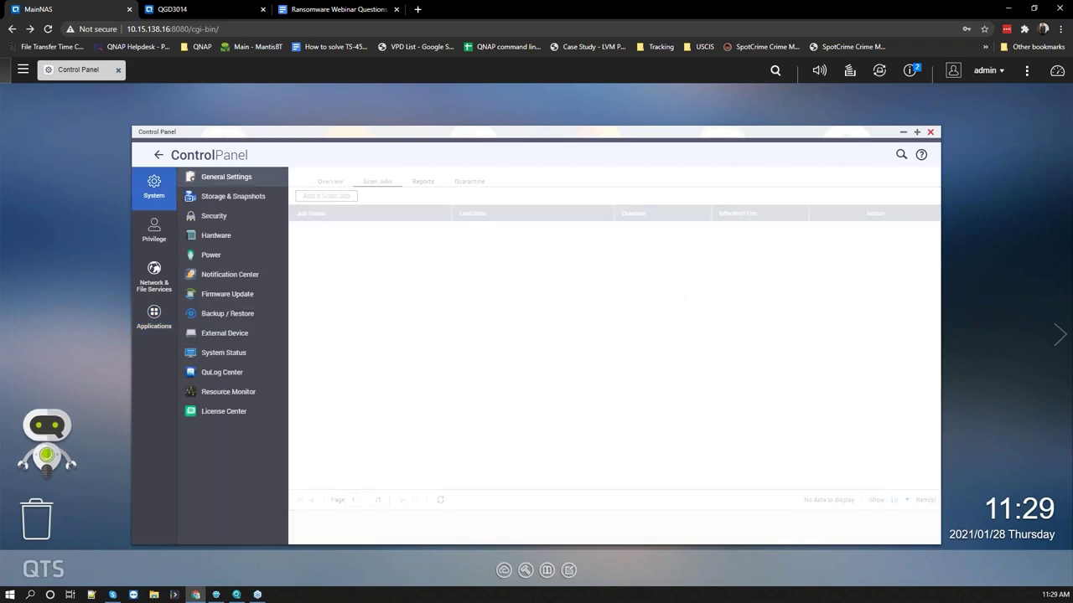
click(209, 196)
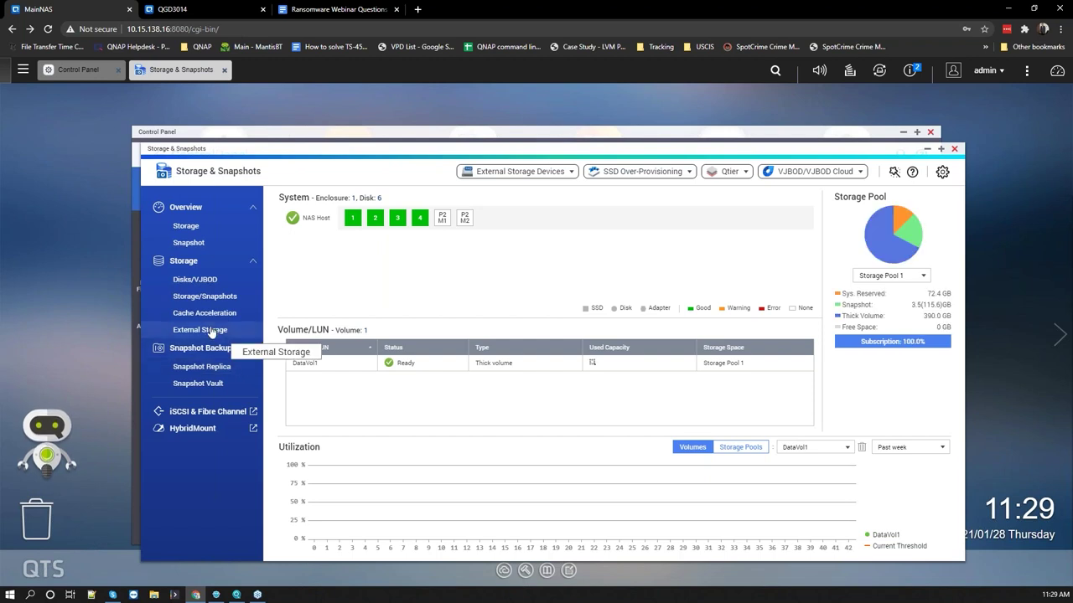
click(206, 297)
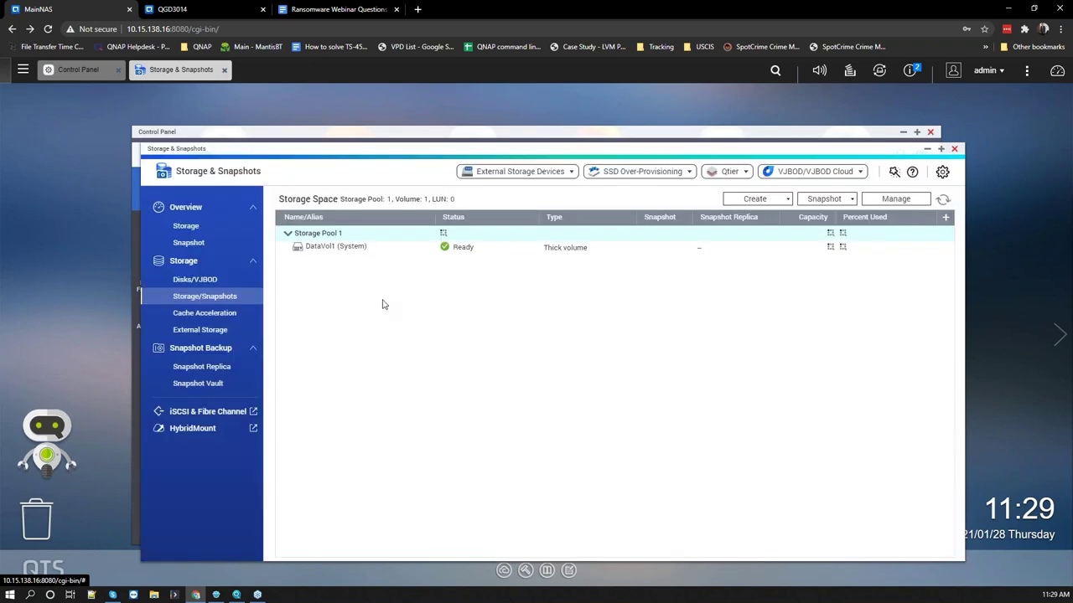
click(210, 415)
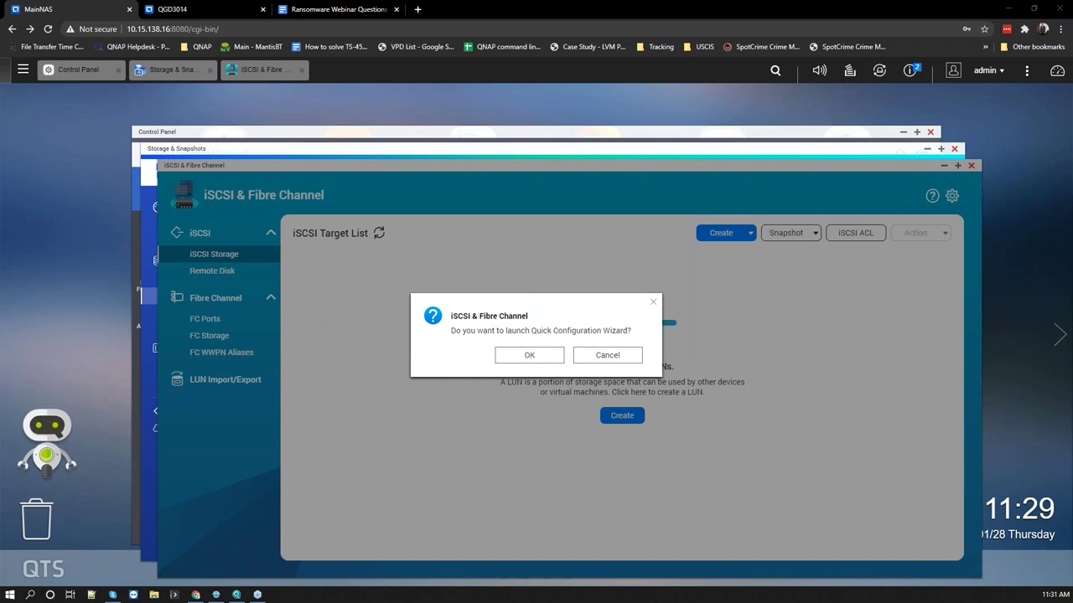
click(589, 359)
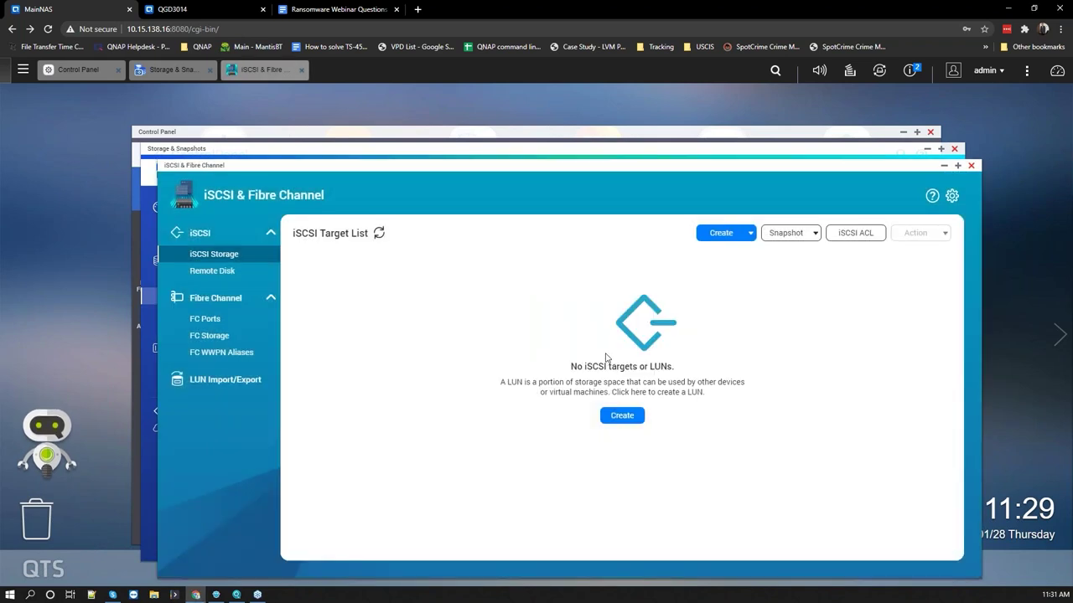
click(970, 167)
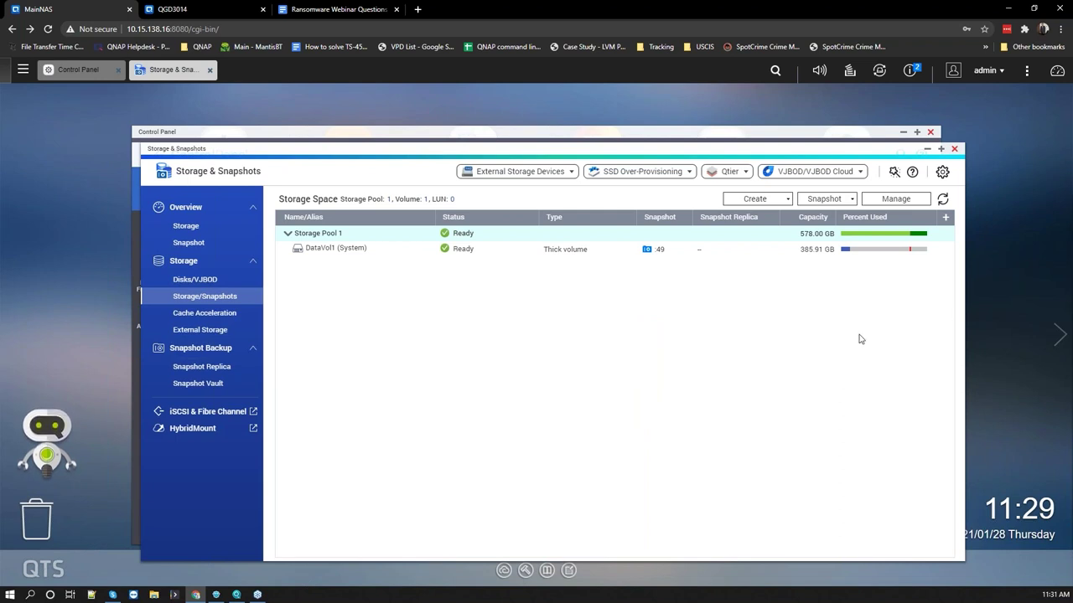
click(954, 150)
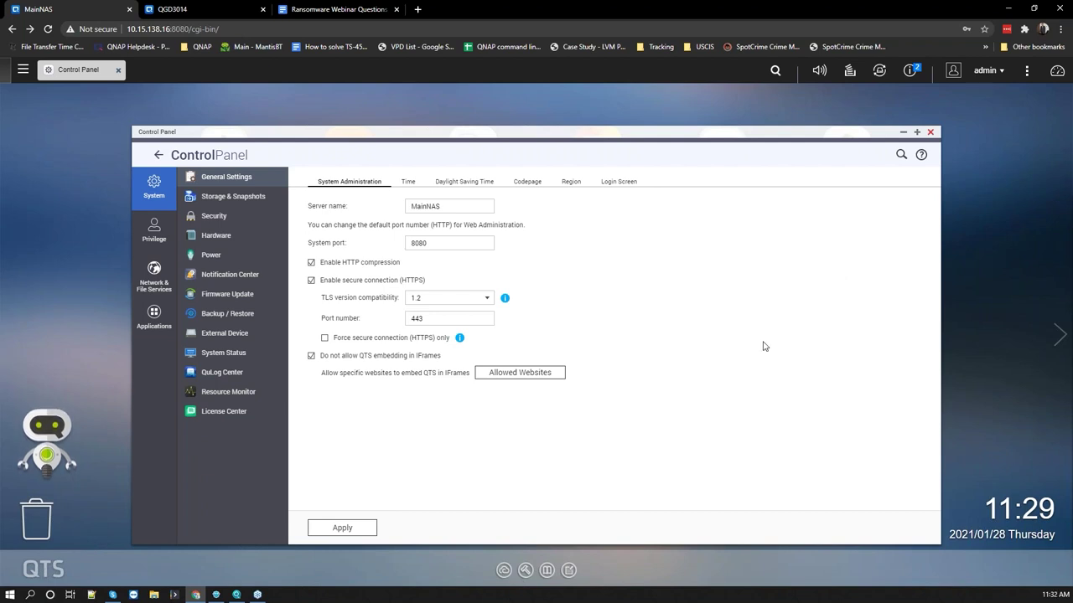
Step: Start creating a snapshot shared folder and examine its advanced settings and storage pool choices
click(154, 239)
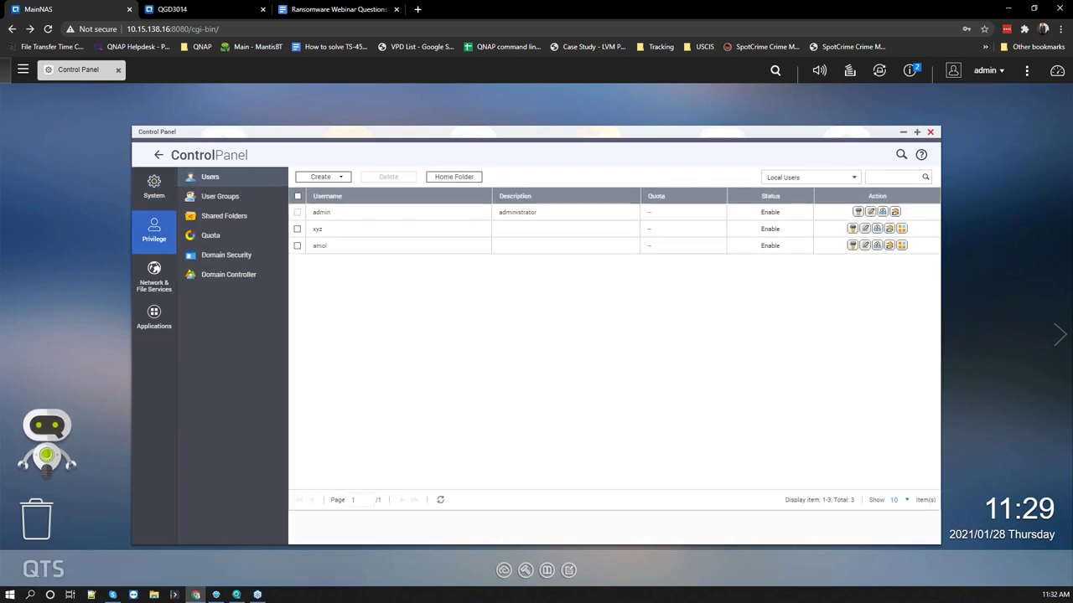
click(211, 218)
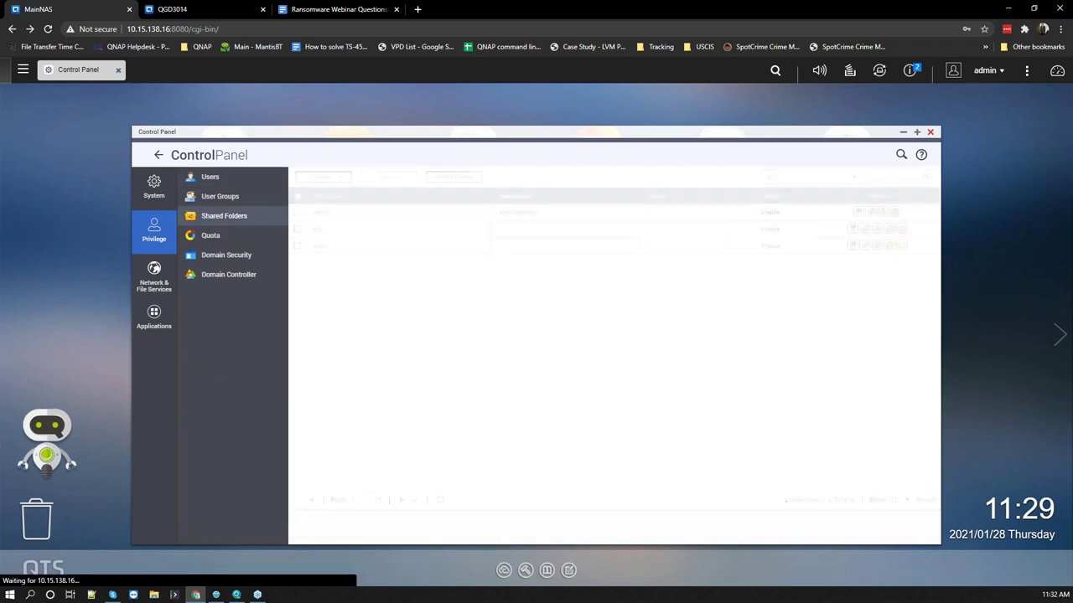
click(324, 199)
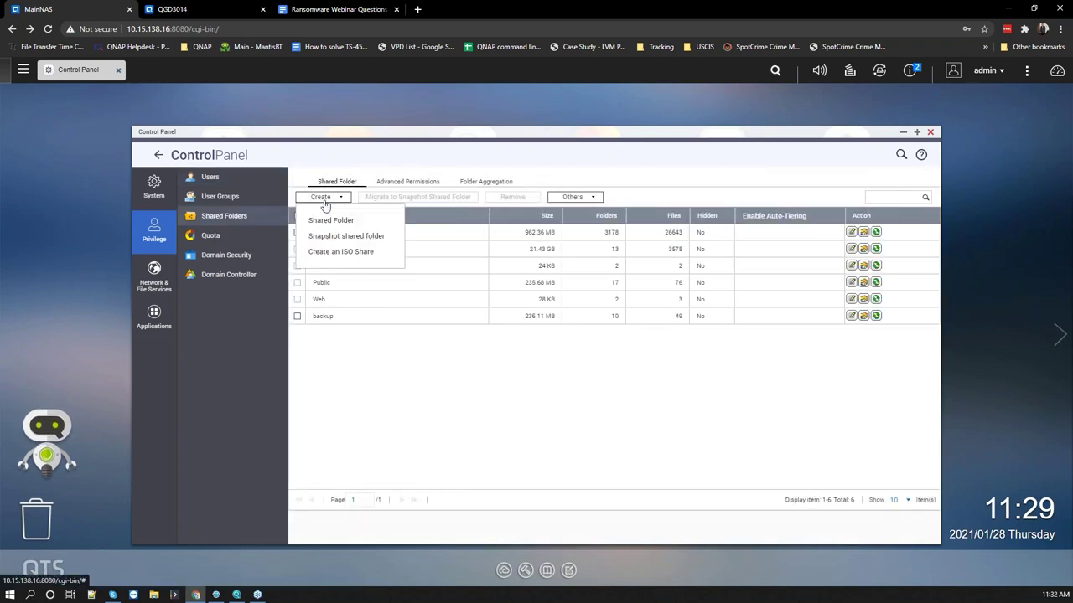
click(332, 238)
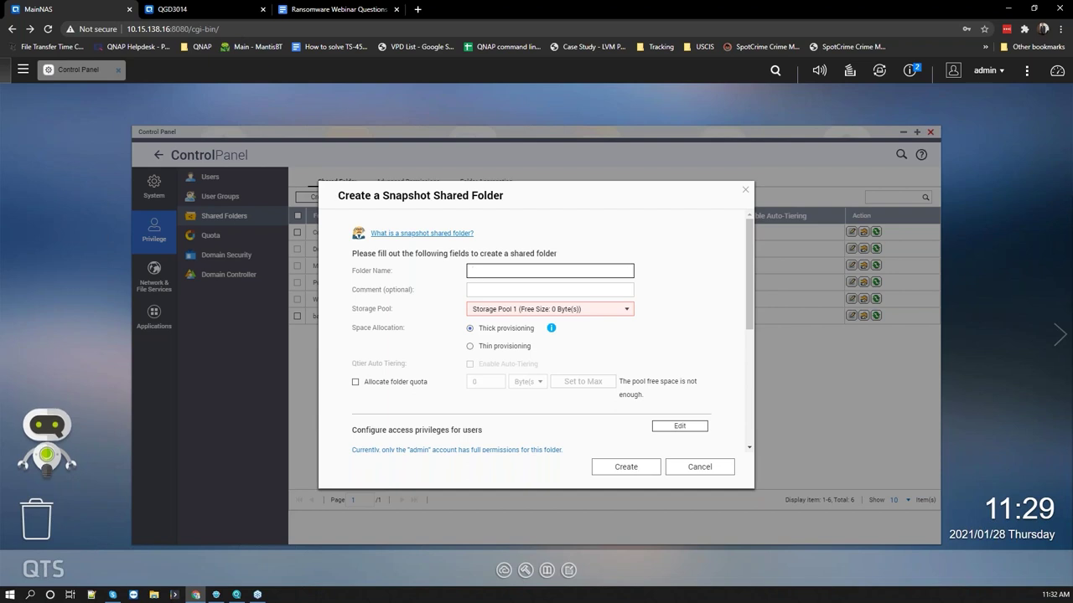
scroll(402, 326, down, 2)
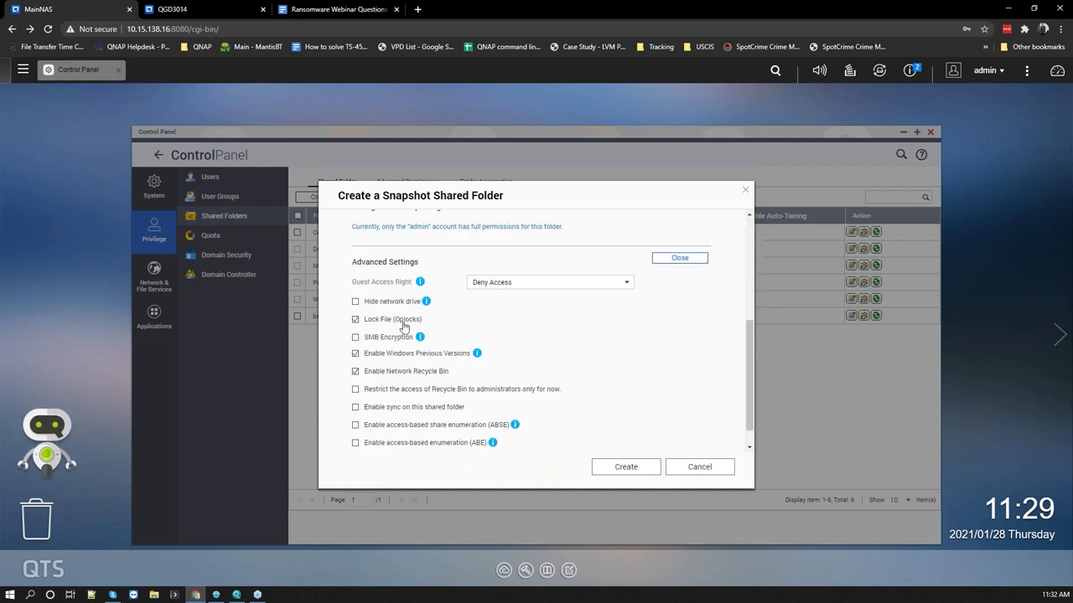
scroll(403, 327, up, 2)
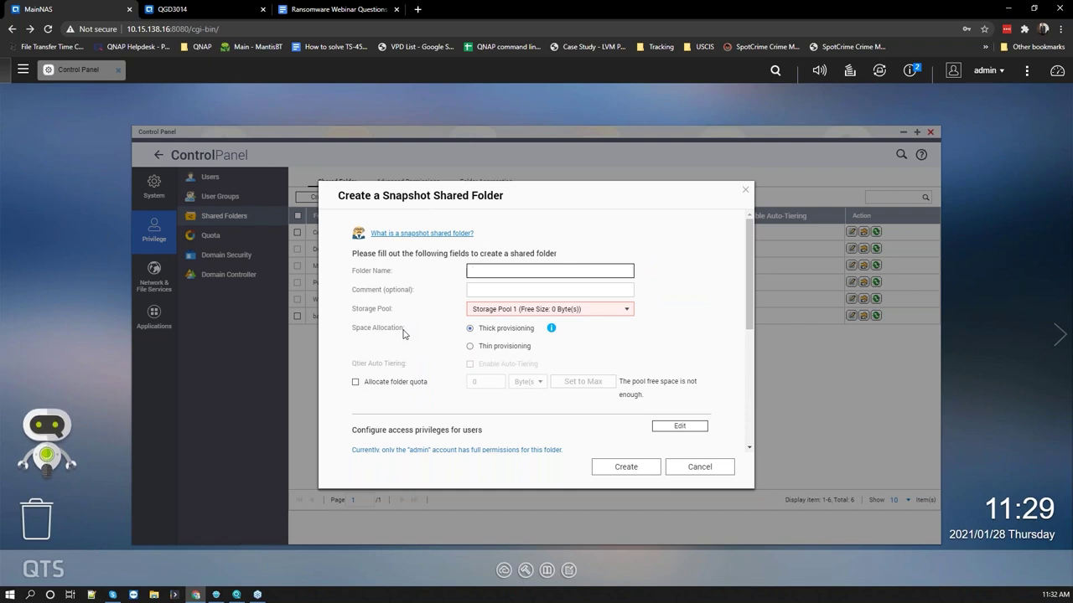
click(545, 309)
click(528, 318)
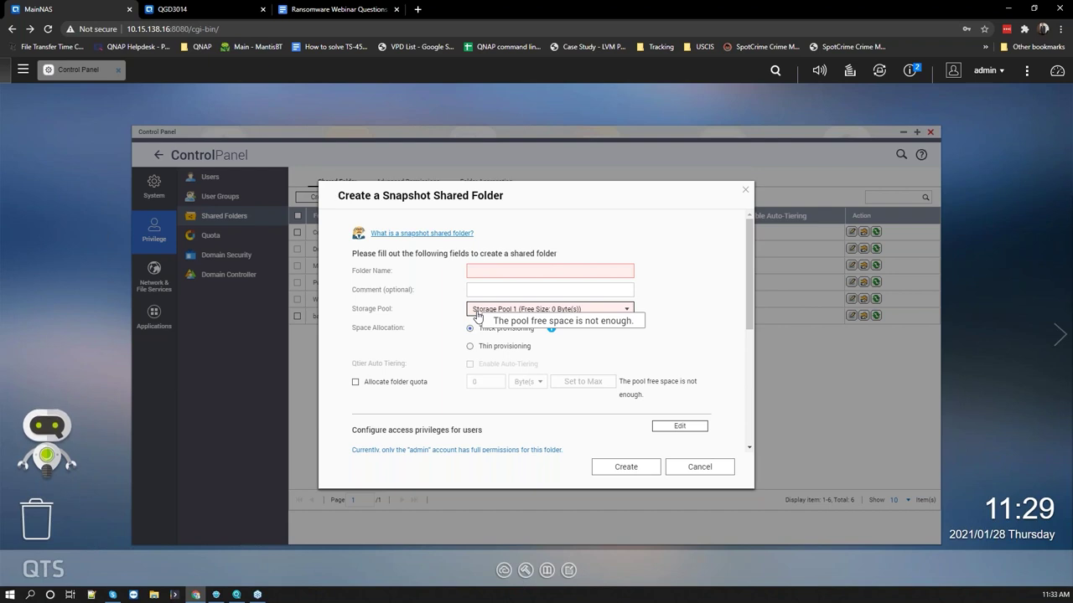
Step: Name the new snapshot shared folder Snapshot, cancel its creation and close Control Panel
click(482, 270)
text(Snp)
key(BackSpace)
text(apso)
key(BackSpace)
text(hot)
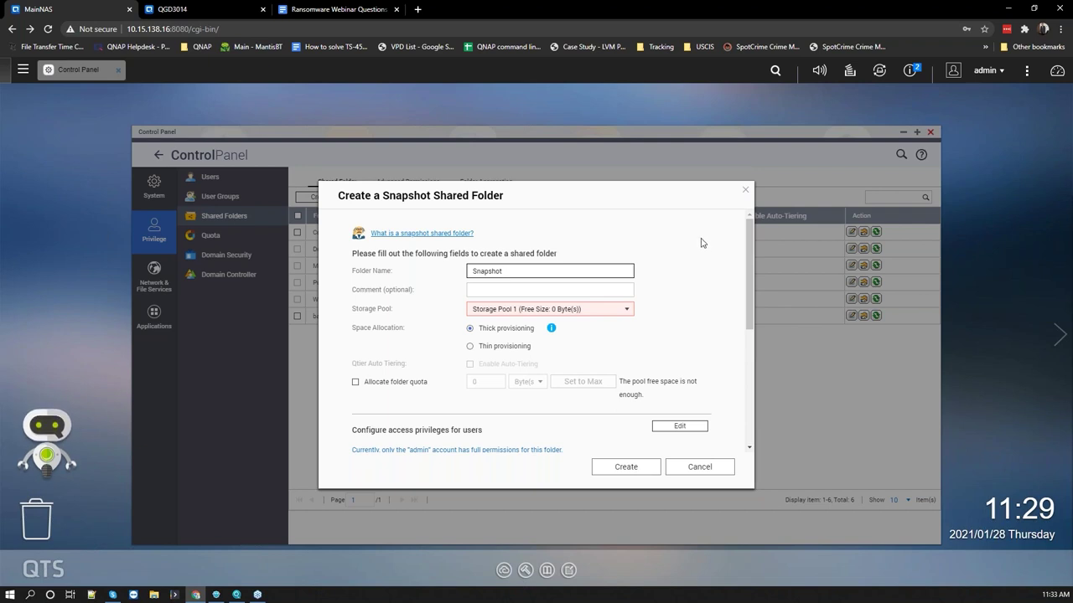
click(745, 189)
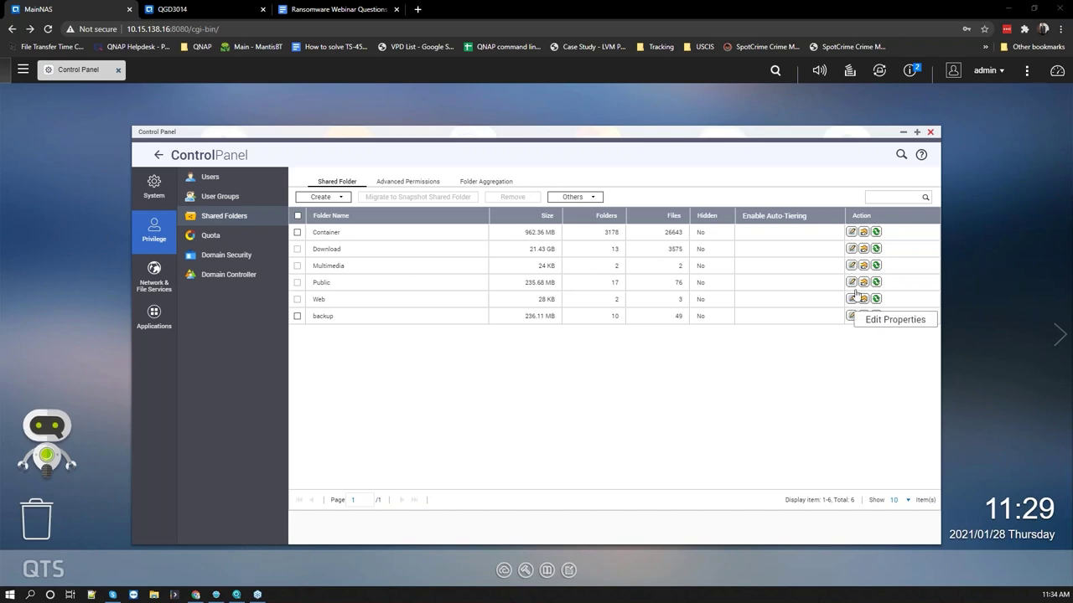
click(929, 132)
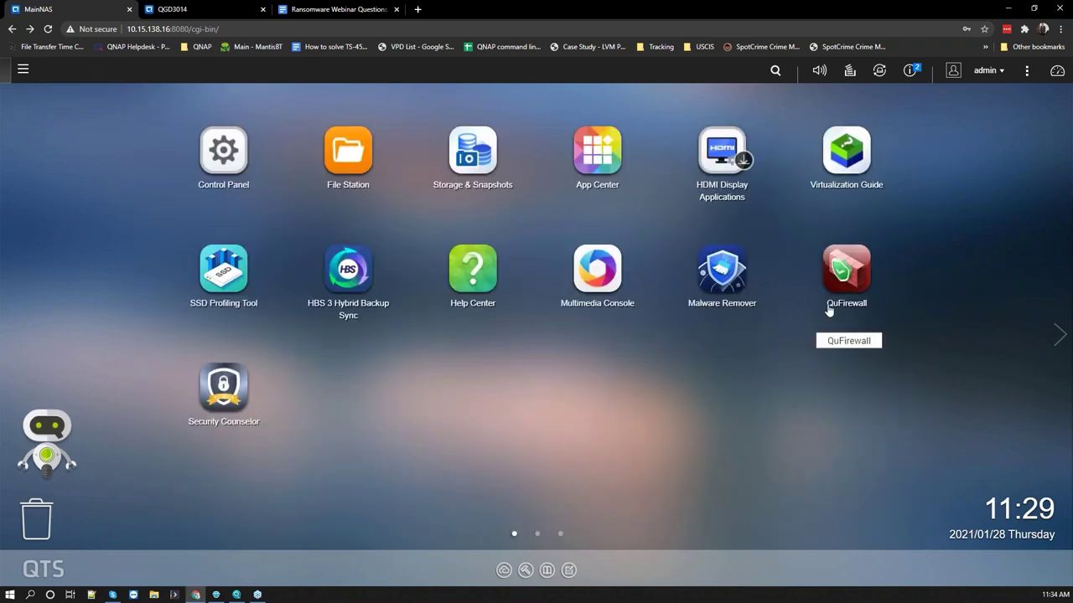
Step: Examine the firewall events in QuFirewall and their logging and alert settings, leaving the settings without applying anything
click(846, 268)
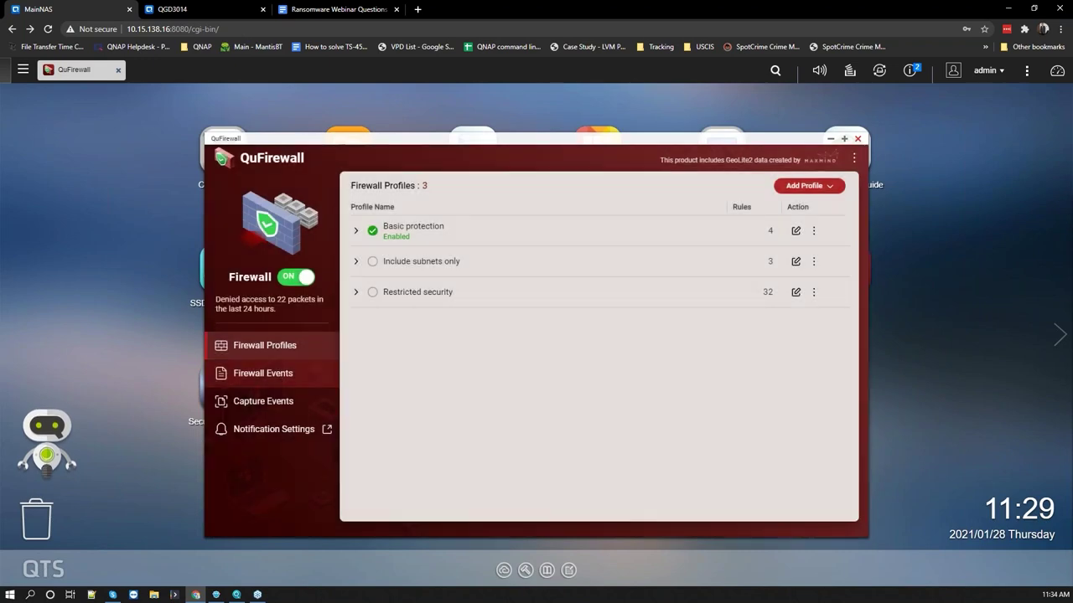
click(262, 373)
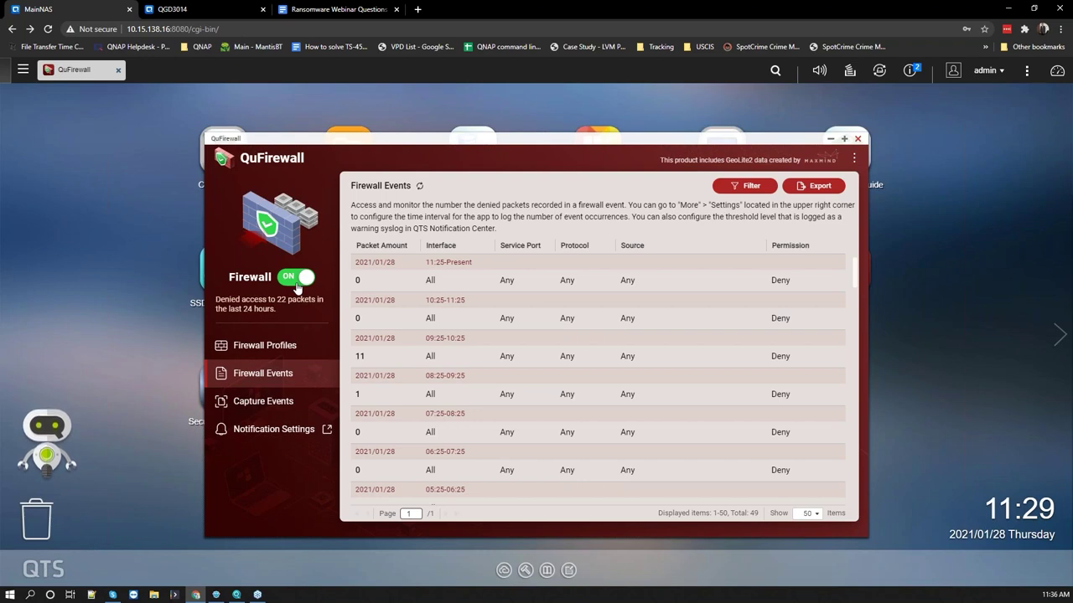
click(853, 159)
click(821, 185)
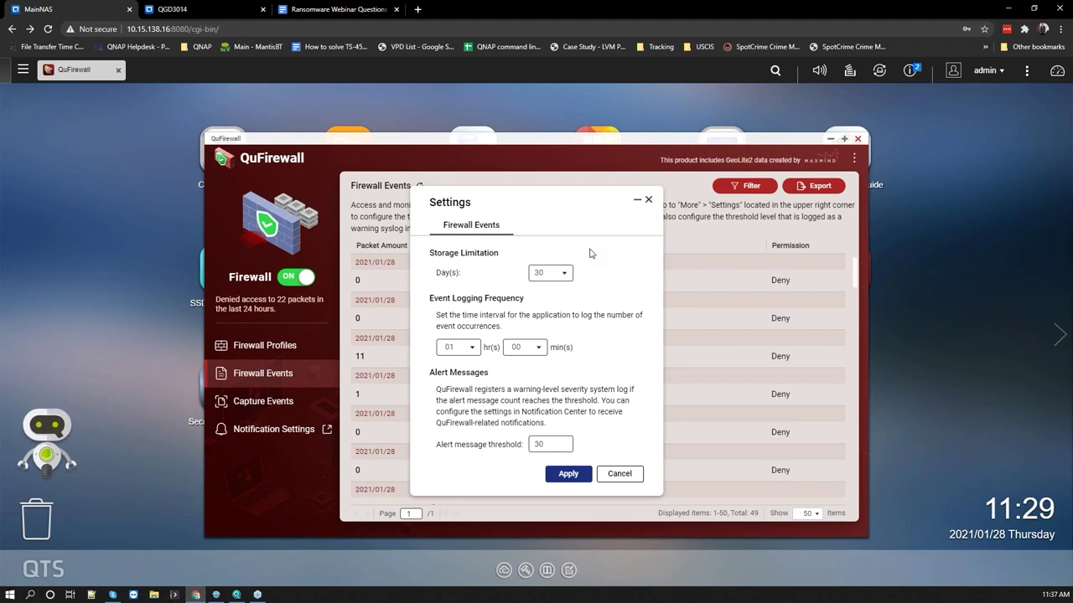
click(617, 473)
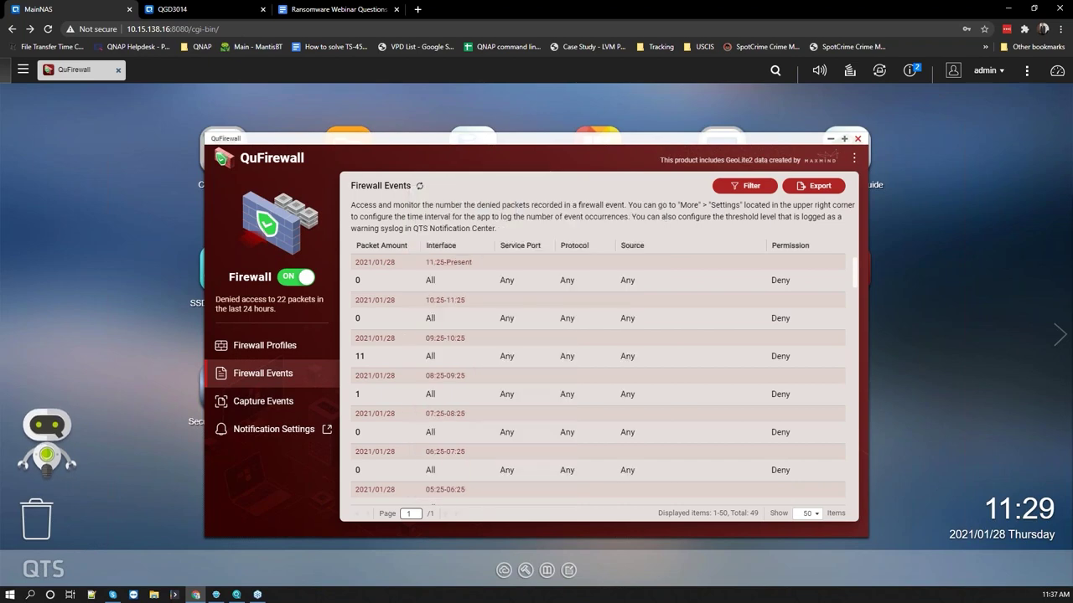